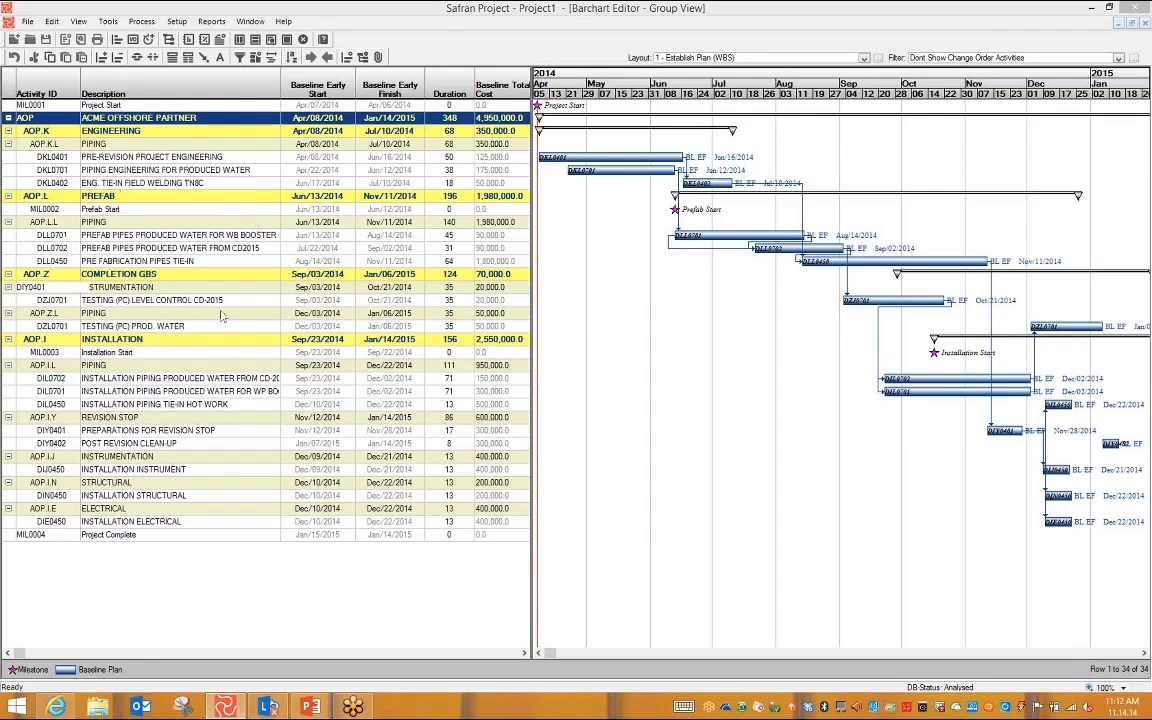
Step: Review the Baseline Plan bar's general, symbol and text settings in the barchart's Symbols dialog, leaving them as they are
{"action": "right_click", "coordinate": [240, 264]}
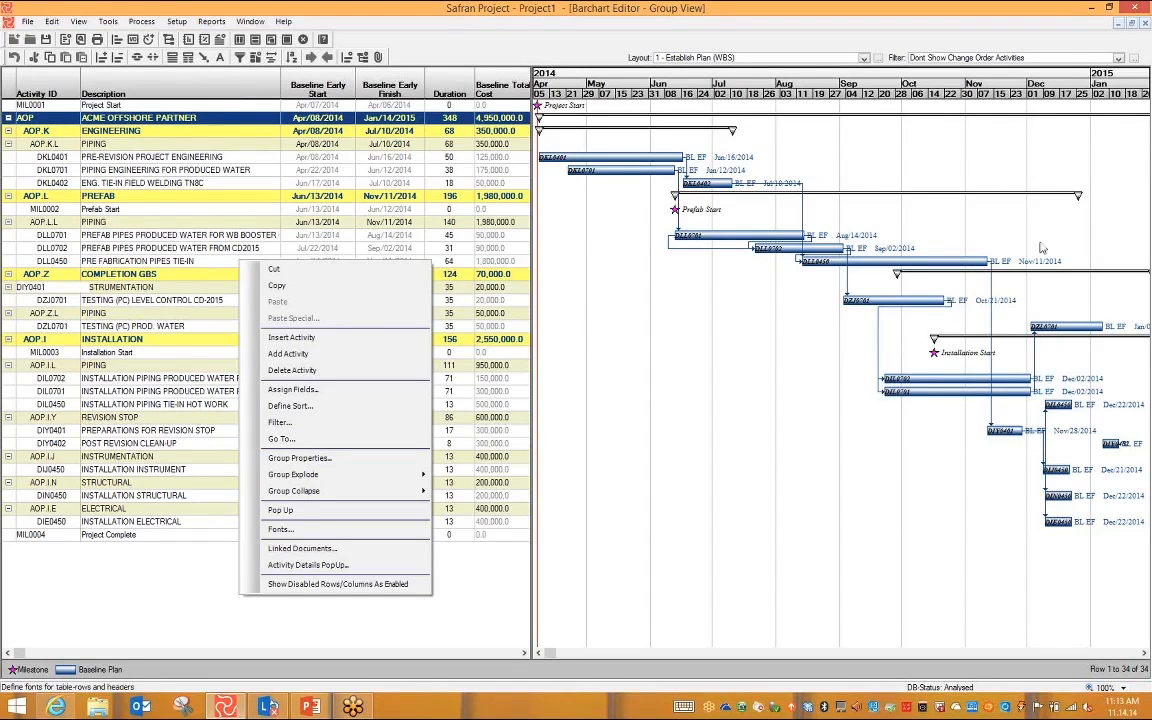
{"action": "right_click", "coordinate": [628, 291]}
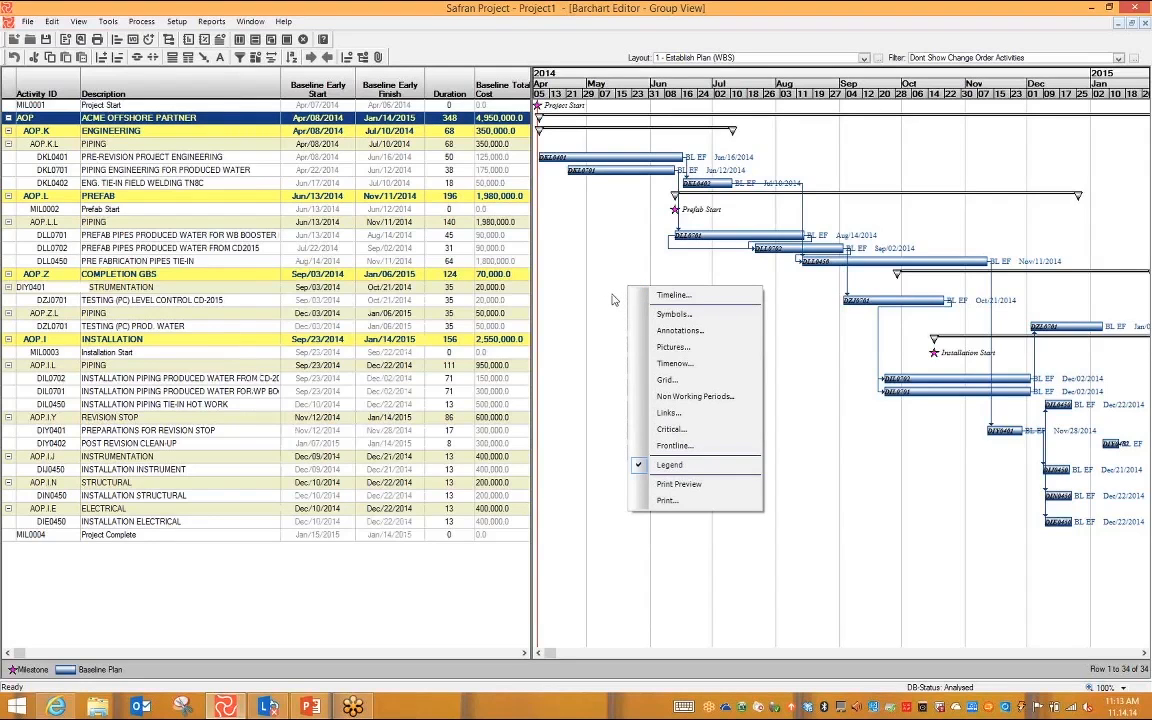
{"action": "left_click", "coordinate": [684, 315]}
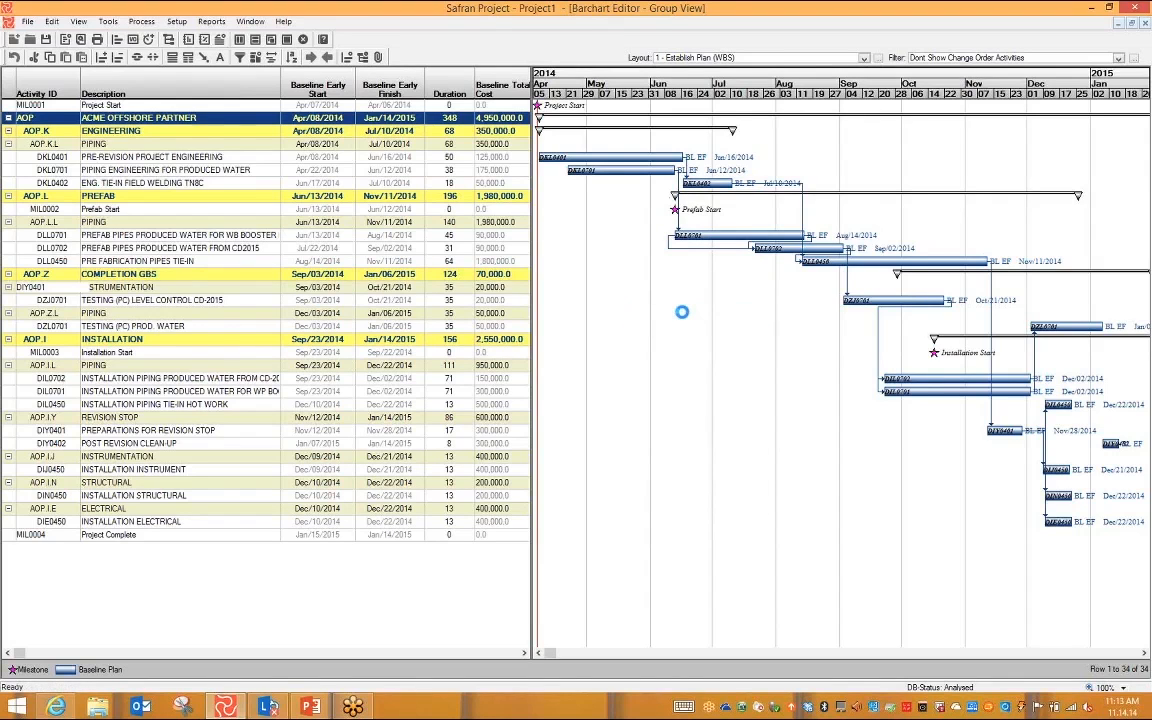
{"action": "left_click_drag", "start_coordinate": [514, 261], "coordinate": [471, 319]}
{"action": "left_click", "coordinate": [360, 366]}
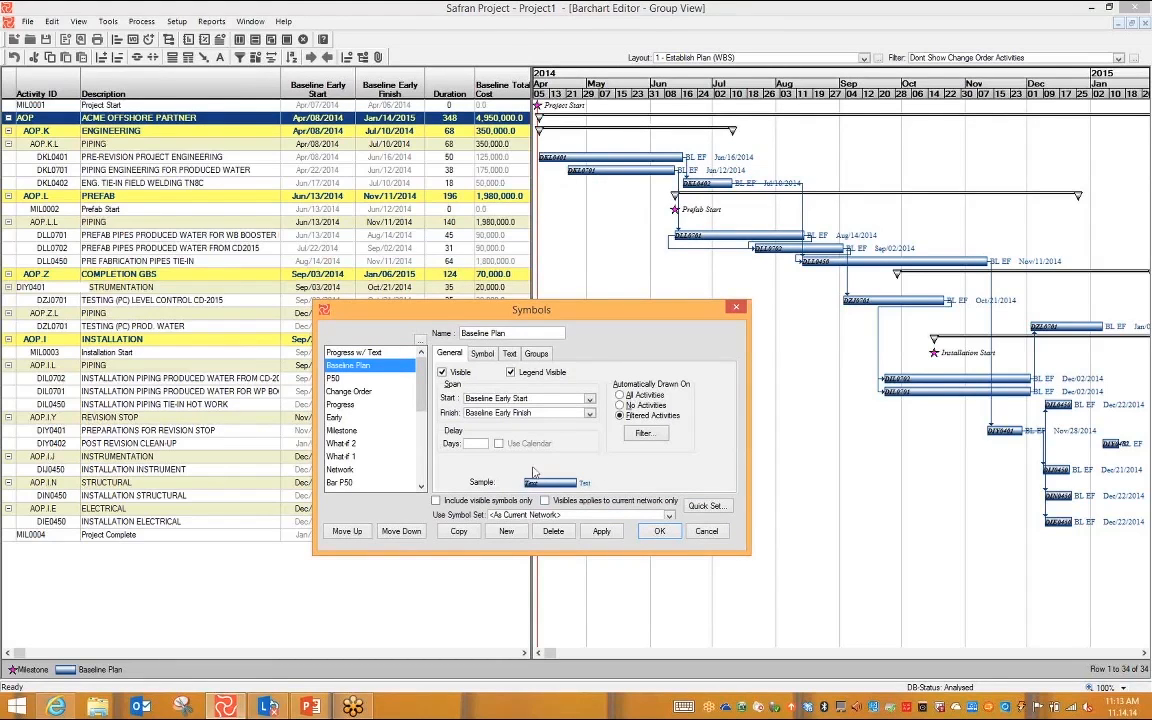
{"action": "left_click", "coordinate": [485, 355]}
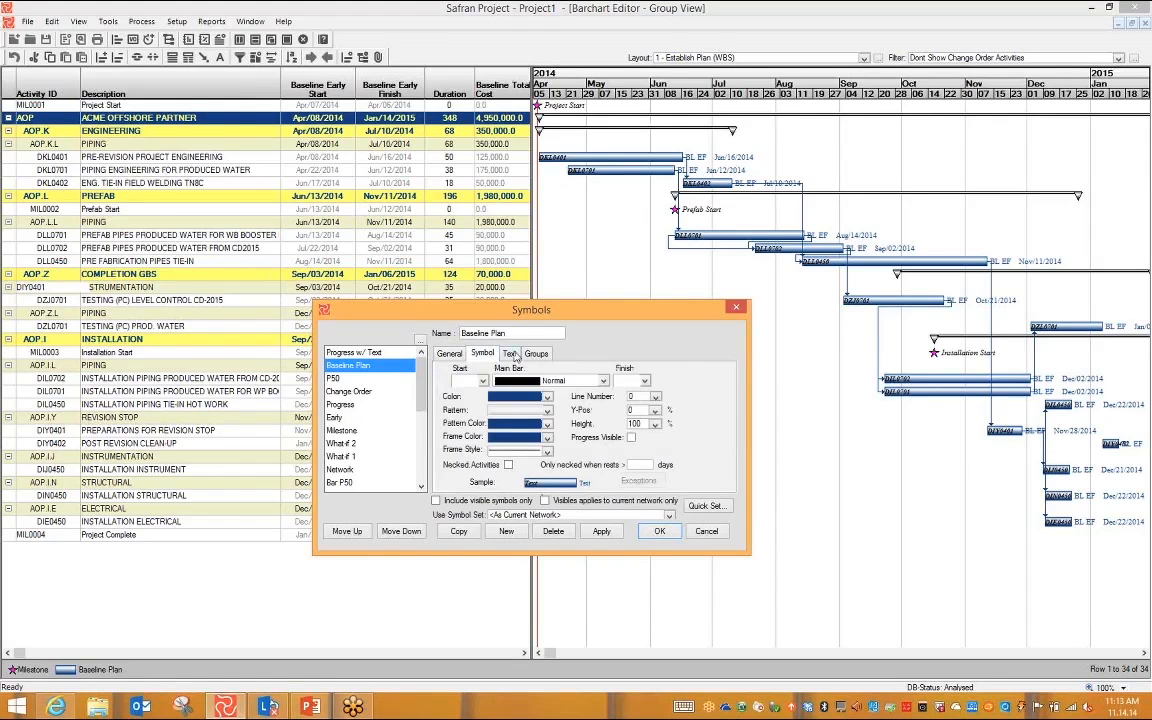
{"action": "left_click", "coordinate": [509, 354]}
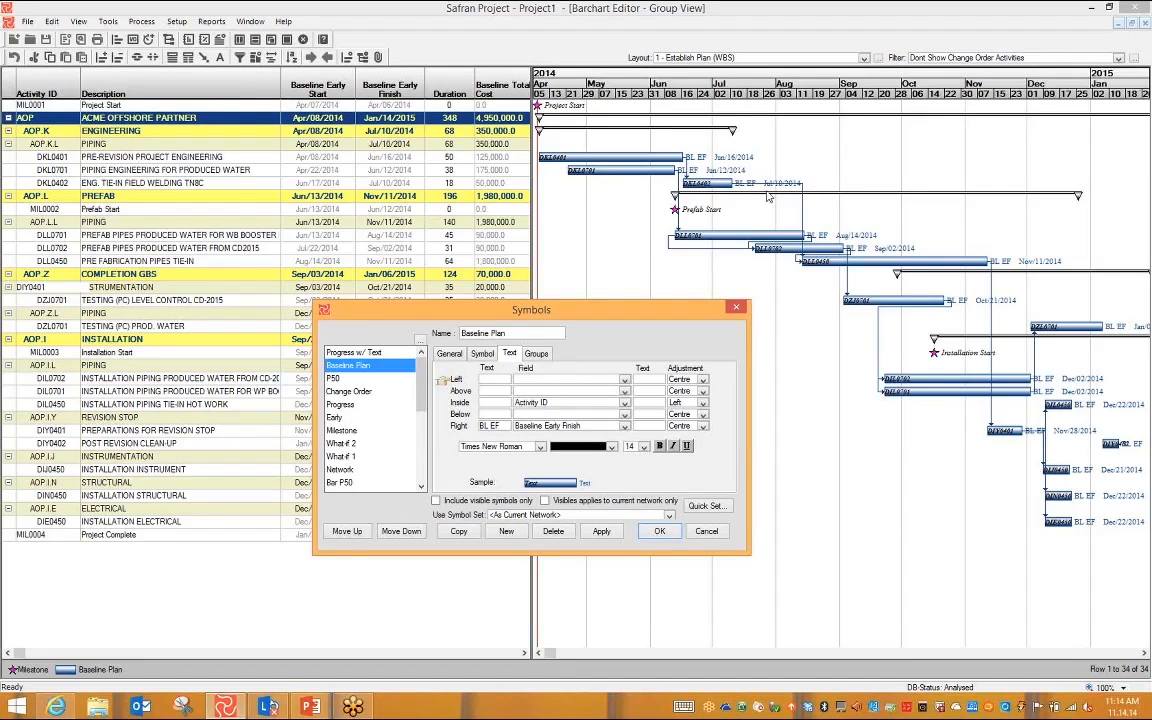
{"action": "left_click", "coordinate": [708, 532]}
Step: Highlight critical activities in red on the barchart, using a critical threshold of 0 units
{"action": "right_click", "coordinate": [627, 315]}
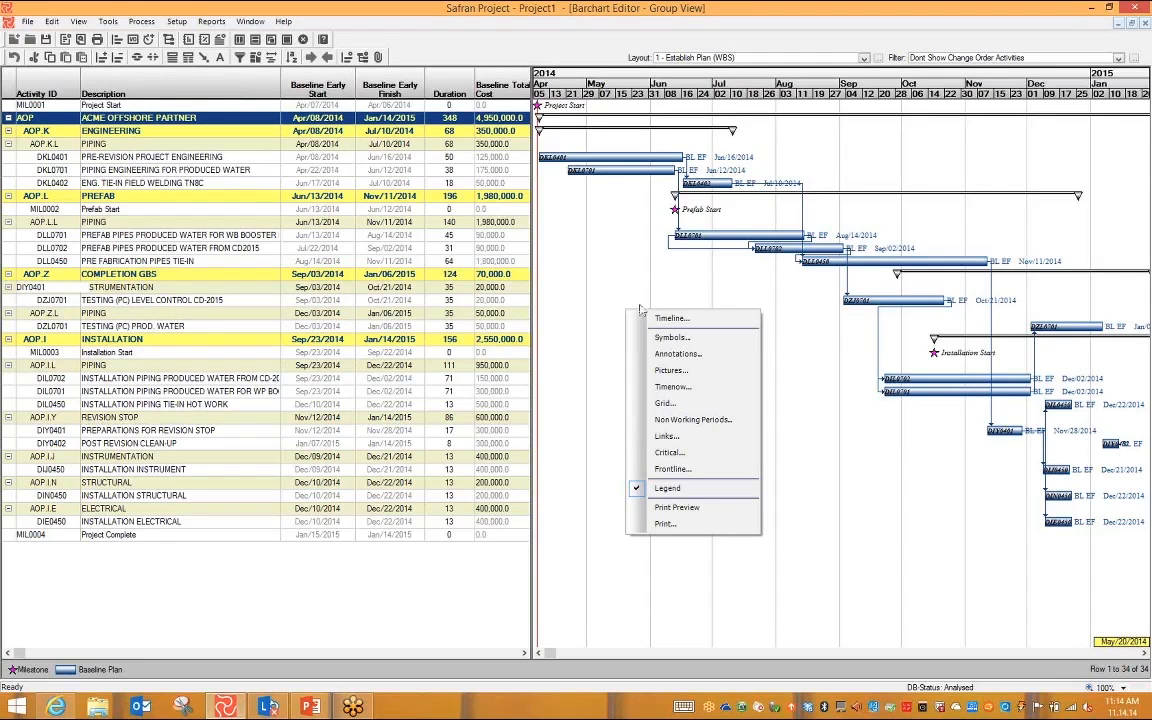
{"action": "left_click", "coordinate": [686, 456]}
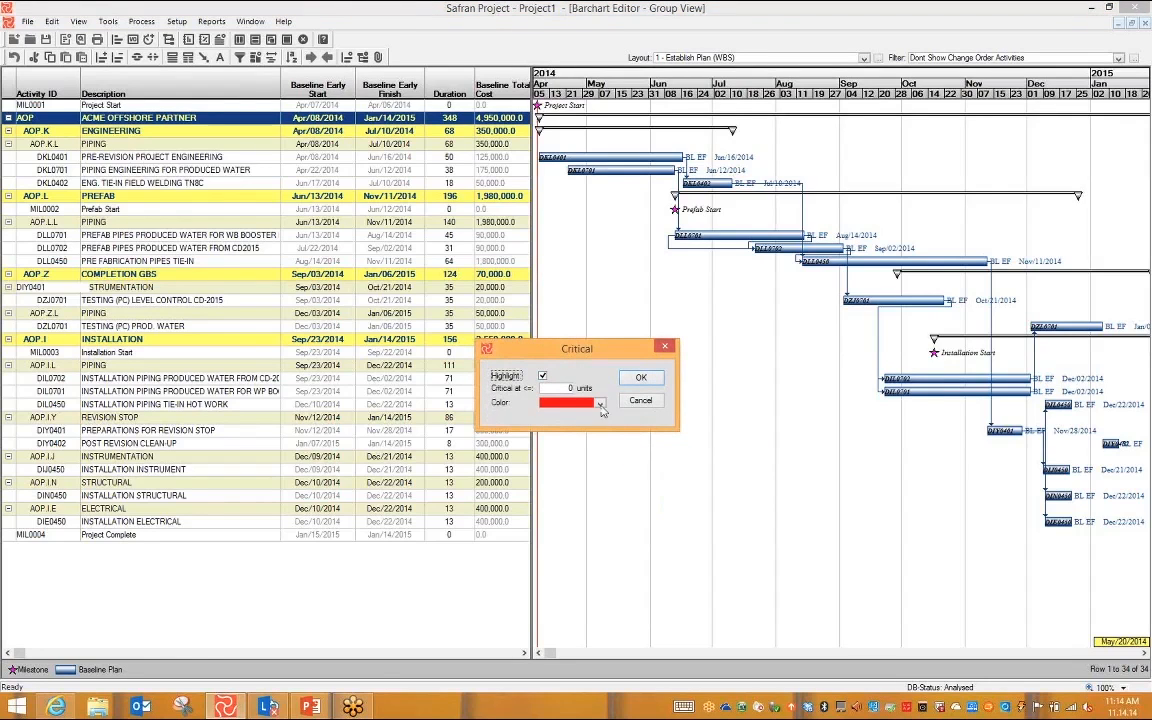
{"action": "left_click", "coordinate": [601, 405]}
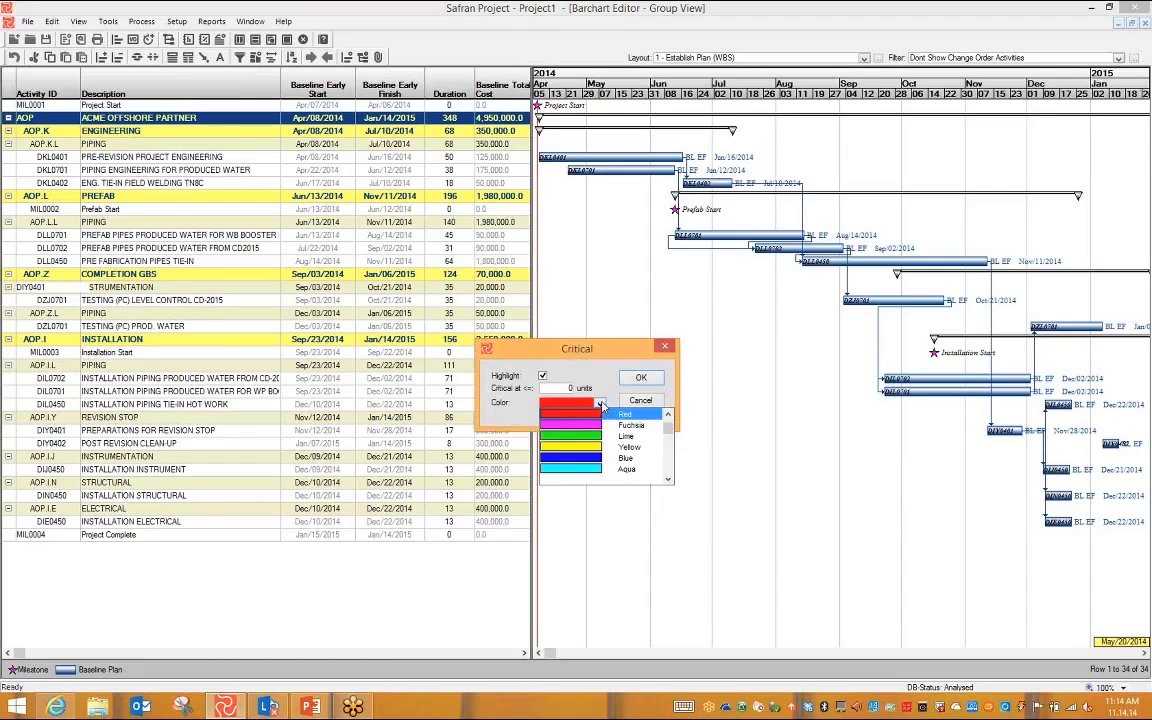
{"action": "left_click", "coordinate": [603, 412]}
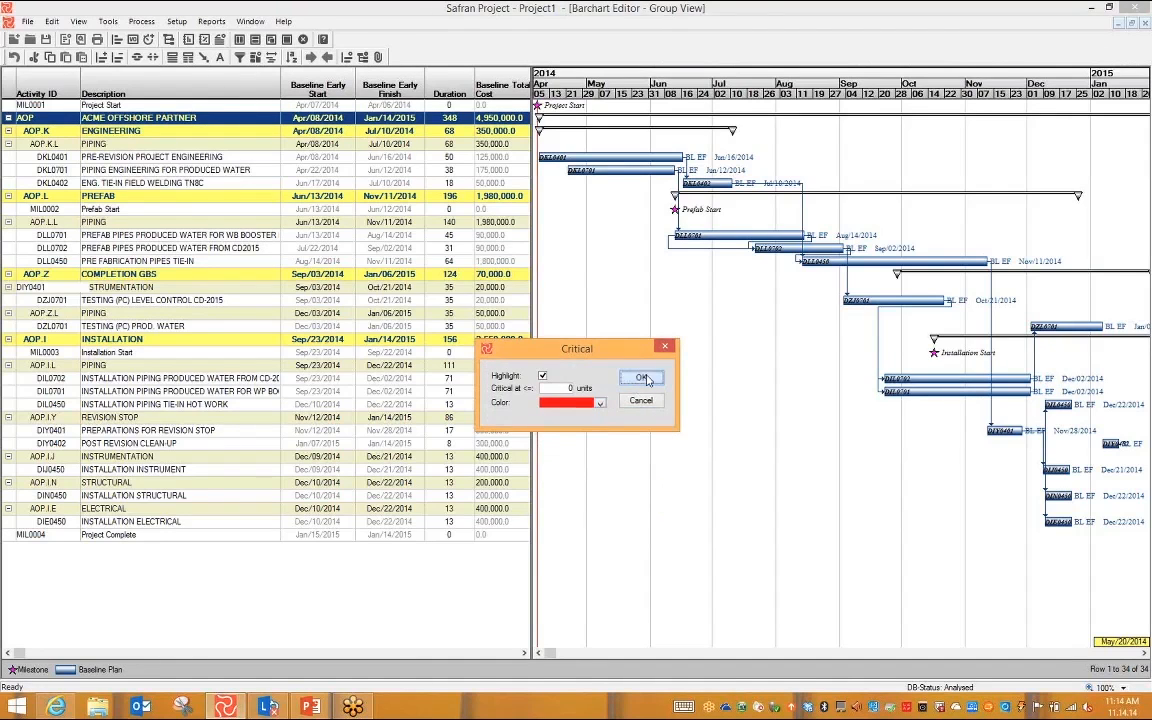
{"action": "left_click", "coordinate": [641, 377]}
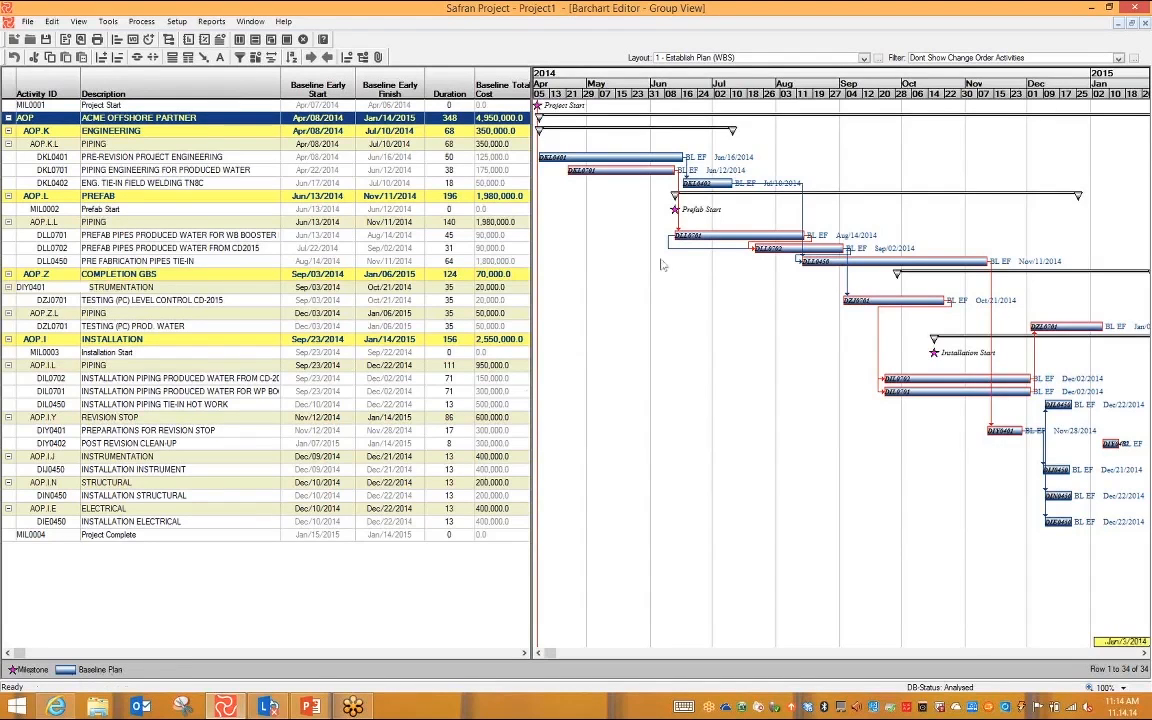
Step: Show the Activity Information details and switch to the layout 2 - Establish Plan (WP > Phase CODES), without saving changes to the previous layout
{"action": "right_click", "coordinate": [286, 673]}
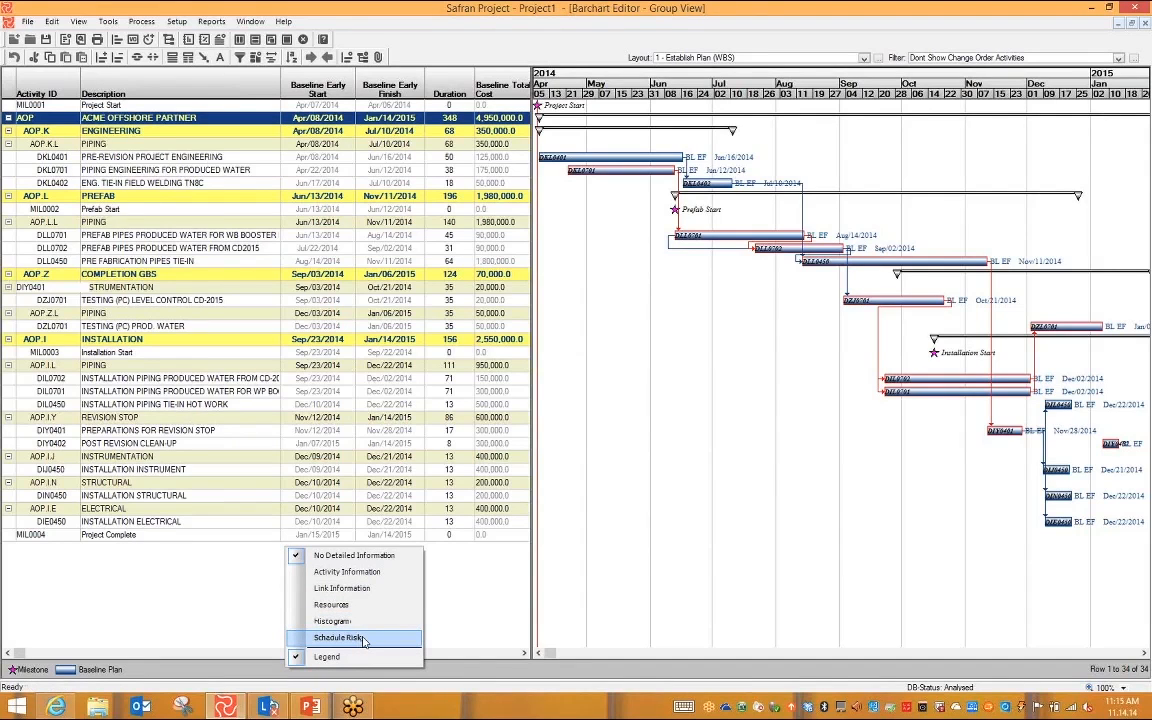
{"action": "left_click", "coordinate": [366, 578]}
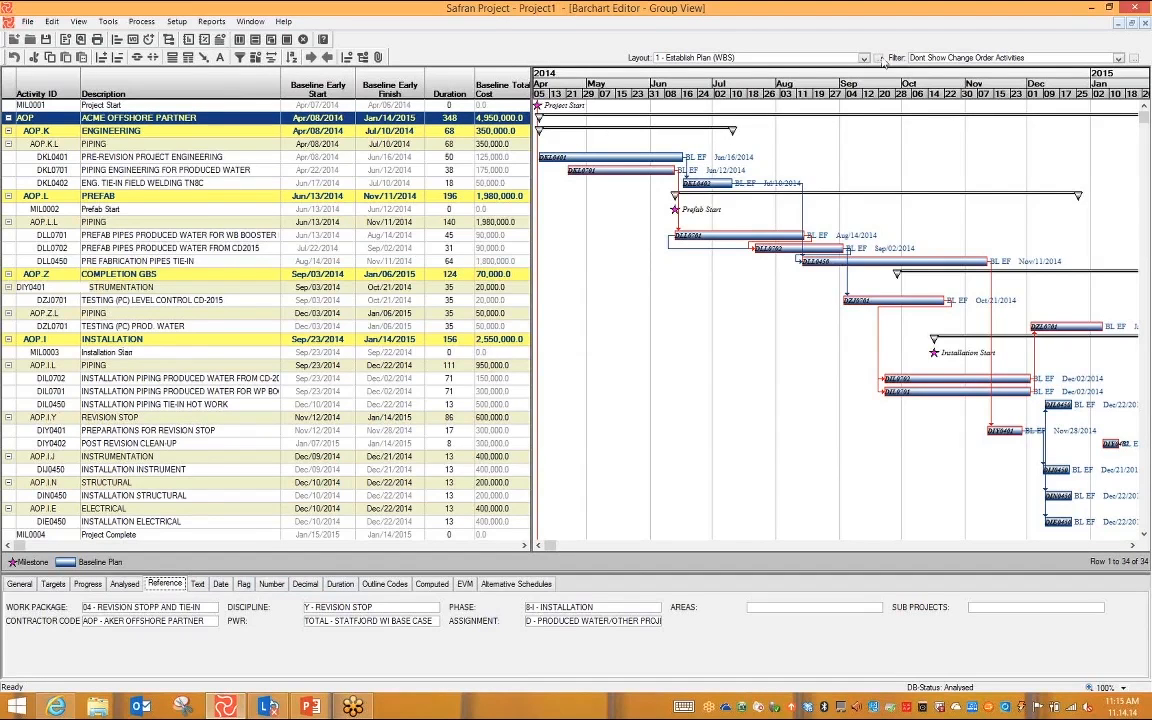
{"action": "left_click", "coordinate": [783, 57]}
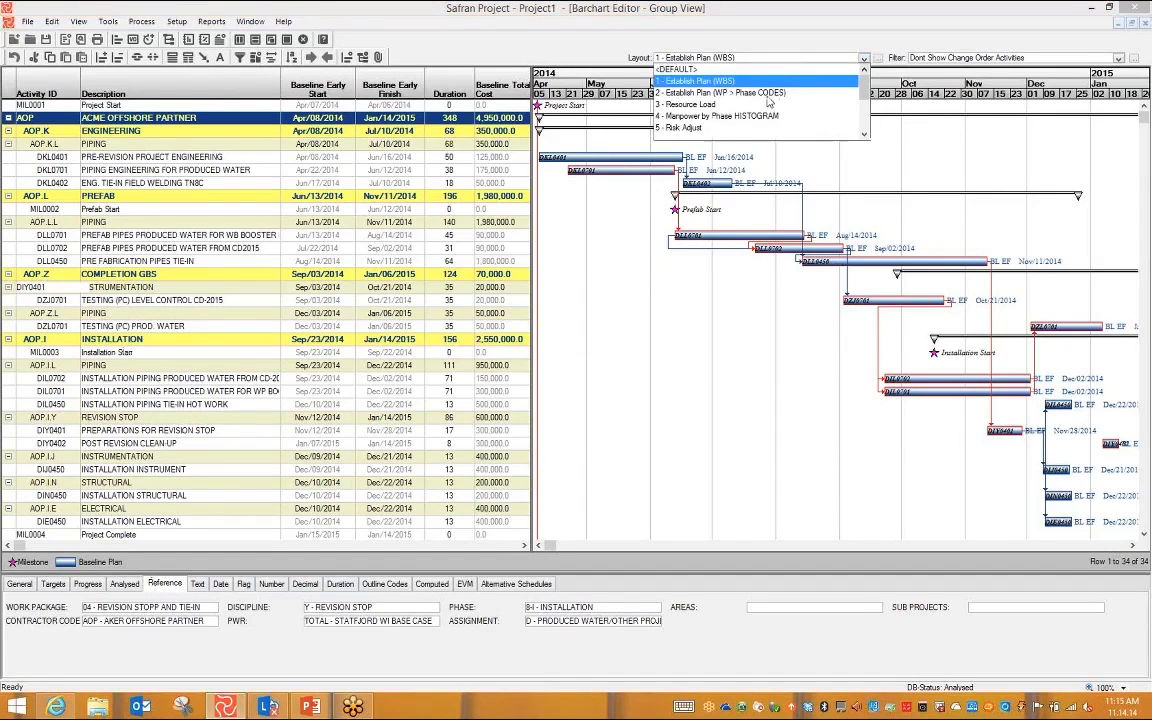
{"action": "left_click", "coordinate": [693, 90]}
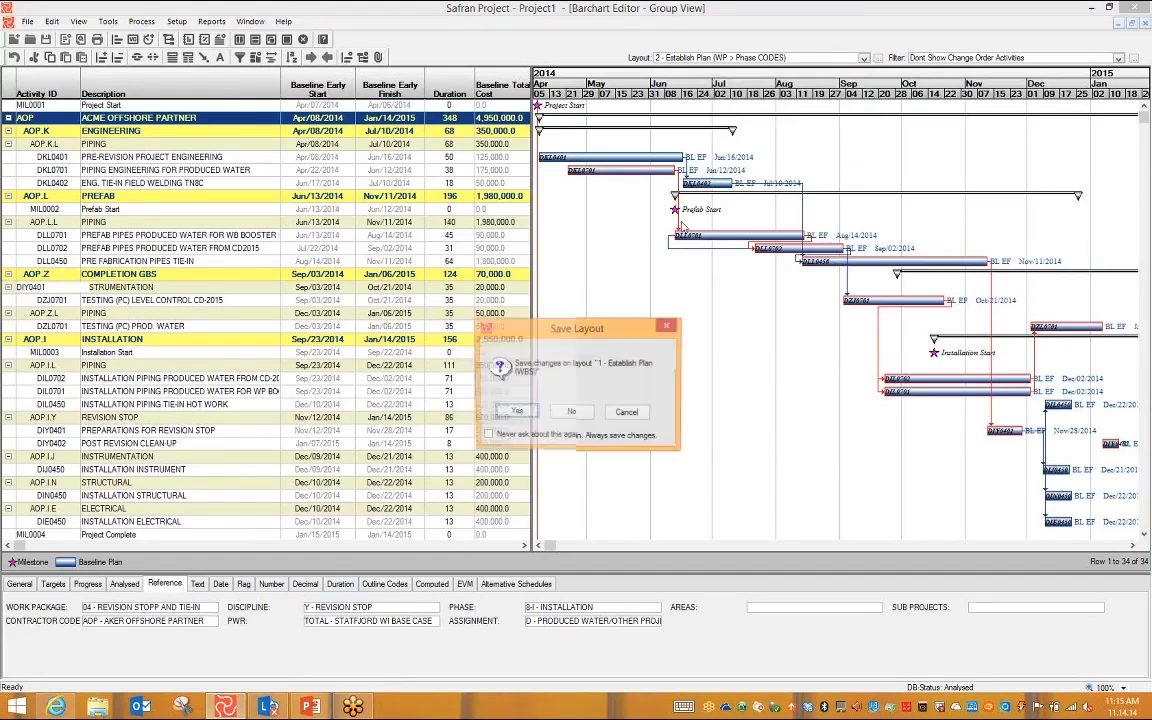
{"action": "left_click", "coordinate": [571, 412]}
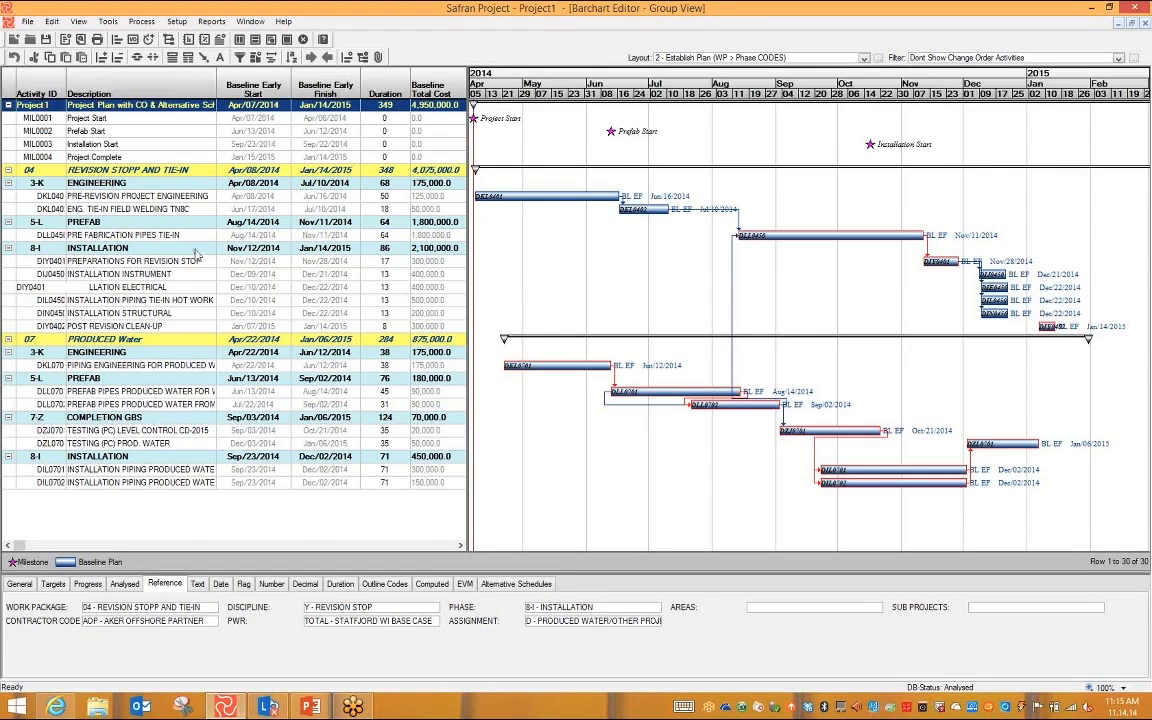
Step: Examine the available discipline and phase codes for the POST REVISION CLEAN-UP activity
{"action": "left_click", "coordinate": [167, 331]}
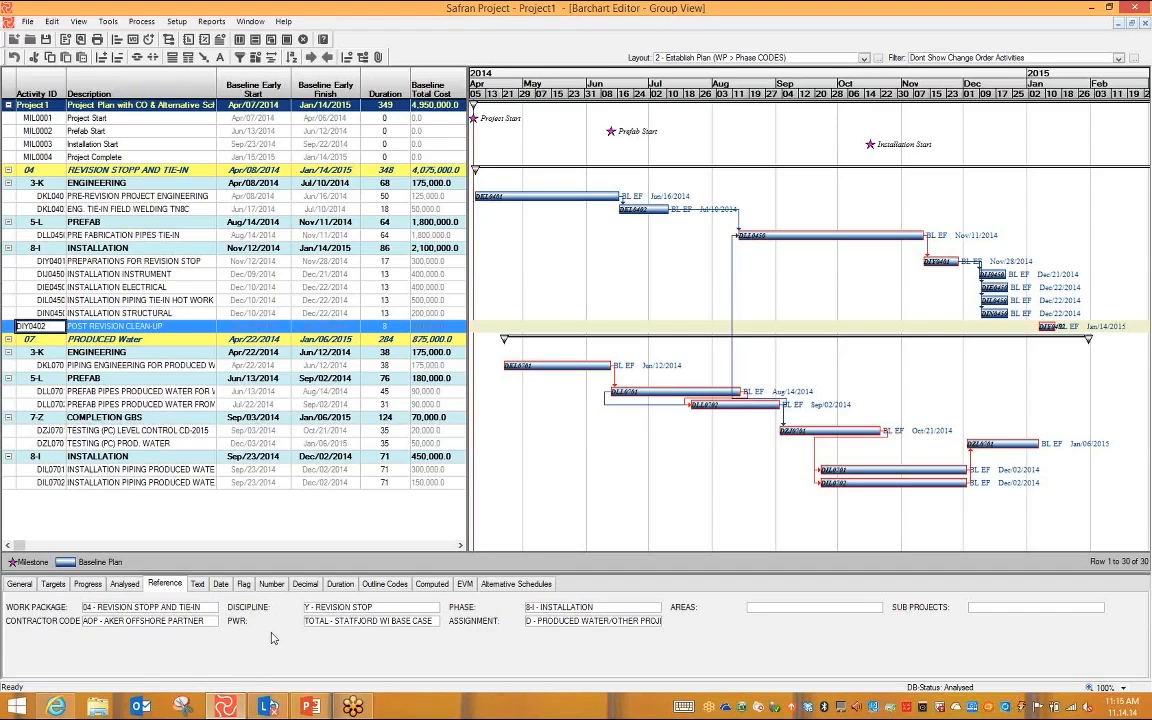
{"action": "left_click", "coordinate": [433, 608]}
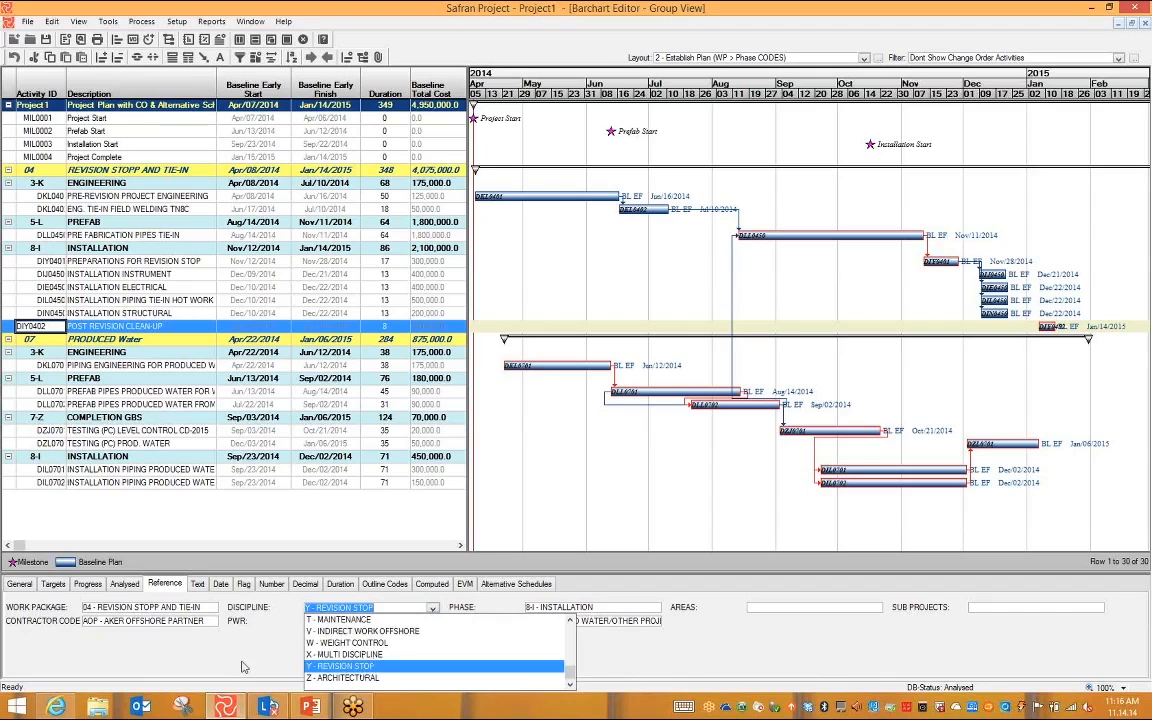
{"action": "left_click", "coordinate": [345, 666]}
{"action": "left_click", "coordinate": [655, 608]}
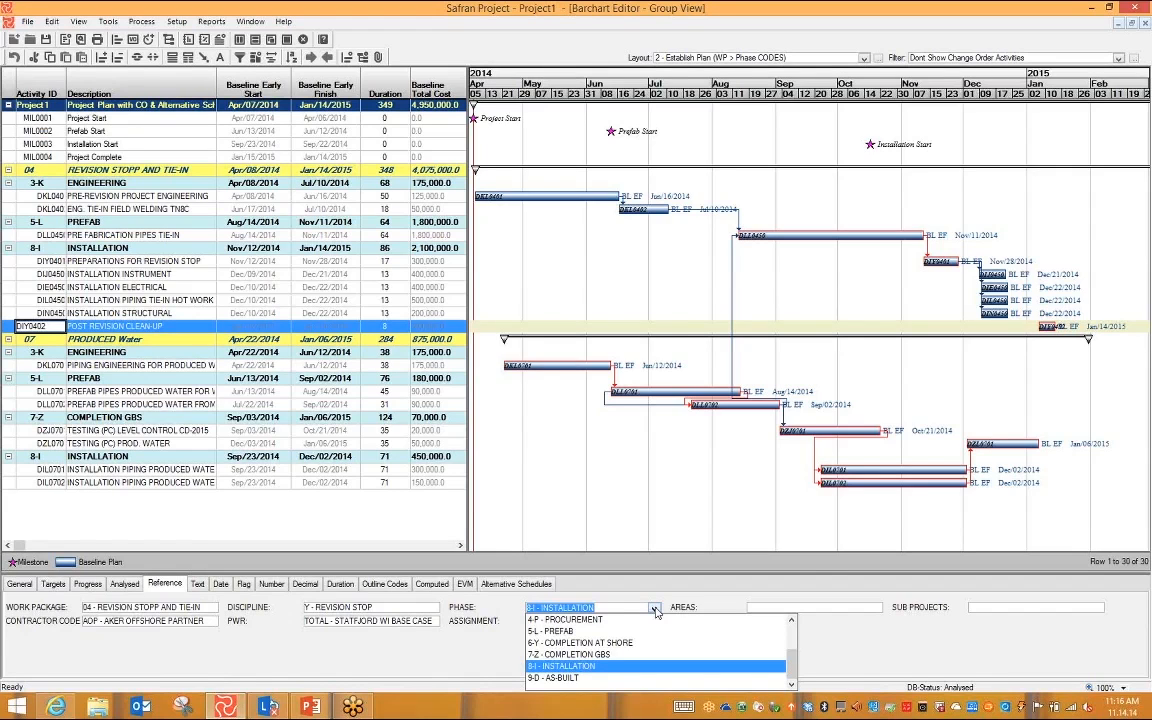
Step: Switch to the layout 3 - Resource Load and view the resource assigned to activity DIY0401, PREPARATIONS FOR REVISION STOP
{"action": "left_click", "coordinate": [864, 58]}
{"action": "left_click", "coordinate": [628, 84]}
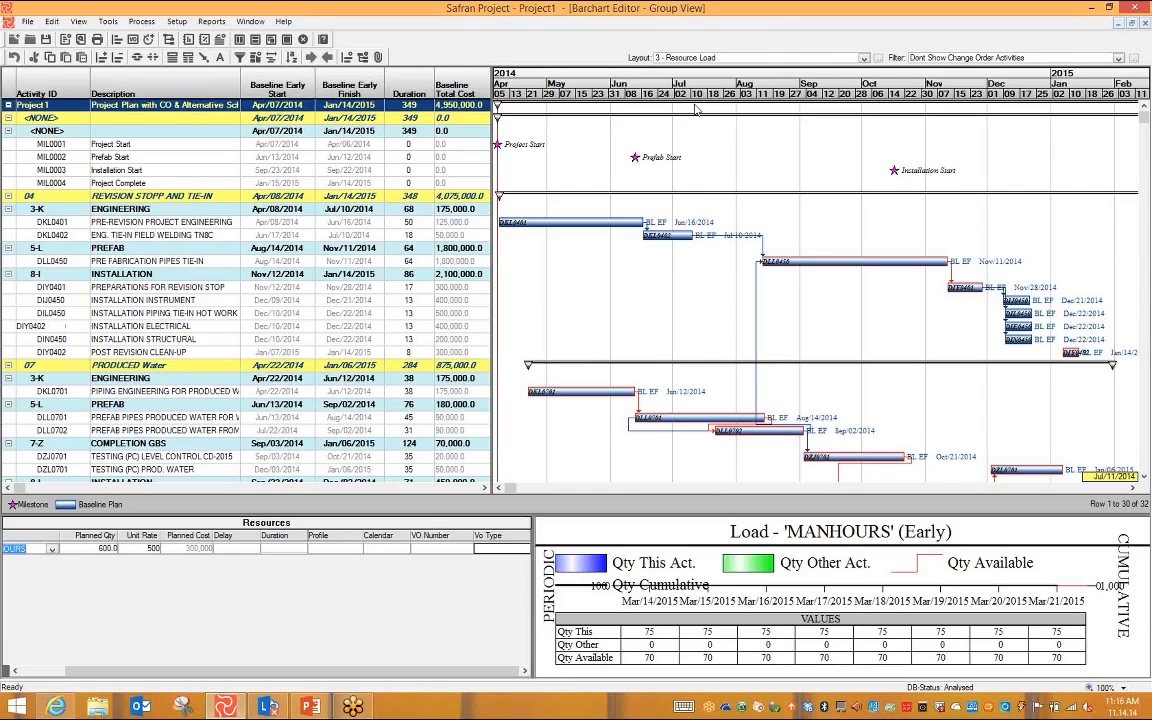
{"action": "left_click", "coordinate": [7, 287]}
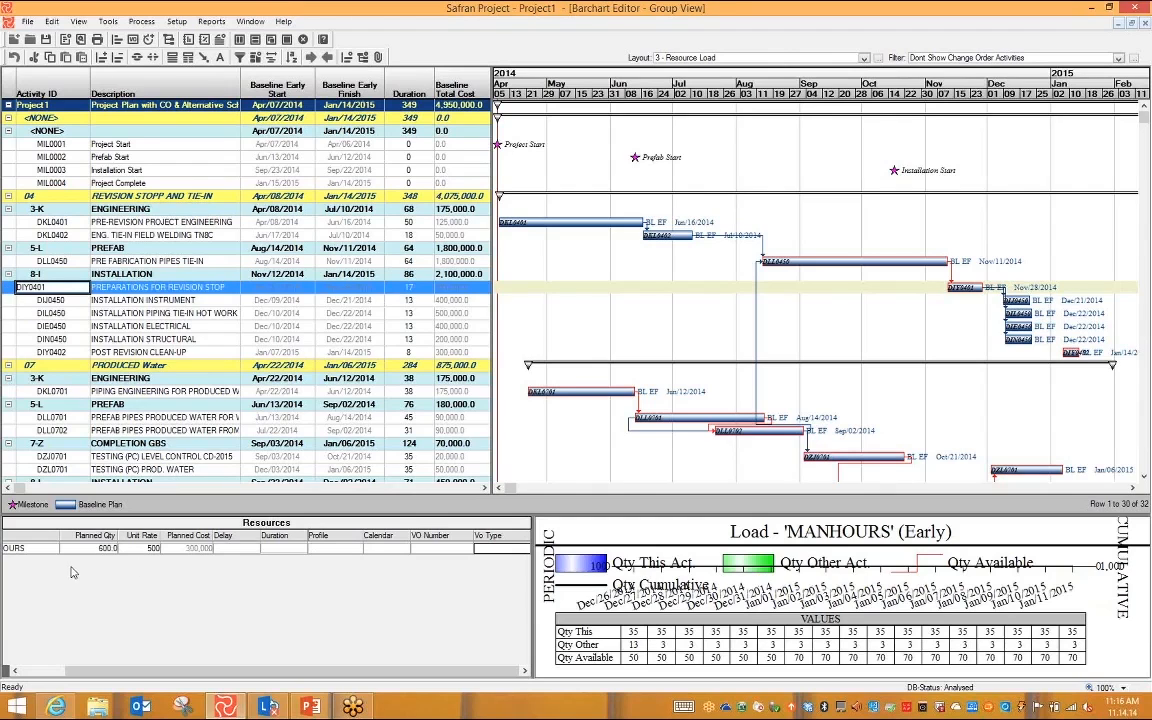
{"action": "left_click", "coordinate": [28, 550]}
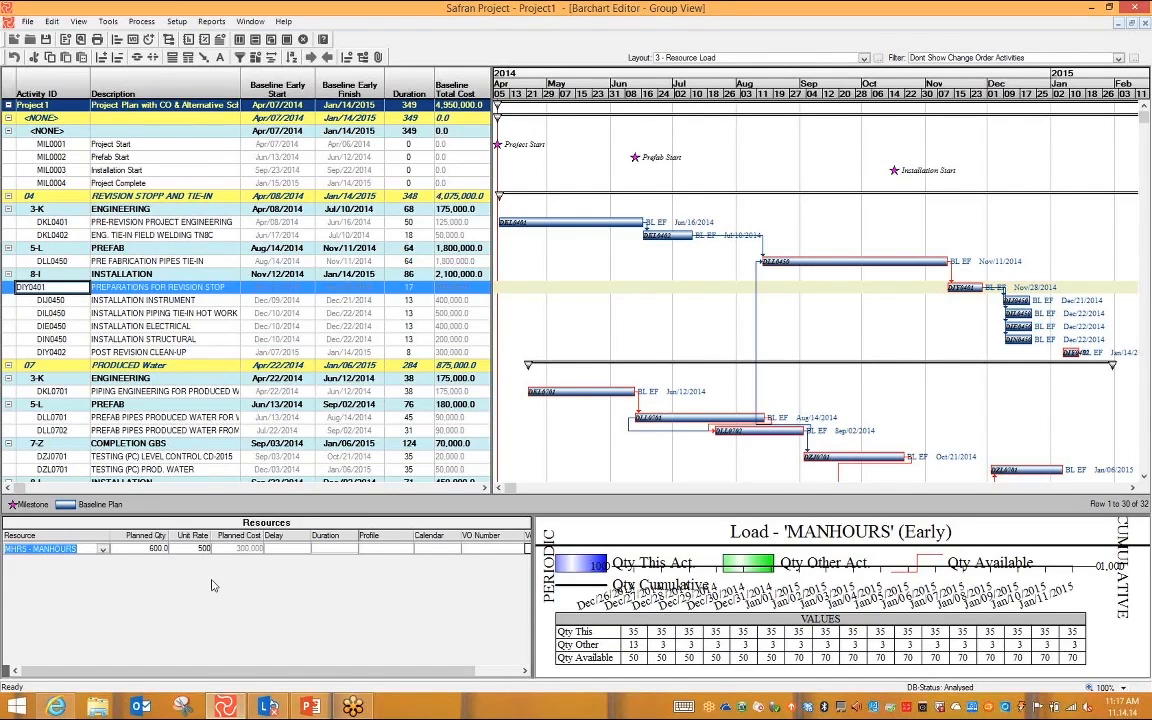
{"action": "right_click", "coordinate": [258, 576]}
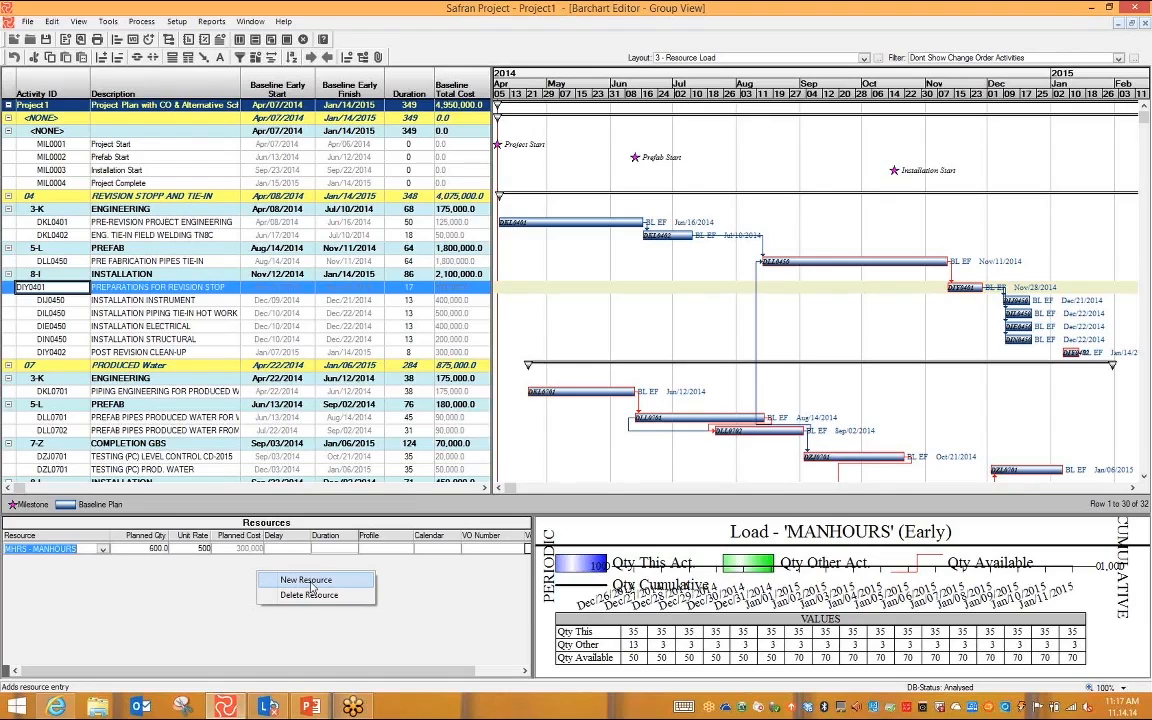
{"action": "key", "text": "Escape"}
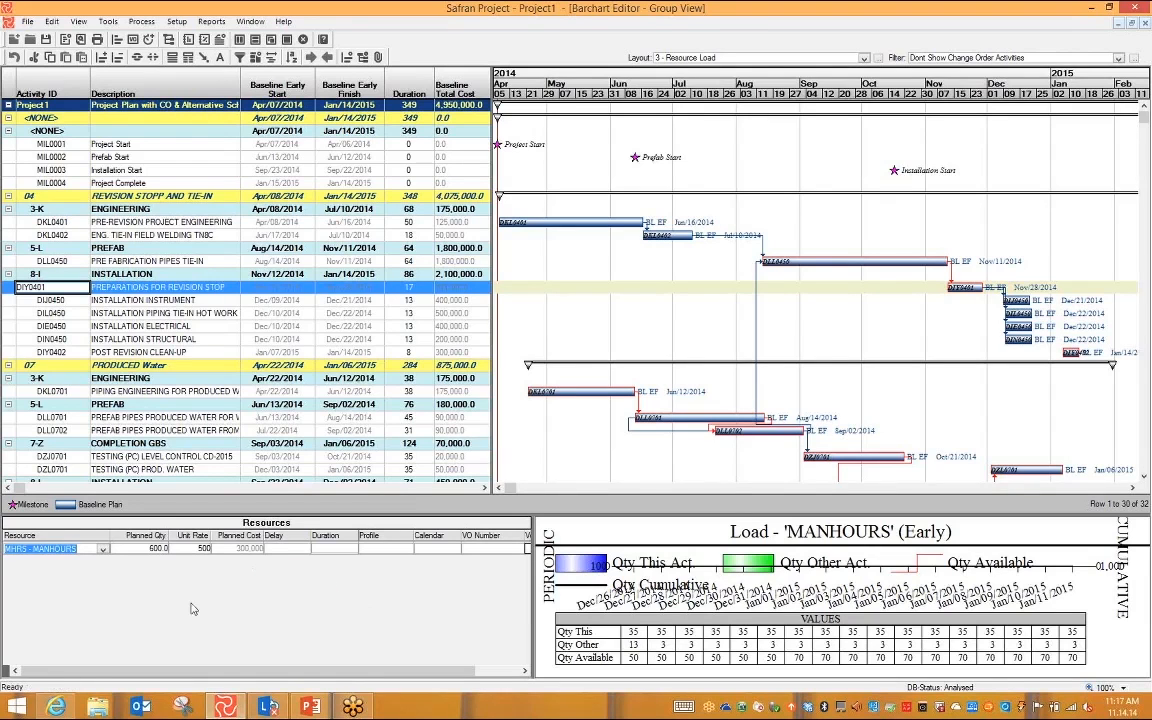
Step: Examine the full MANHOURS load histogram in a print preview, and close the preview
{"action": "right_click", "coordinate": [713, 533]}
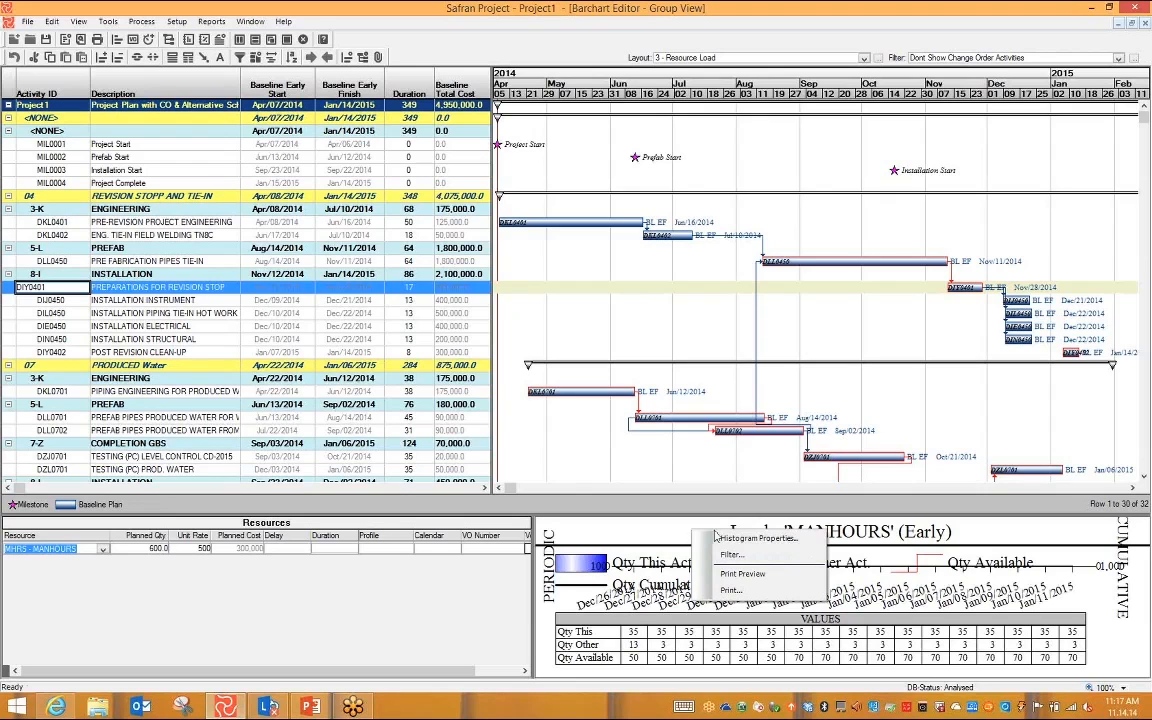
{"action": "left_click", "coordinate": [743, 574]}
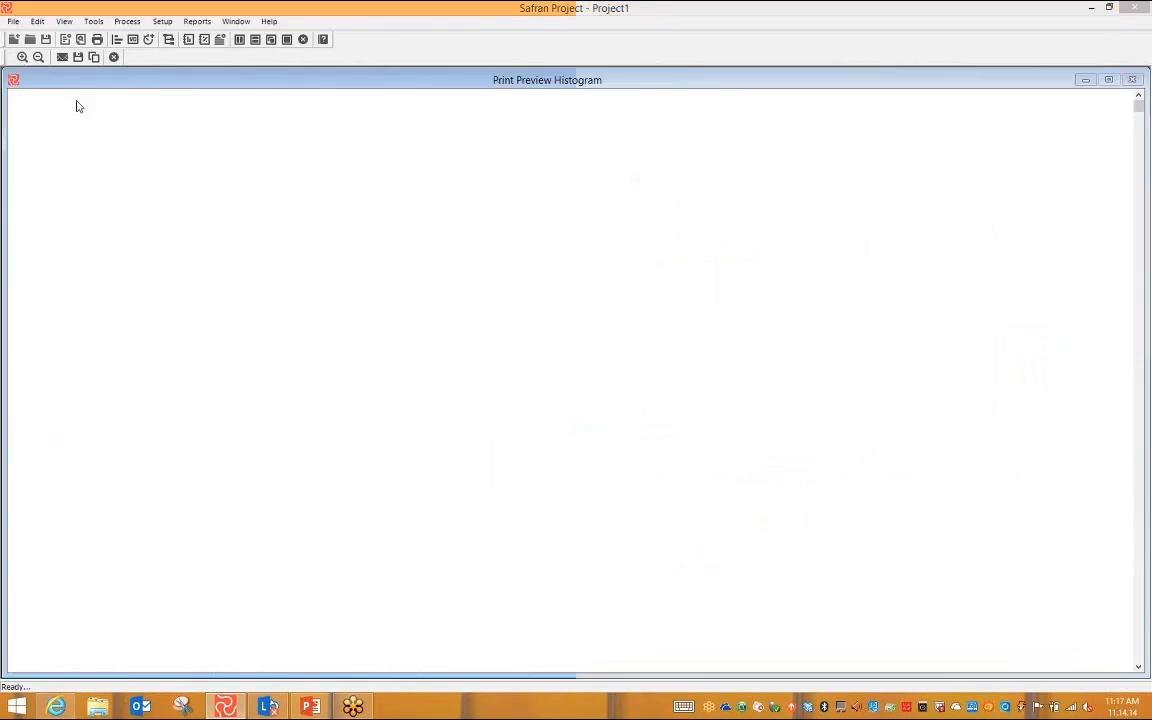
{"action": "left_click", "coordinate": [37, 58]}
{"action": "left_click", "coordinate": [37, 58]}
{"action": "left_click", "coordinate": [37, 58]}
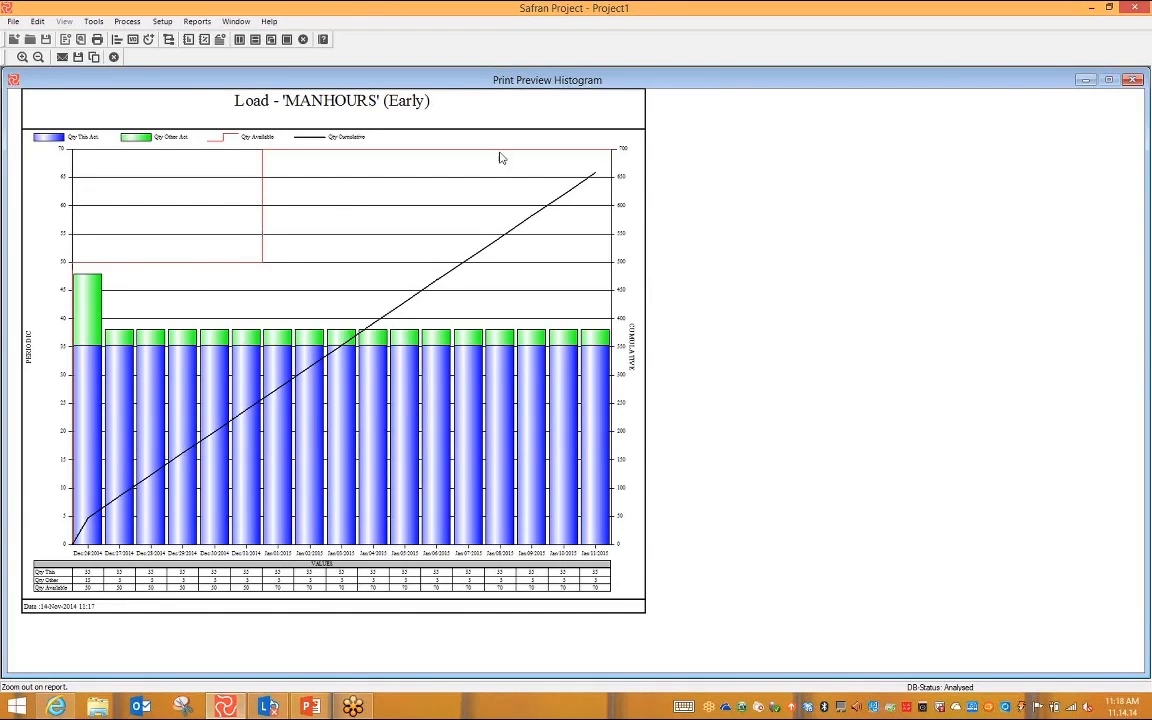
{"action": "double_click", "coordinate": [1052, 84]}
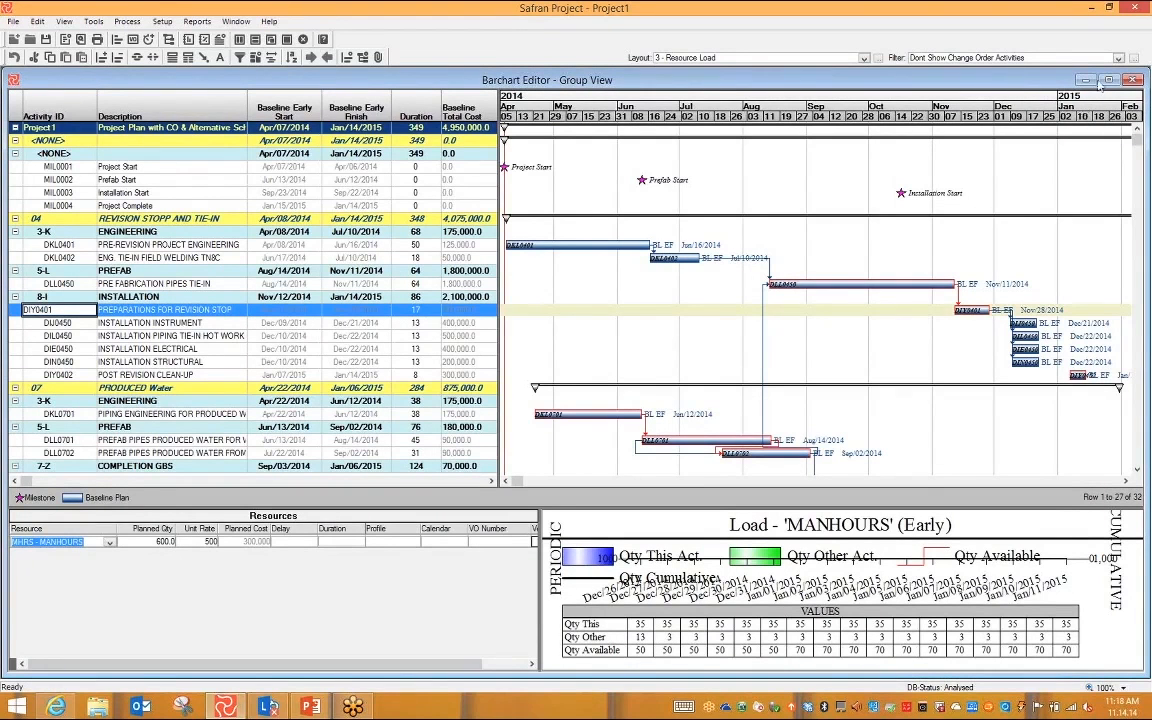
Step: Switch to the layout 4 - Manpower by Phase HISTOGRAM and print-preview its histogram, reduced so the chart and values table show together
{"action": "left_click", "coordinate": [865, 60]}
{"action": "left_click", "coordinate": [662, 108]}
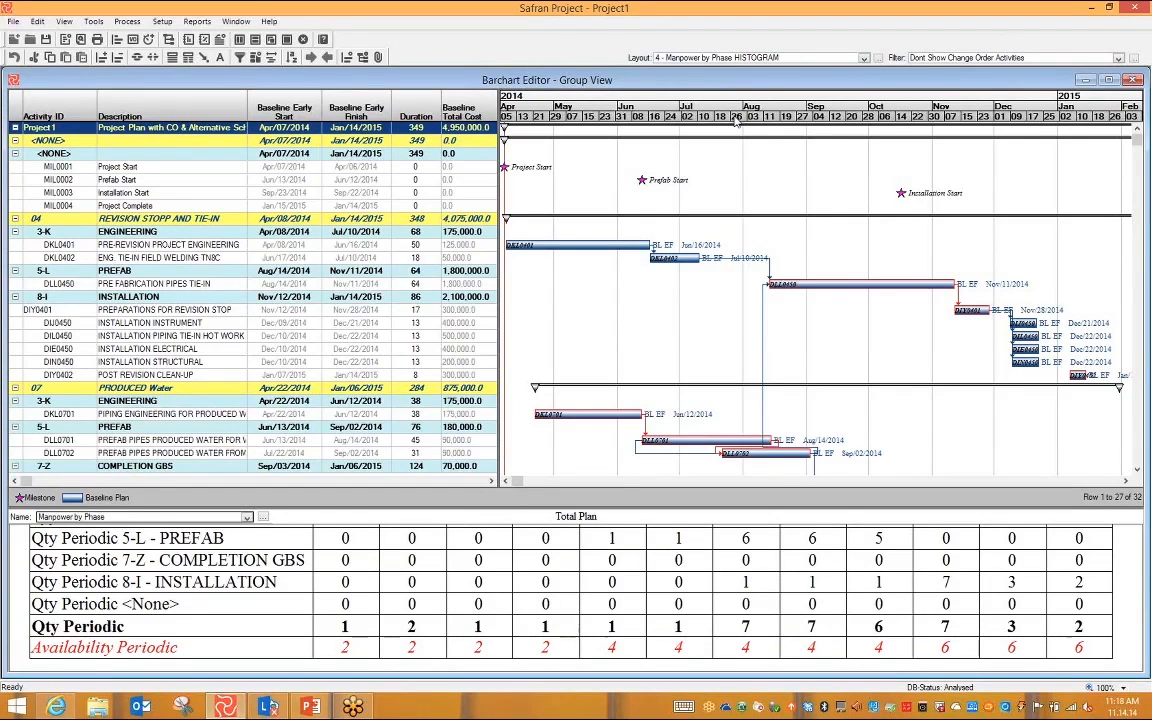
{"action": "right_click", "coordinate": [455, 521]}
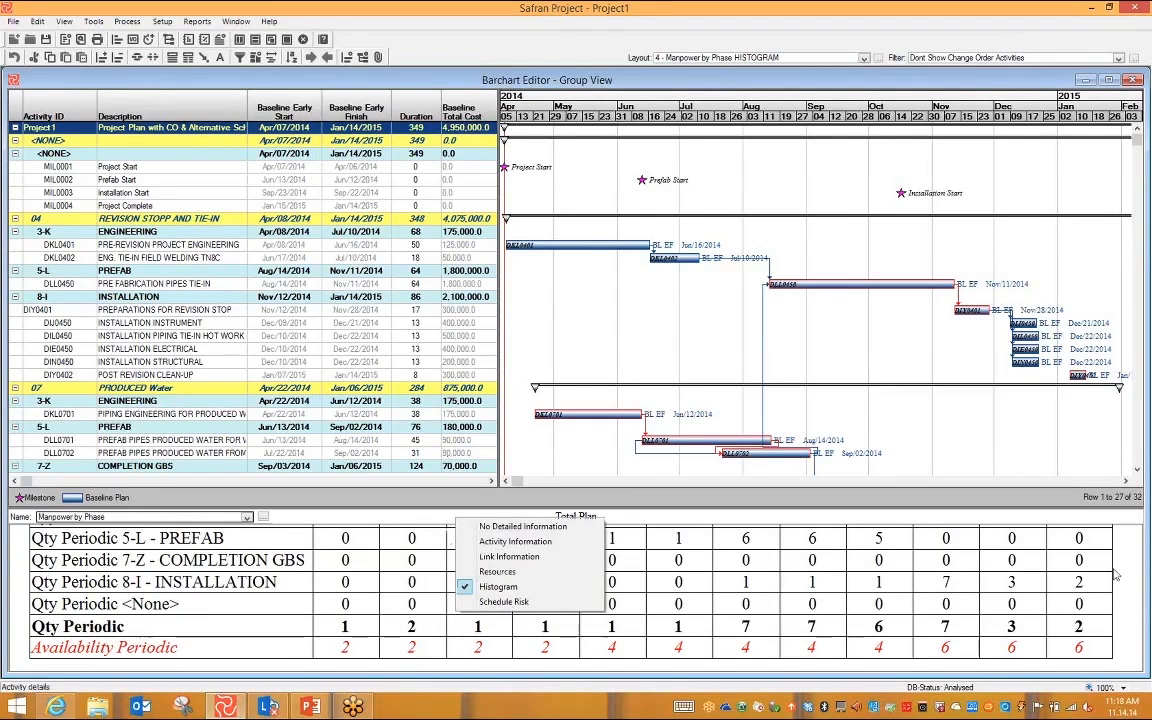
{"action": "right_click", "coordinate": [1016, 567]}
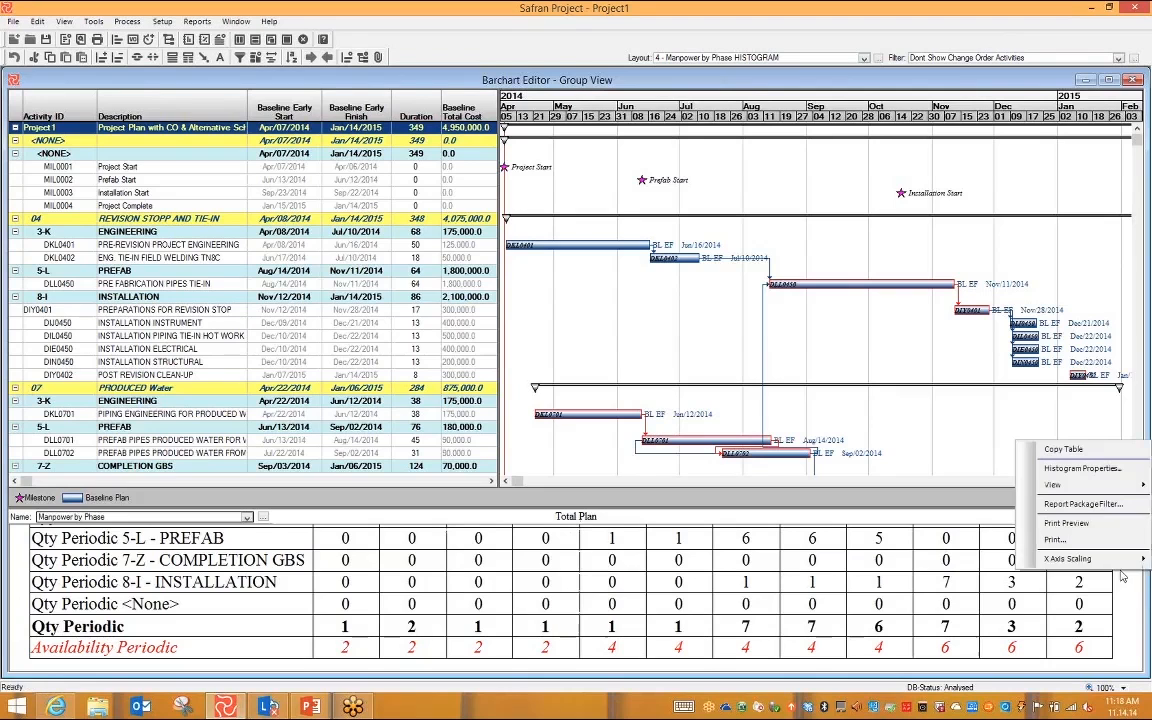
{"action": "left_click", "coordinate": [1078, 524]}
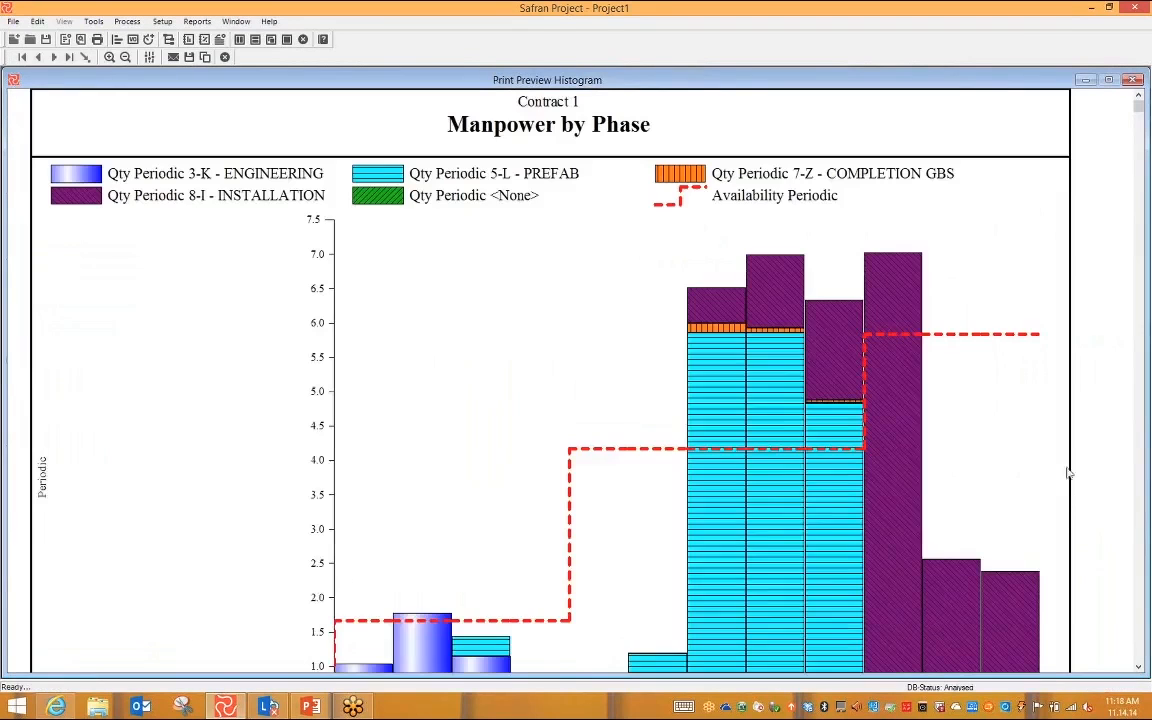
{"action": "left_click", "coordinate": [126, 58]}
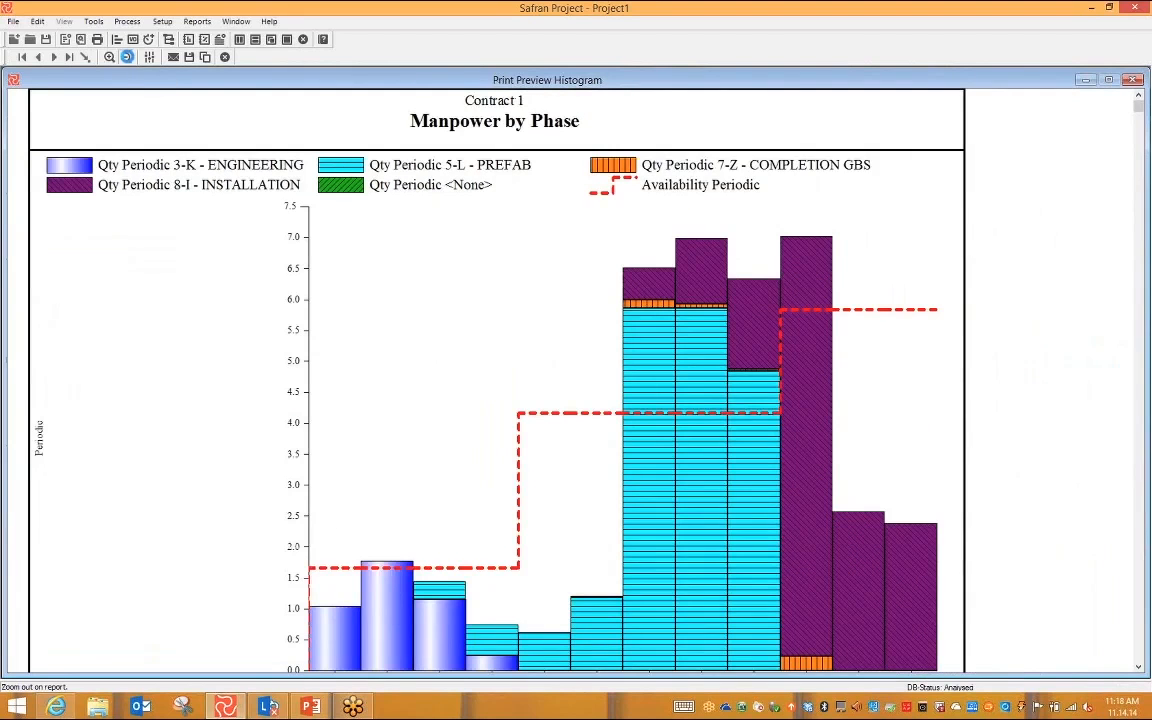
{"action": "left_click", "coordinate": [126, 58]}
{"action": "left_click", "coordinate": [126, 58]}
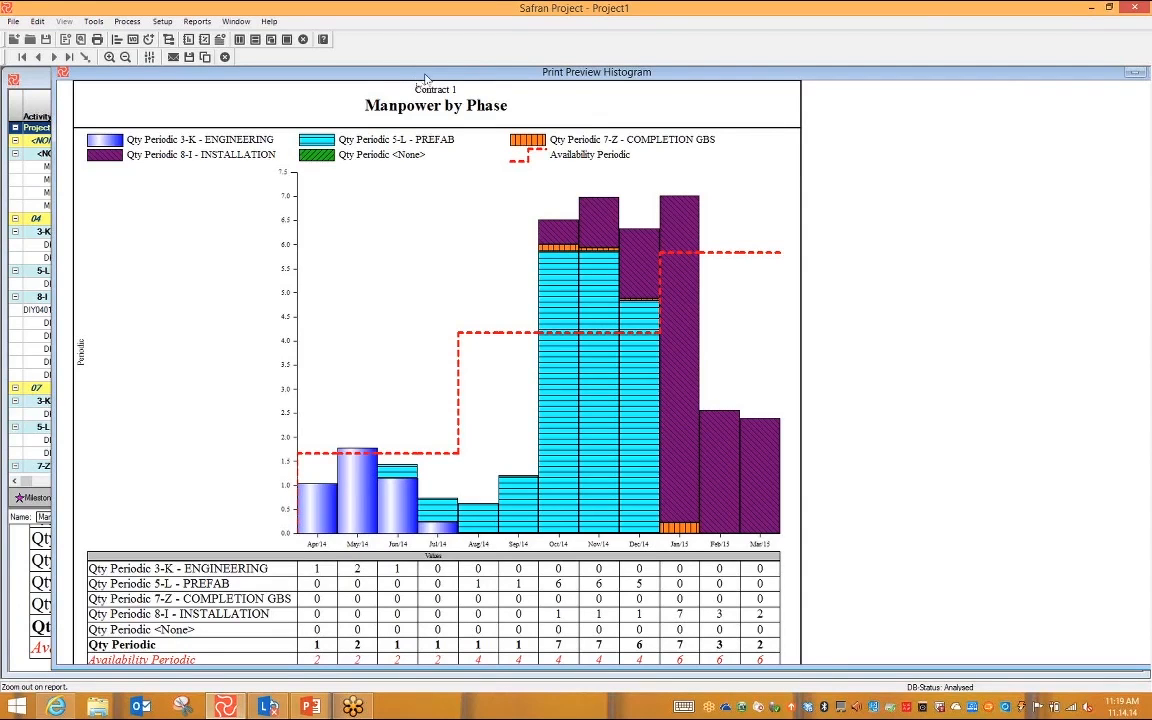
{"action": "left_click_drag", "start_coordinate": [955, 77], "coordinate": [874, 99]}
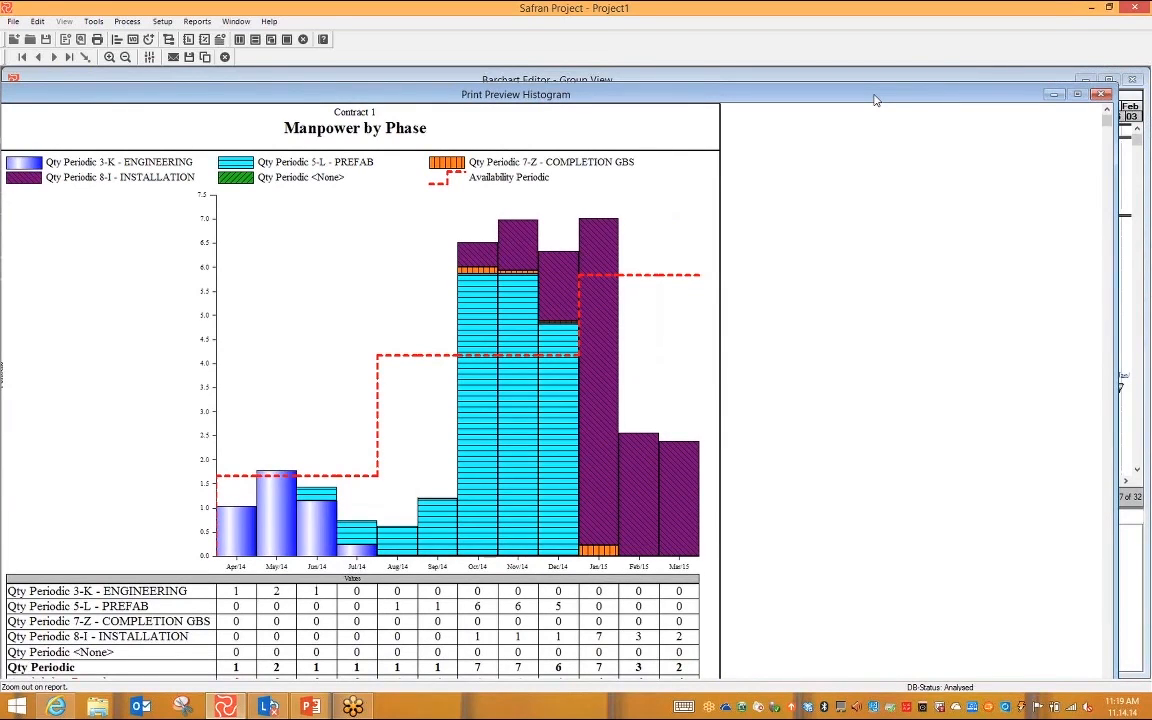
Step: Close the manpower histogram preview and switch to the layout 5 - Risk Adjust
{"action": "left_click", "coordinate": [1102, 95]}
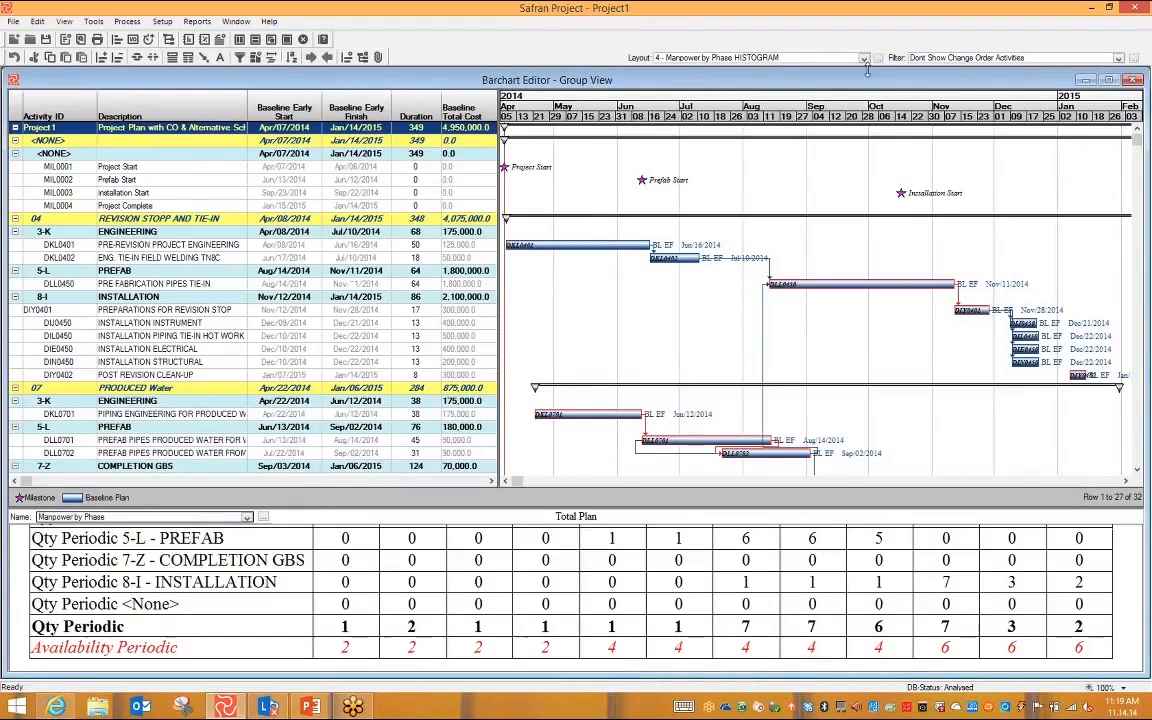
{"action": "left_click", "coordinate": [783, 60]}
{"action": "left_click", "coordinate": [690, 129]}
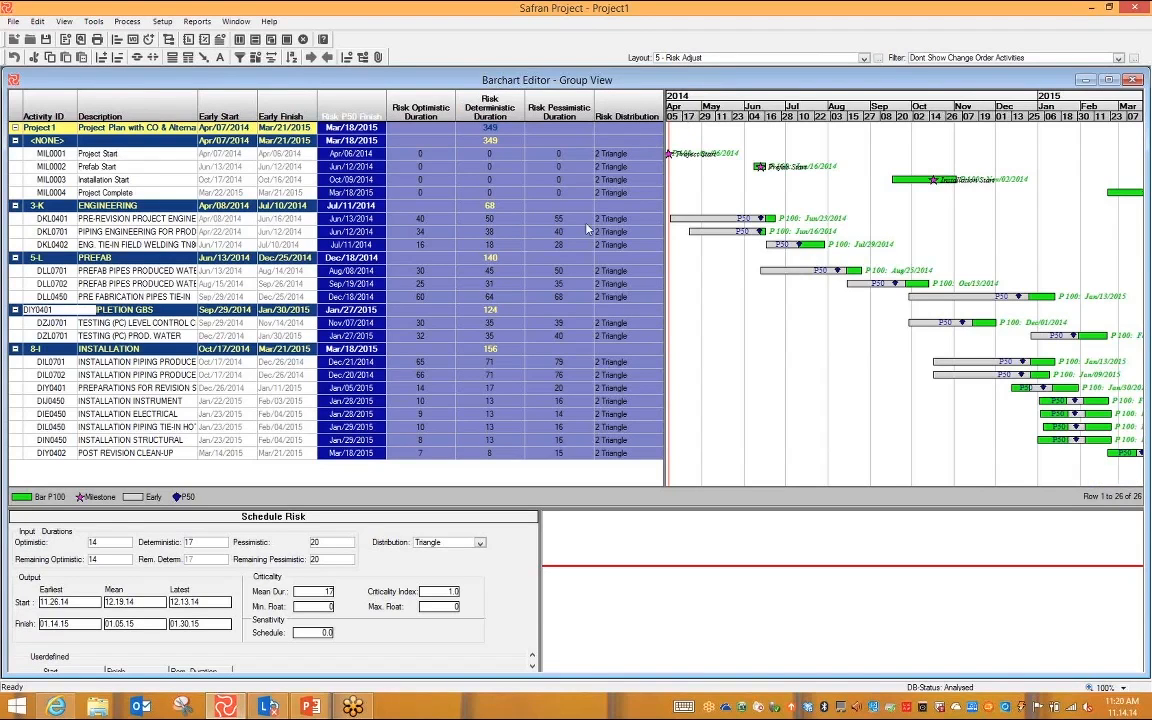
Step: Enlarge the detail area below the barchart and keep it showing the Schedule Risk information
{"action": "left_click_drag", "start_coordinate": [397, 506], "coordinate": [270, 452]}
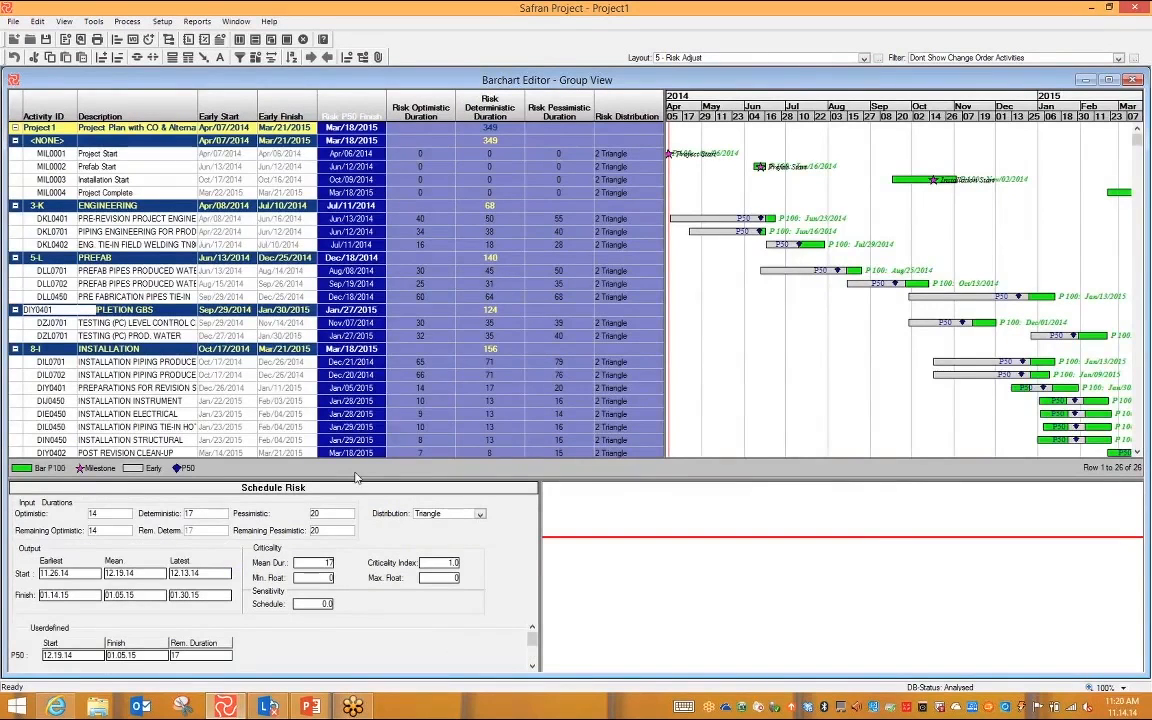
{"action": "right_click", "coordinate": [358, 474]}
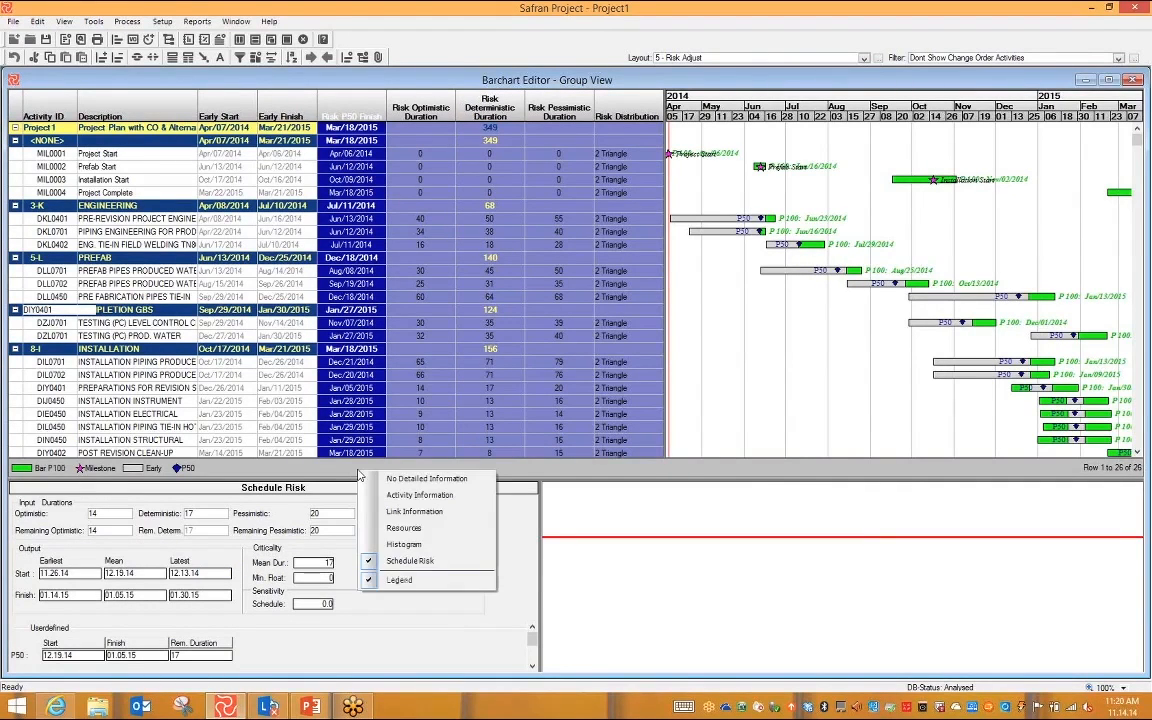
{"action": "left_click", "coordinate": [420, 565]}
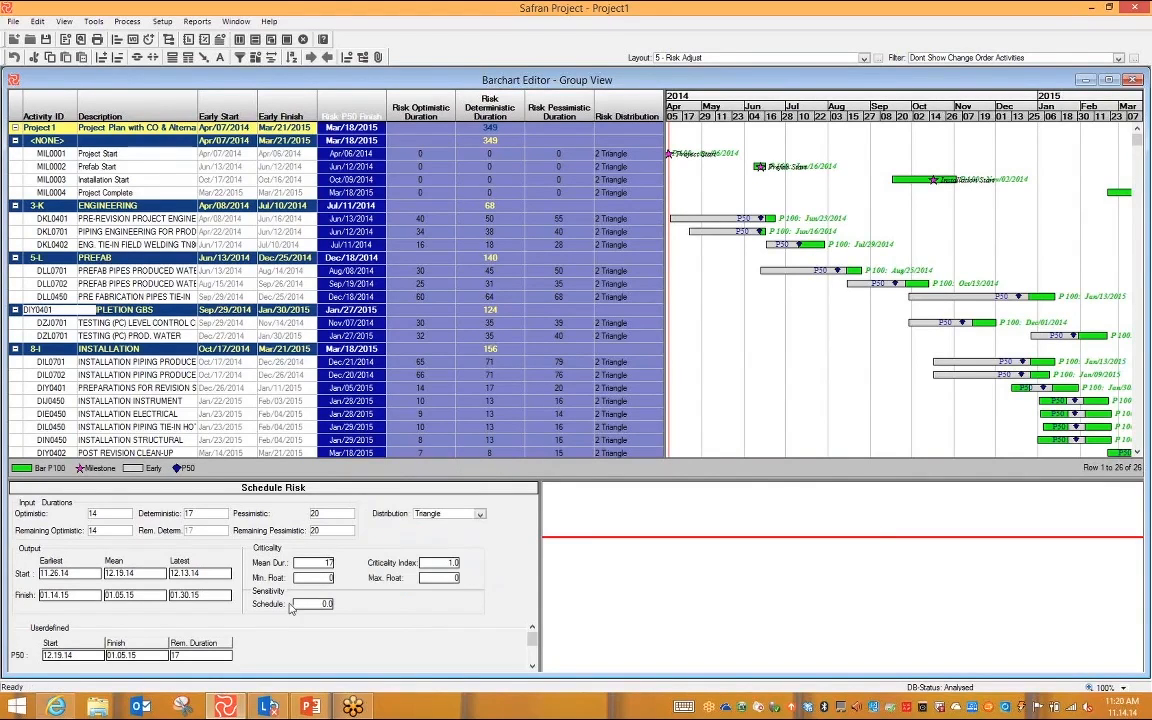
Step: Choose the Triangle distribution for activity DZJ0701, TESTING (PC) LEVEL CONTROL, and perform the risk analysis
{"action": "left_click", "coordinate": [13, 324]}
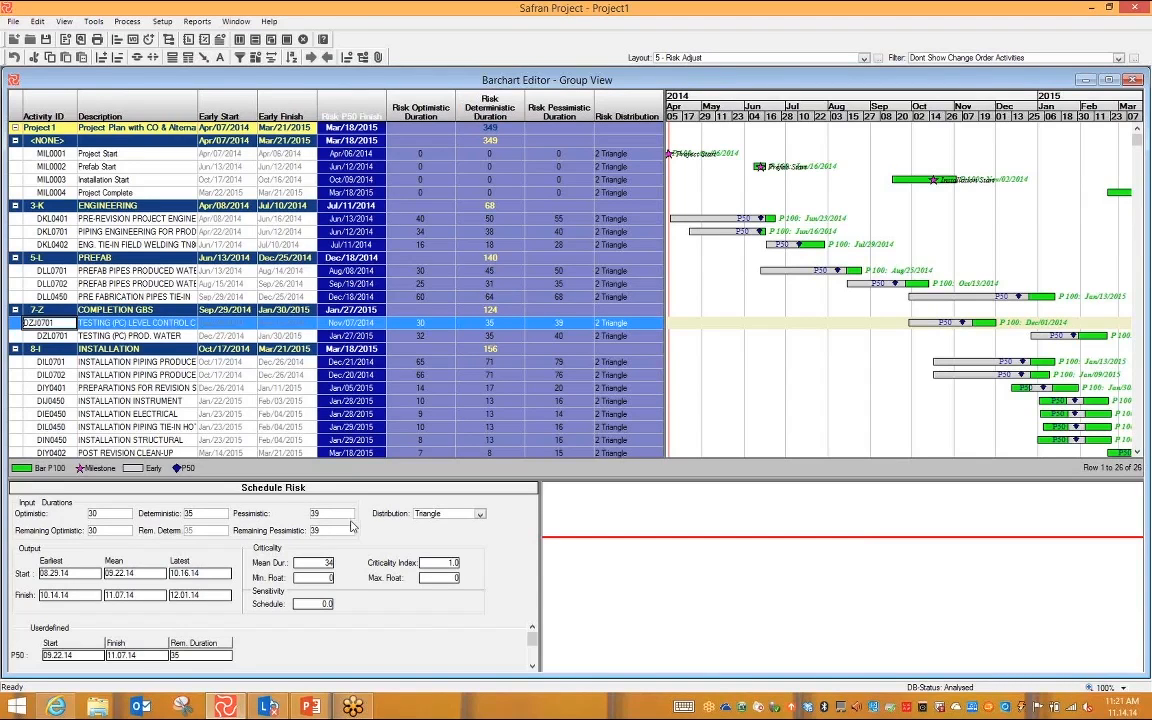
{"action": "left_click", "coordinate": [480, 514]}
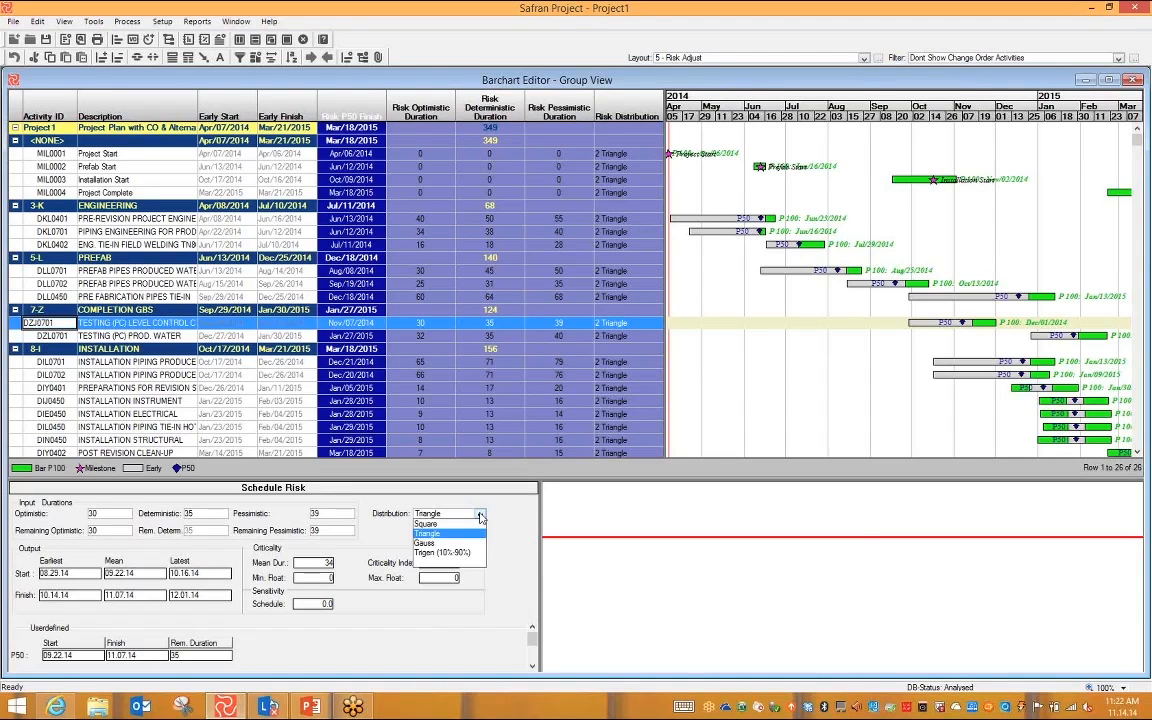
{"action": "left_click", "coordinate": [433, 533]}
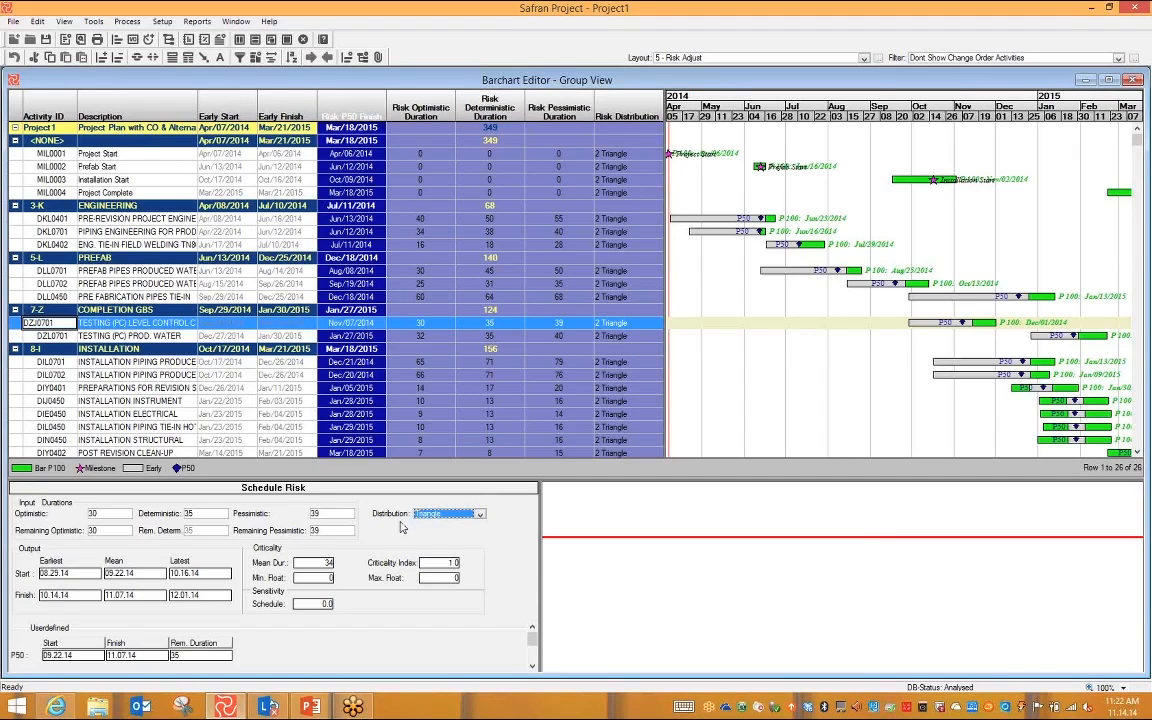
{"action": "right_click", "coordinate": [502, 540]}
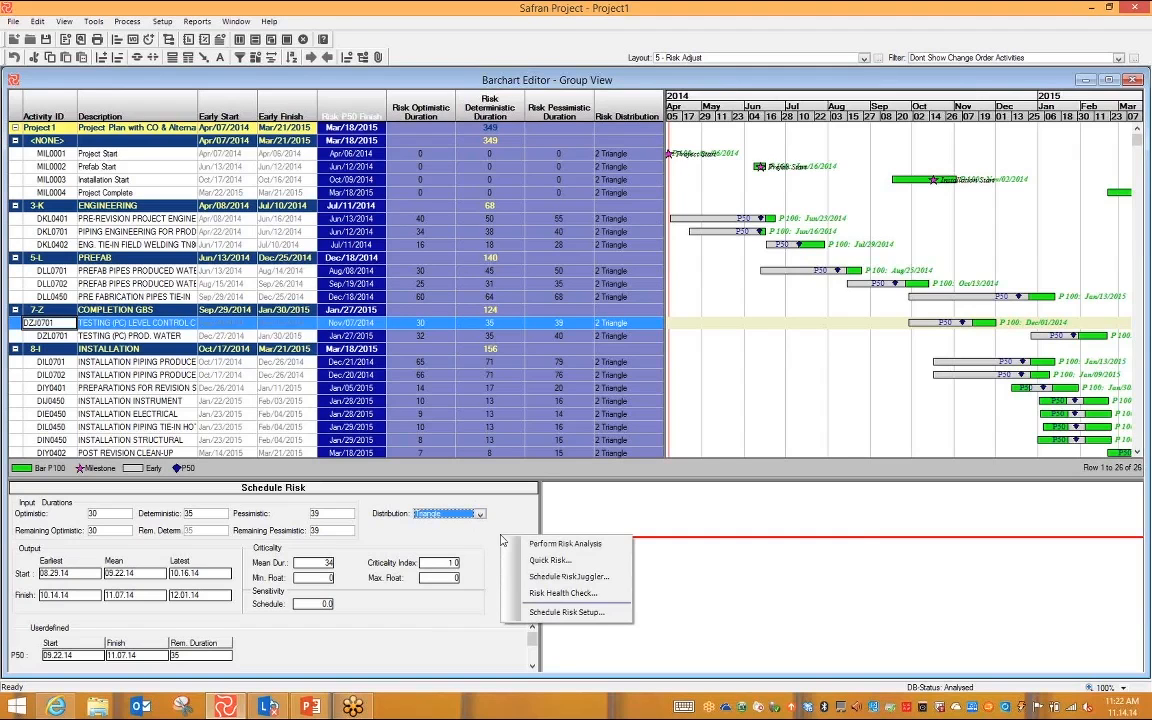
{"action": "left_click", "coordinate": [551, 545]}
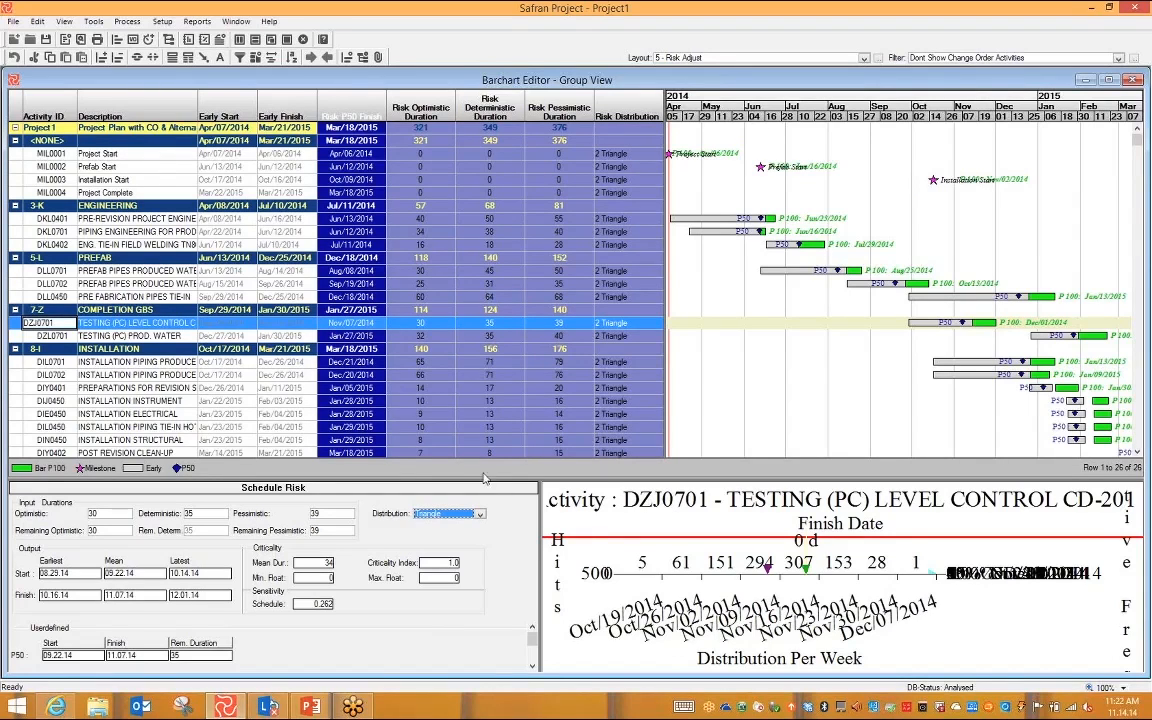
Step: Examine the finish date risk histogram of the Project1 summary row in a reduced print preview, and close the preview
{"action": "left_click", "coordinate": [38, 127]}
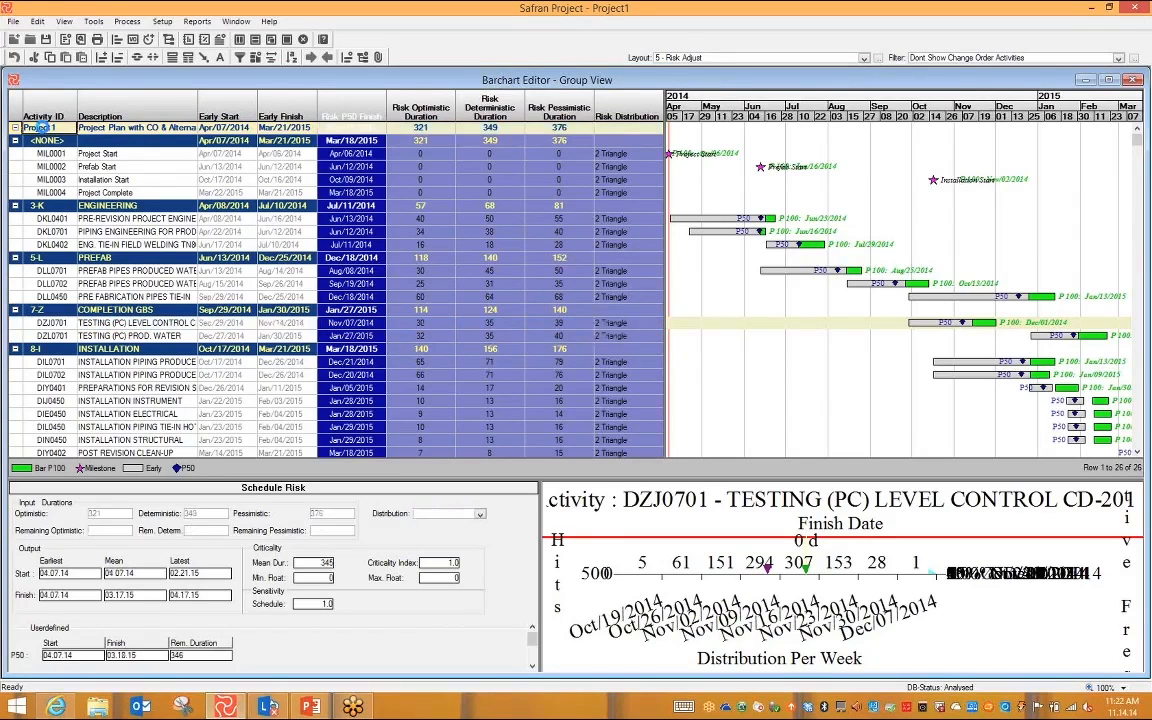
{"action": "right_click", "coordinate": [645, 531]}
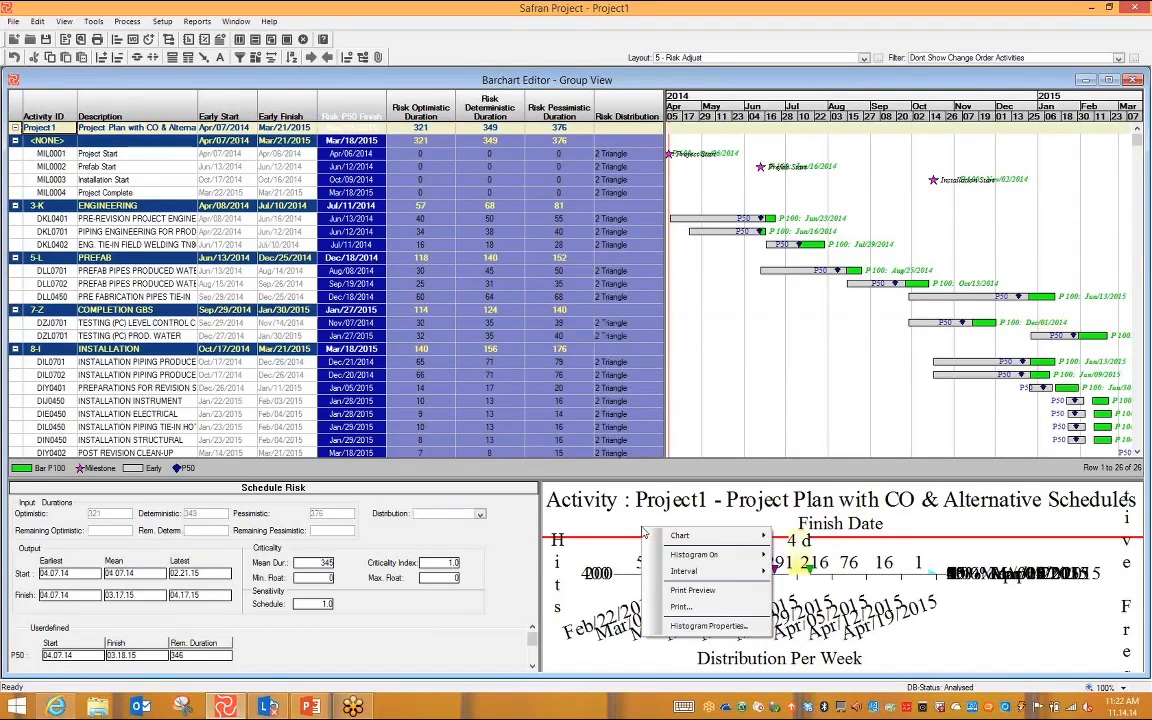
{"action": "left_click", "coordinate": [692, 590]}
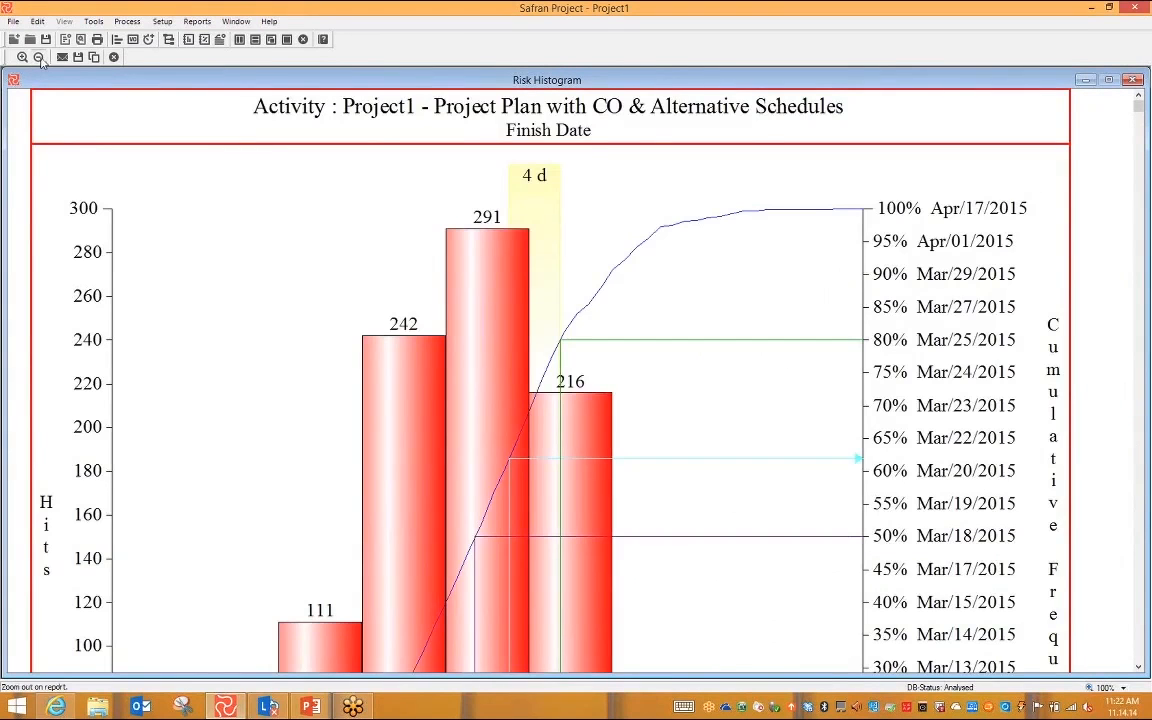
{"action": "left_click", "coordinate": [39, 58]}
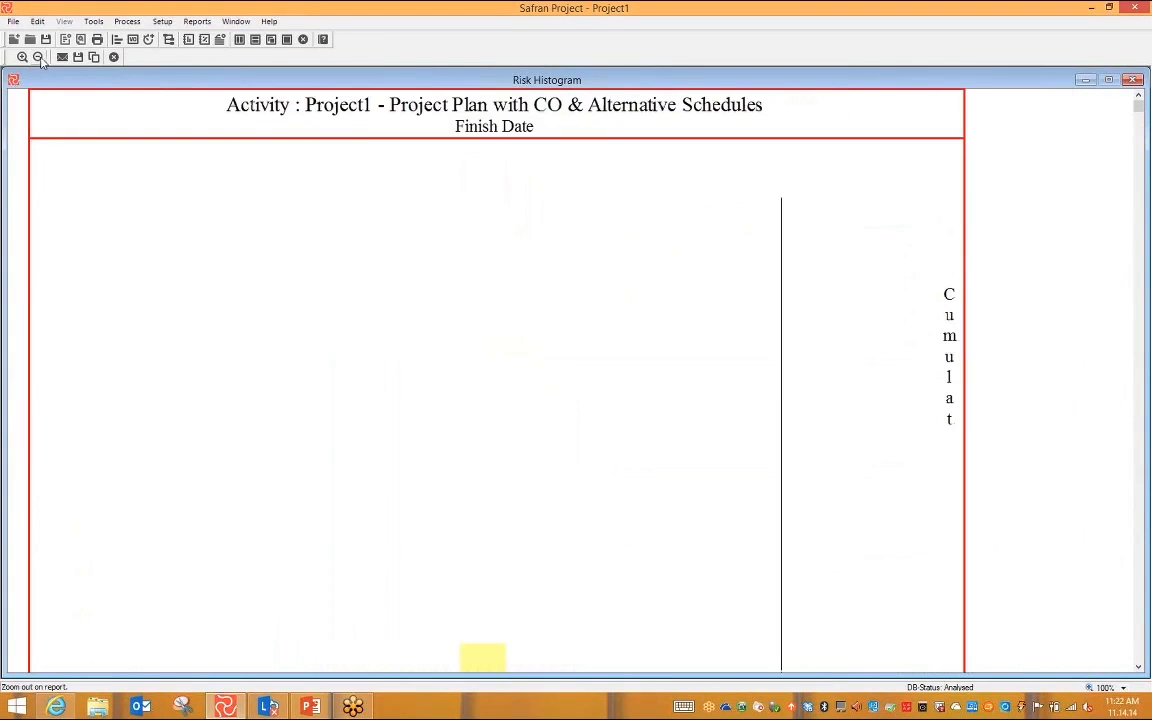
{"action": "left_click", "coordinate": [39, 58]}
{"action": "left_click", "coordinate": [39, 58]}
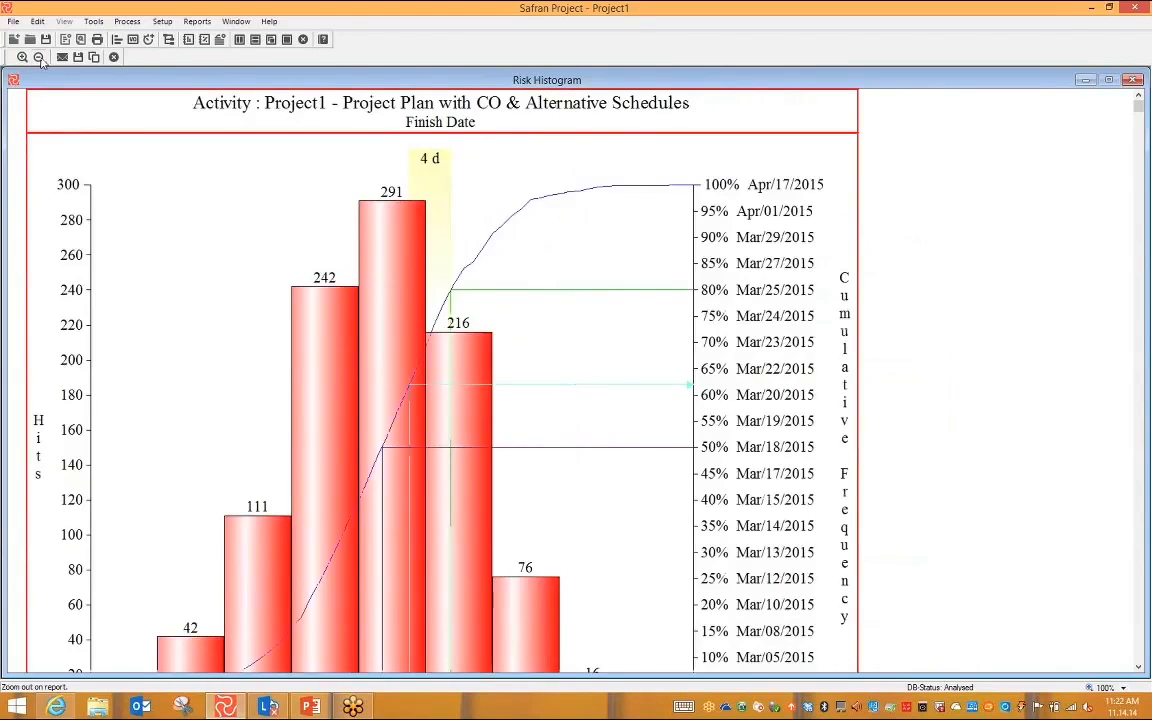
{"action": "left_click", "coordinate": [39, 58]}
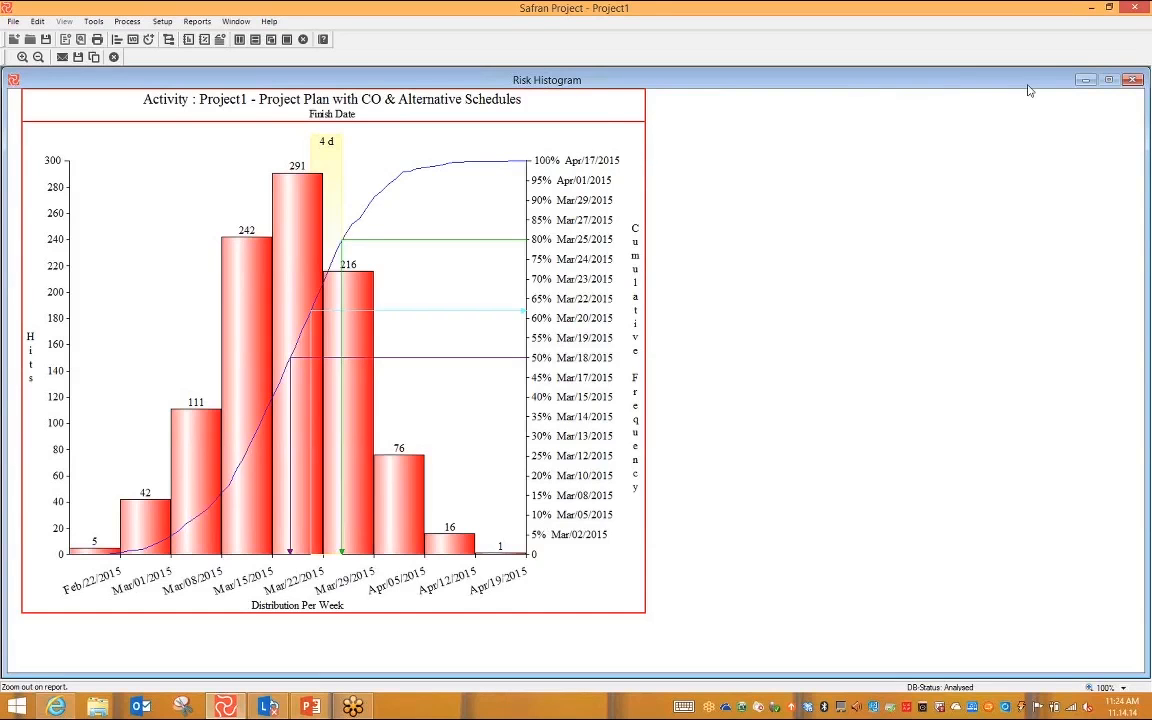
{"action": "left_click", "coordinate": [1109, 79]}
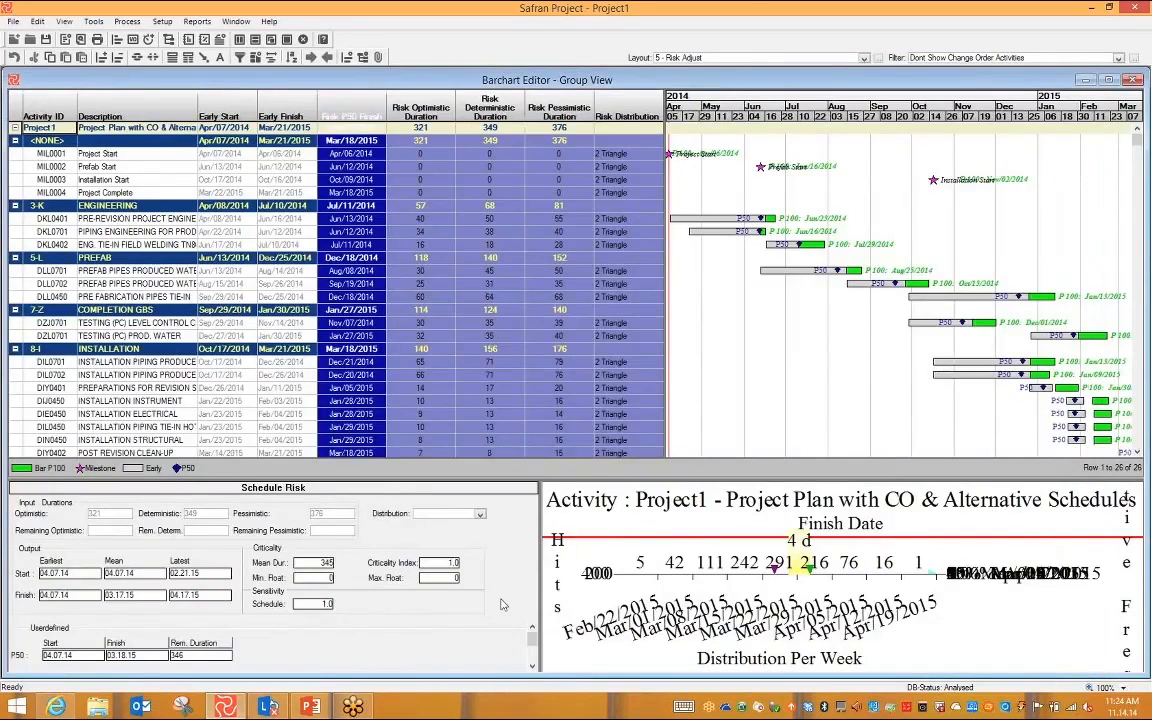
Step: Review the Quick Risk distribution, optimistic and pessimistic percentage settings and activity filter, and leave without applying them
{"action": "right_click", "coordinate": [506, 549]}
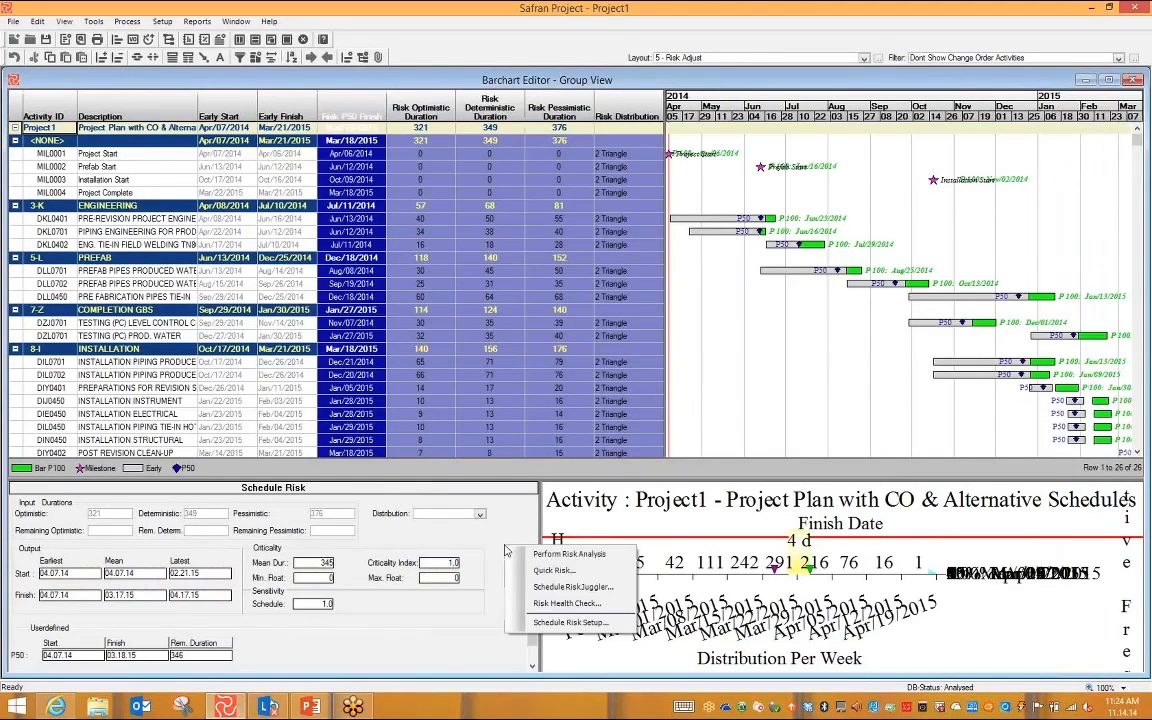
{"action": "left_click", "coordinate": [521, 574]}
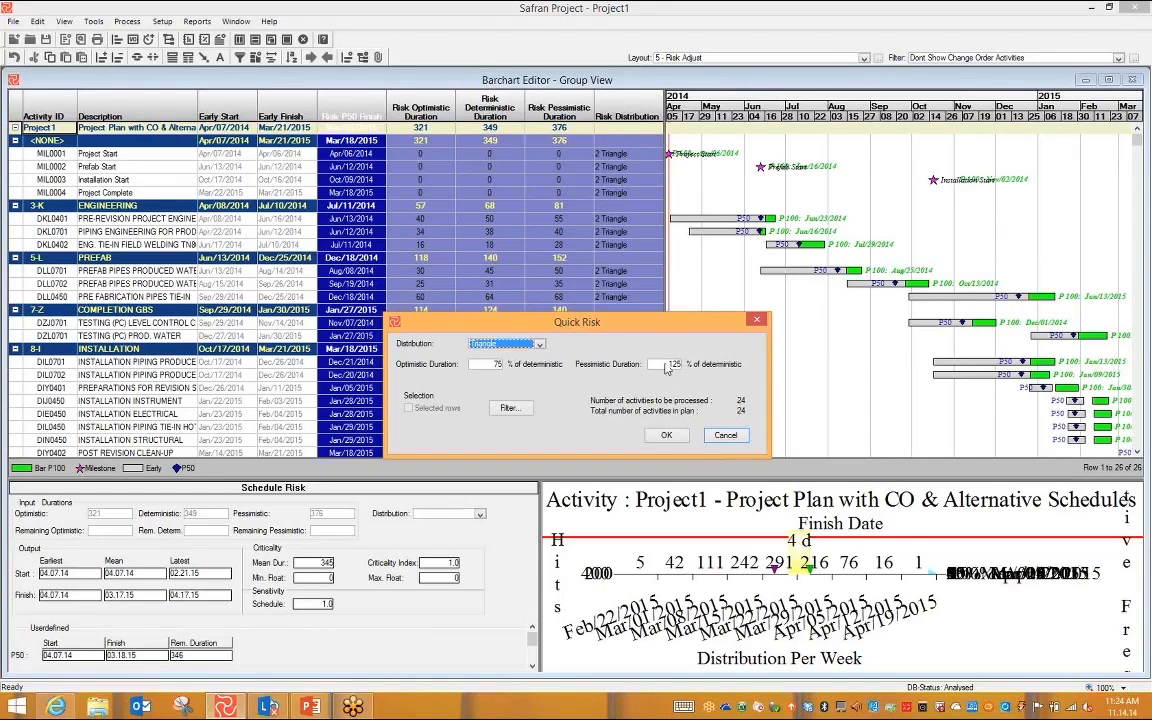
{"action": "key", "text": "Tab"}
{"action": "key", "text": "Tab"}
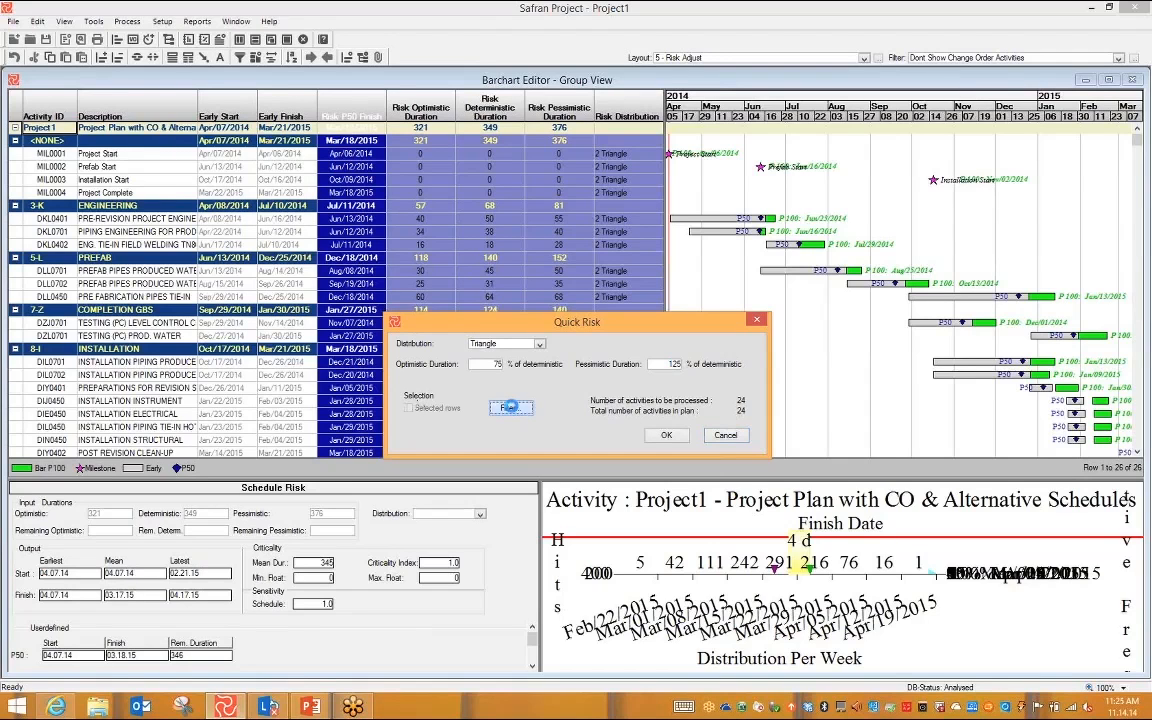
{"action": "left_click", "coordinate": [509, 408]}
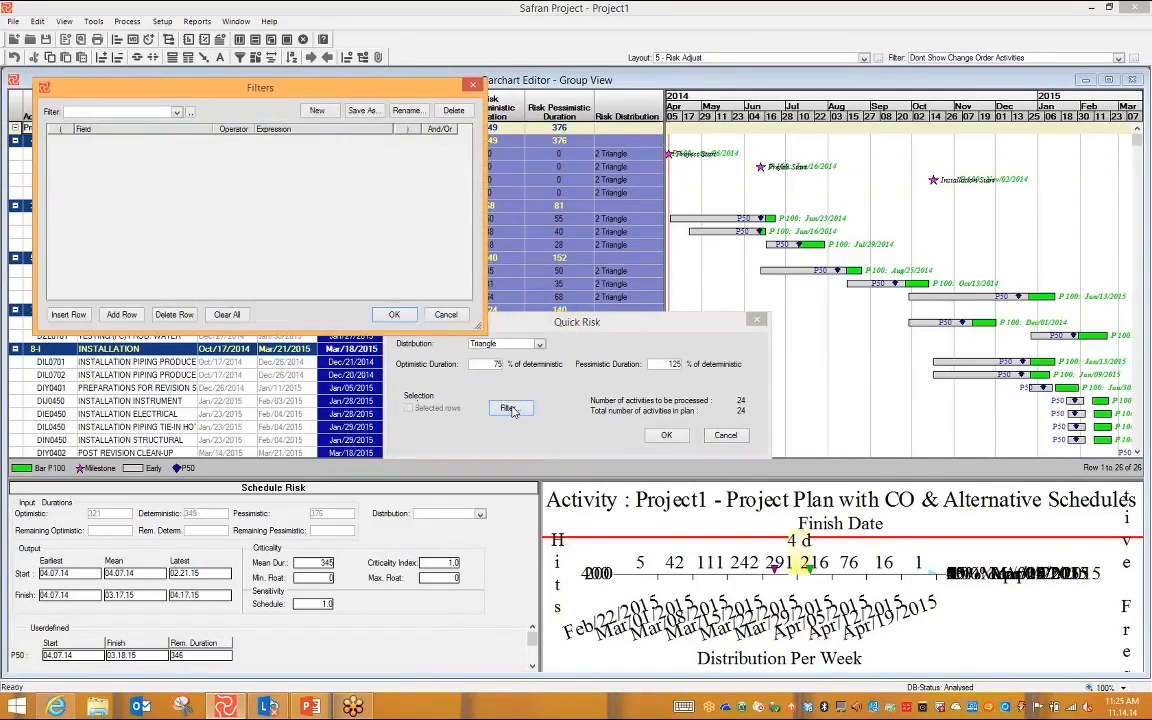
{"action": "left_click", "coordinate": [474, 86]}
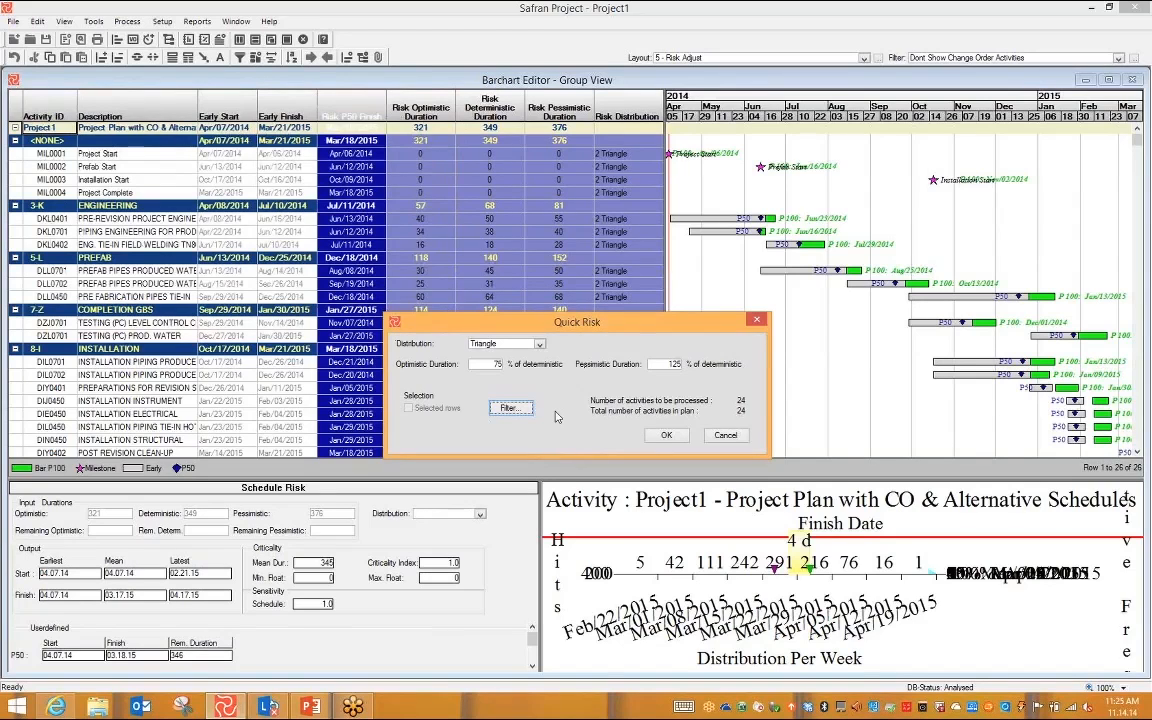
{"action": "left_click", "coordinate": [724, 436]}
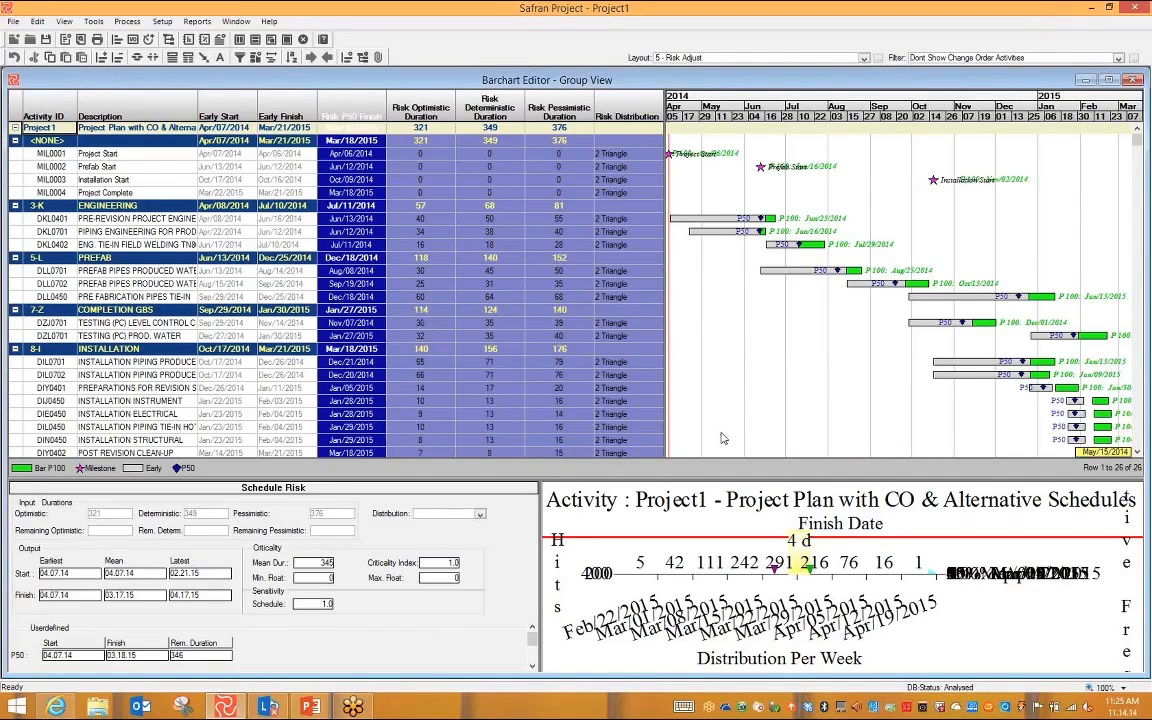
Step: Switch to the layout 6 - What-if Schedules and show the alternative schedules of activity DIY0401, PREPARATIONS FOR REVISION STOP
{"action": "left_click", "coordinate": [864, 59]}
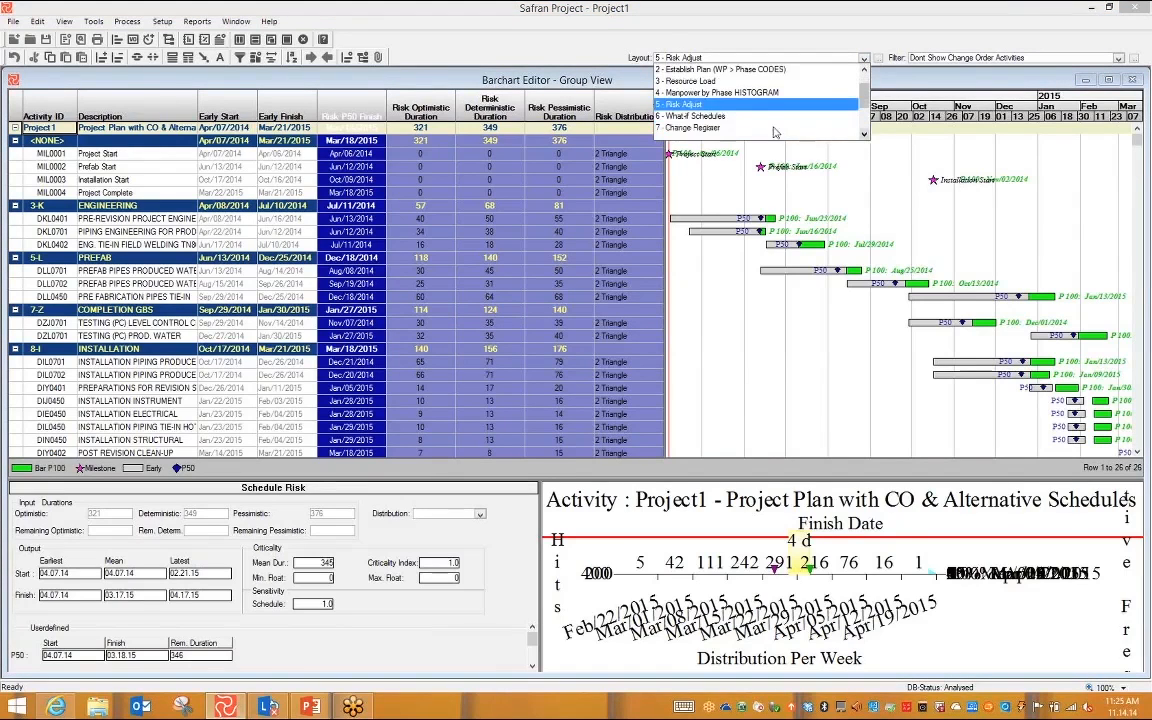
{"action": "left_click", "coordinate": [700, 116]}
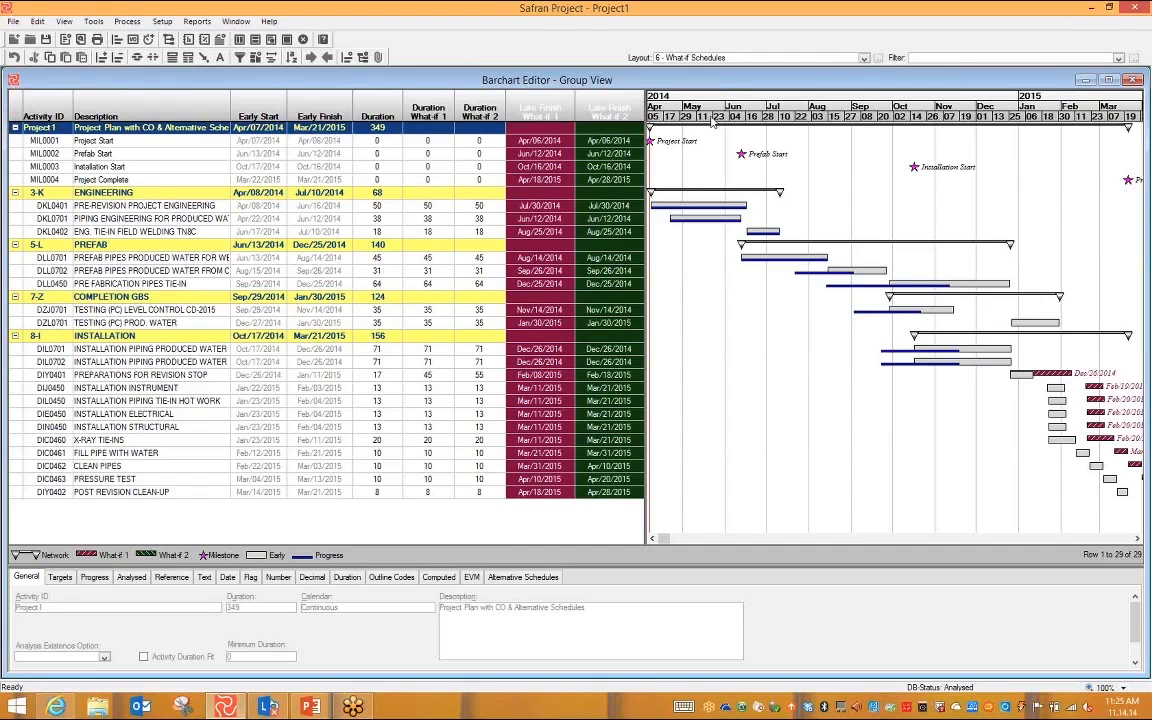
{"action": "left_click", "coordinate": [522, 577]}
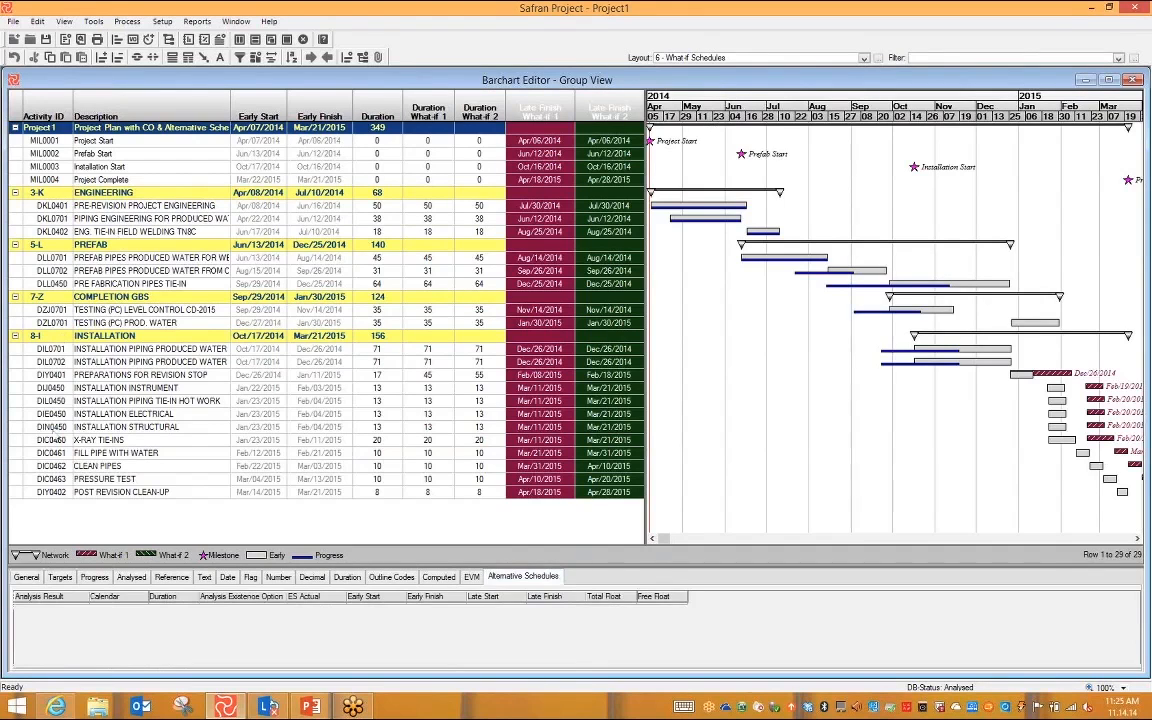
{"action": "left_click", "coordinate": [18, 373]}
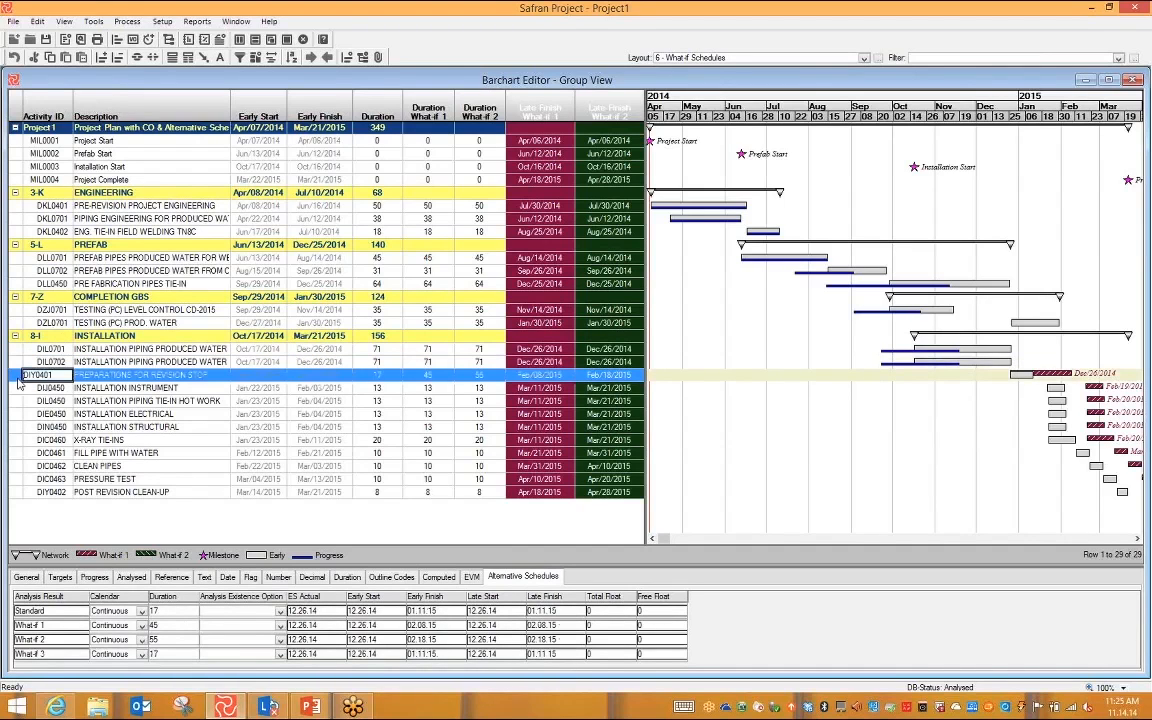
Step: Enlarge the alternative schedules area and set the What-if 3 duration of activity DIY0401 to 10
{"action": "left_click_drag", "start_coordinate": [362, 566], "coordinate": [358, 538]}
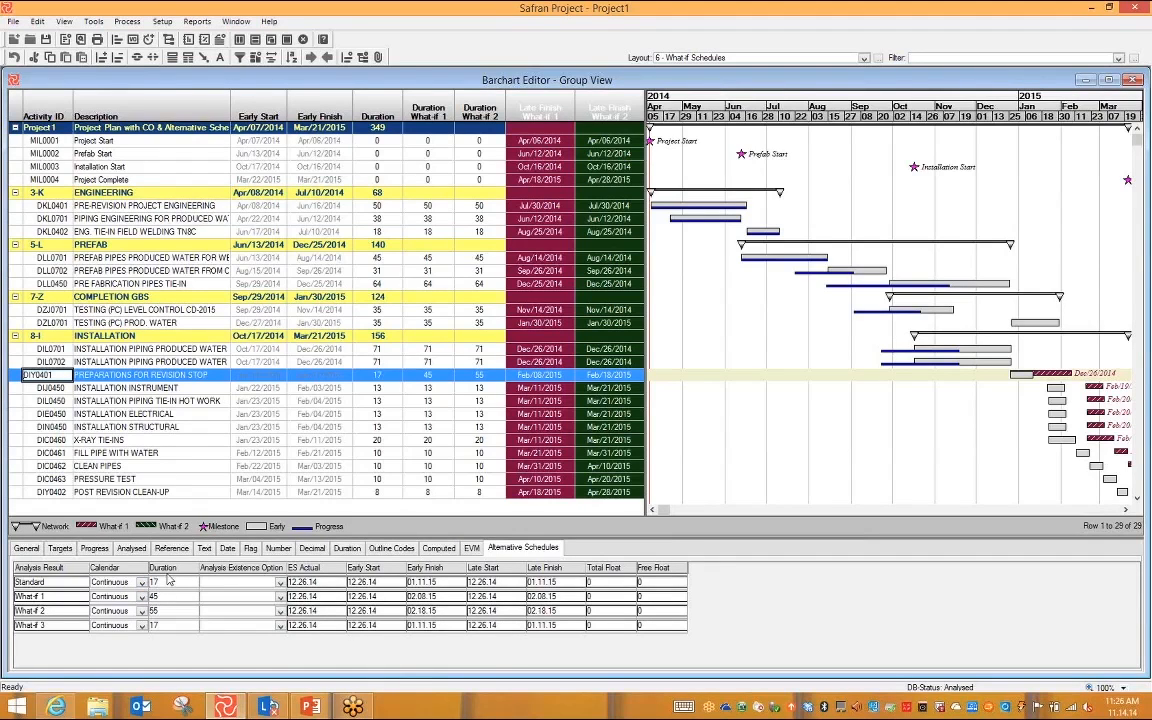
{"action": "left_click", "coordinate": [170, 627]}
{"action": "type", "text": "1"}
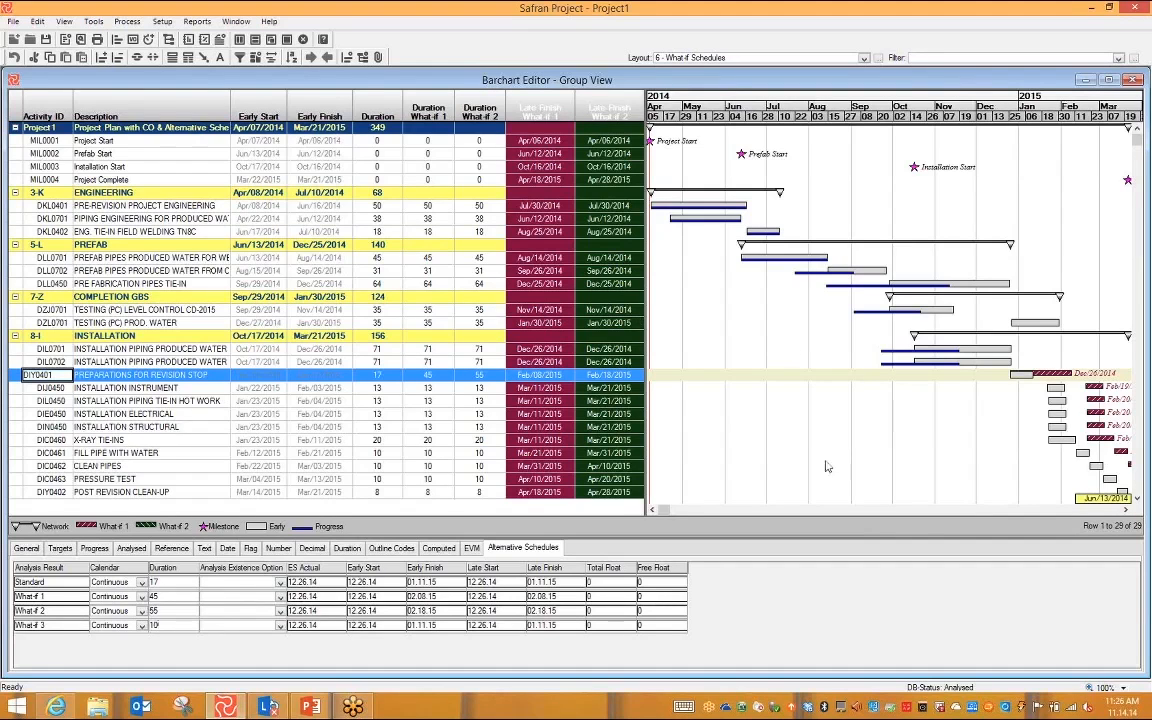
Step: Examine the What-if 1 bar symbol's span and display settings, and close the symbol definitions without changes
{"action": "left_click", "coordinate": [780, 510]}
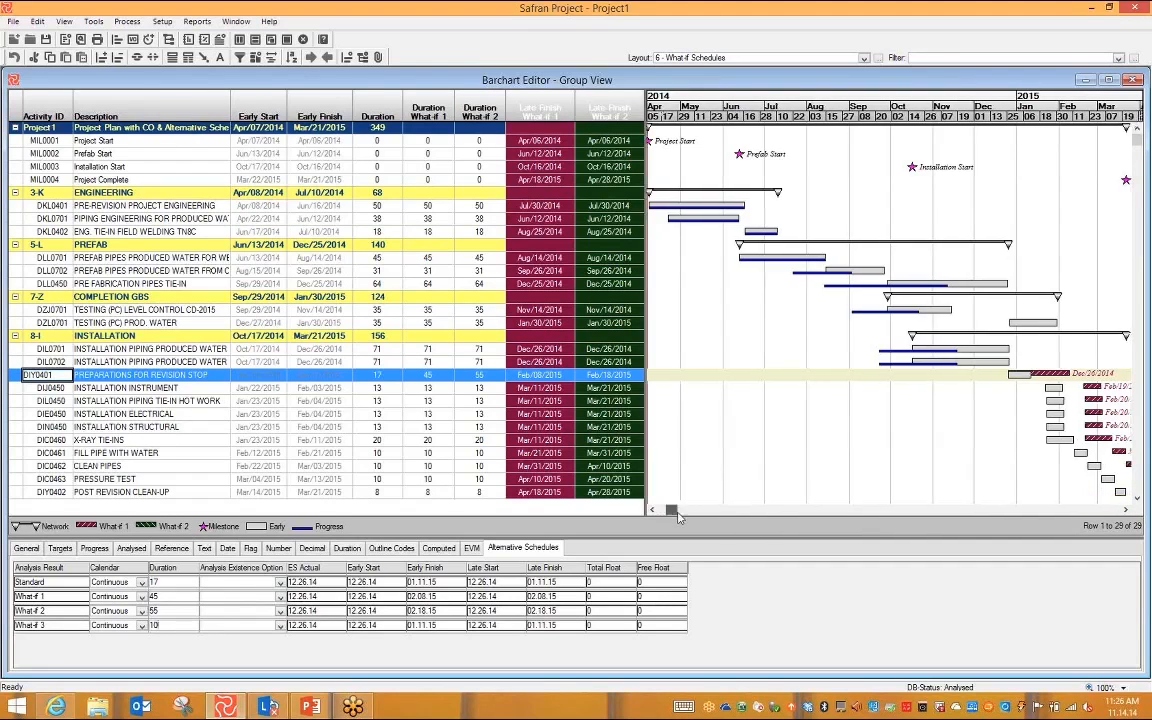
{"action": "right_click", "coordinate": [703, 416]}
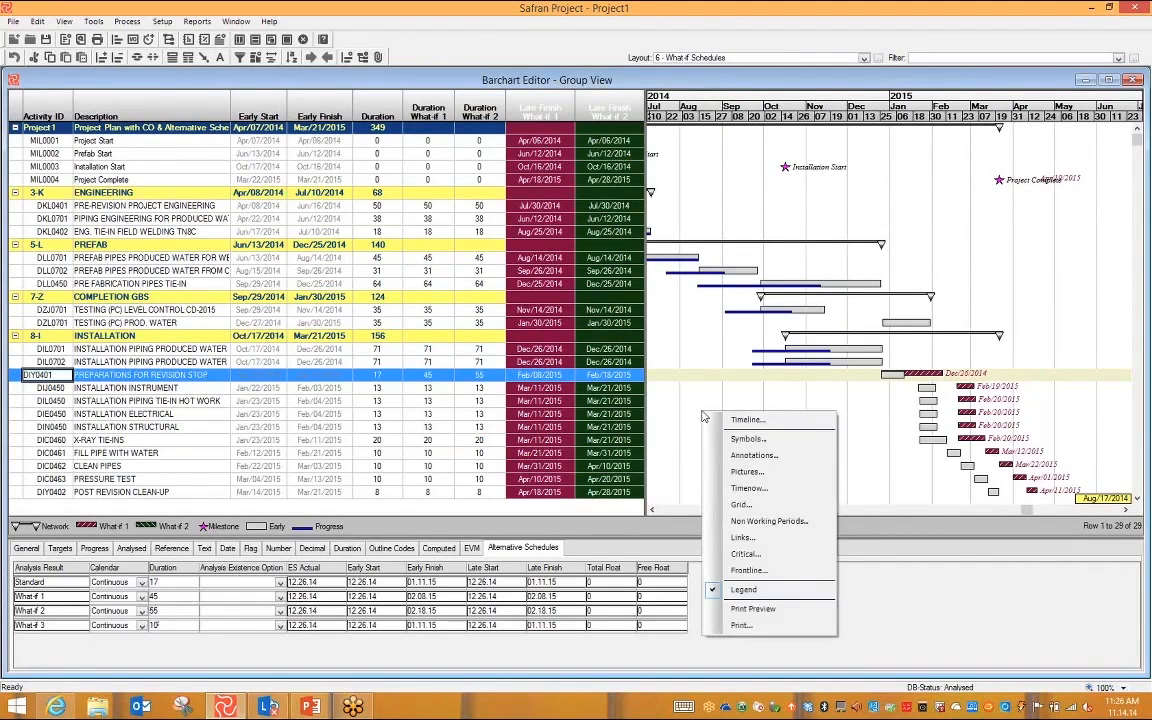
{"action": "left_click", "coordinate": [755, 439]}
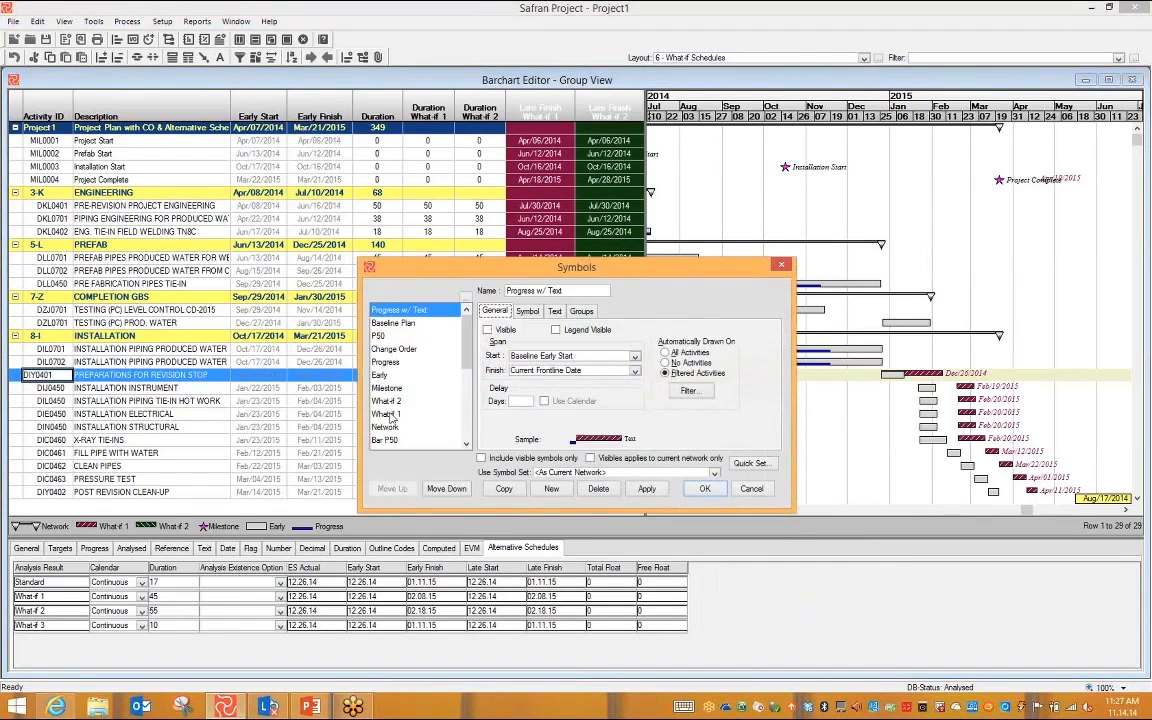
{"action": "left_click", "coordinate": [440, 414]}
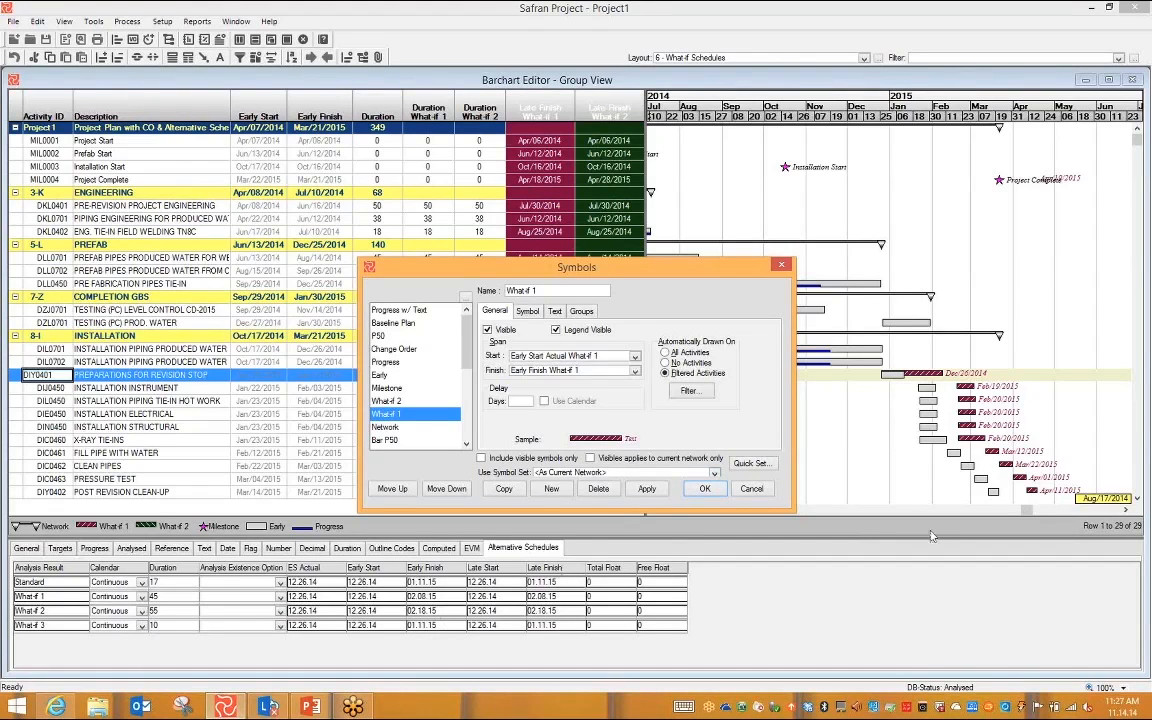
{"action": "left_click", "coordinate": [758, 495]}
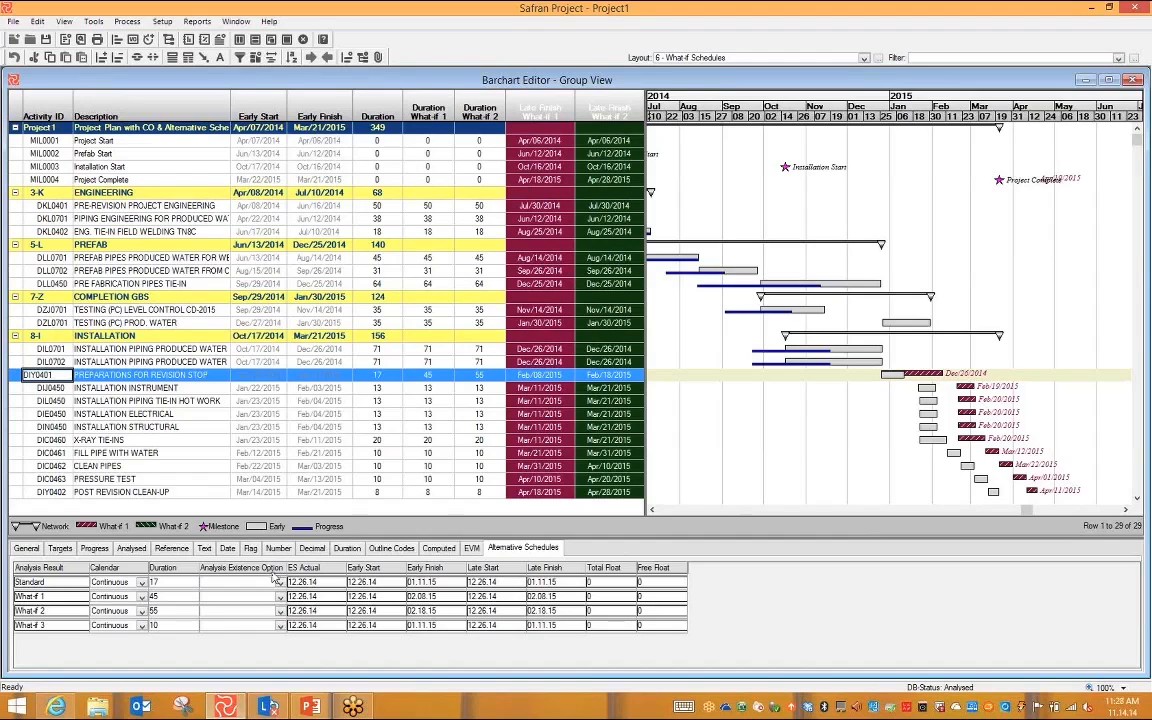
Step: Open the Schedule Juggler and review its source and target schedule choices, keeping What-if 1 as source and Standard as target
{"action": "left_click", "coordinate": [38, 21]}
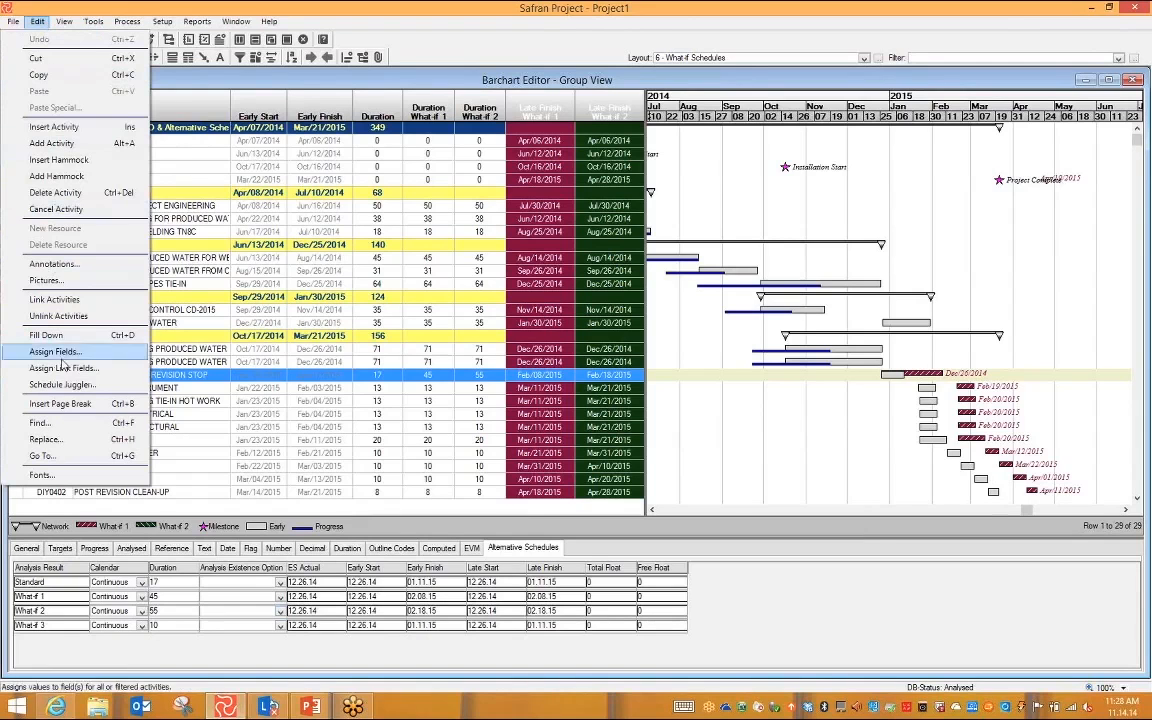
{"action": "left_click", "coordinate": [105, 389]}
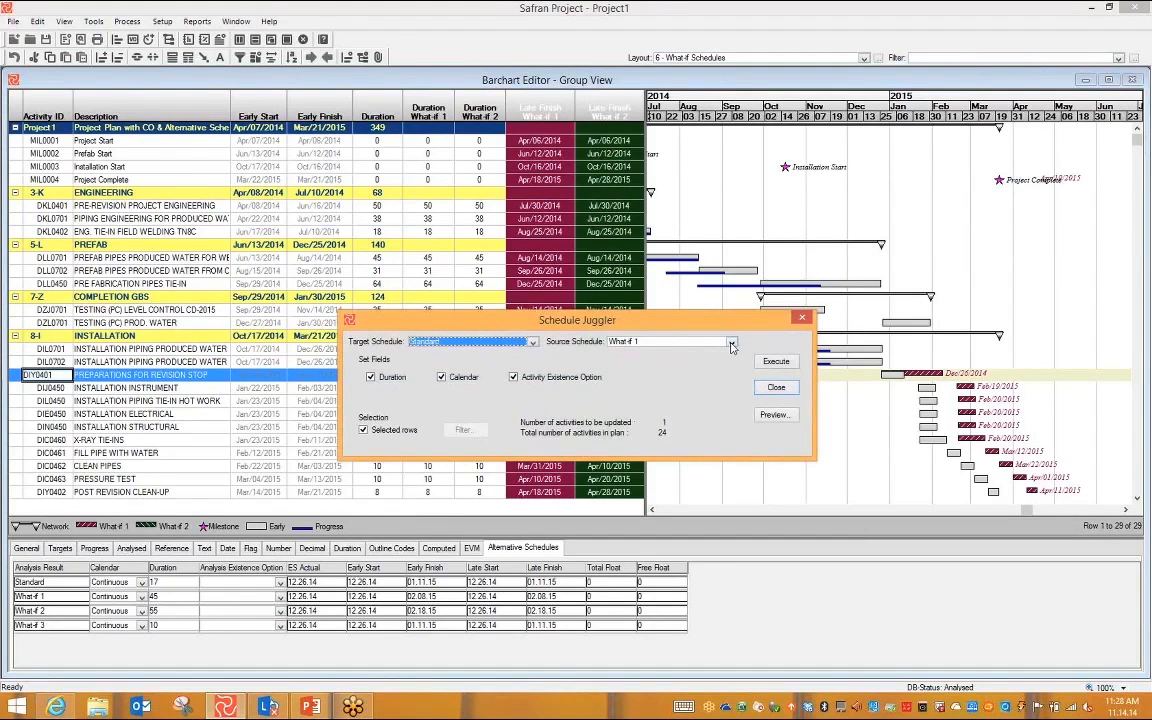
{"action": "left_click", "coordinate": [665, 341]}
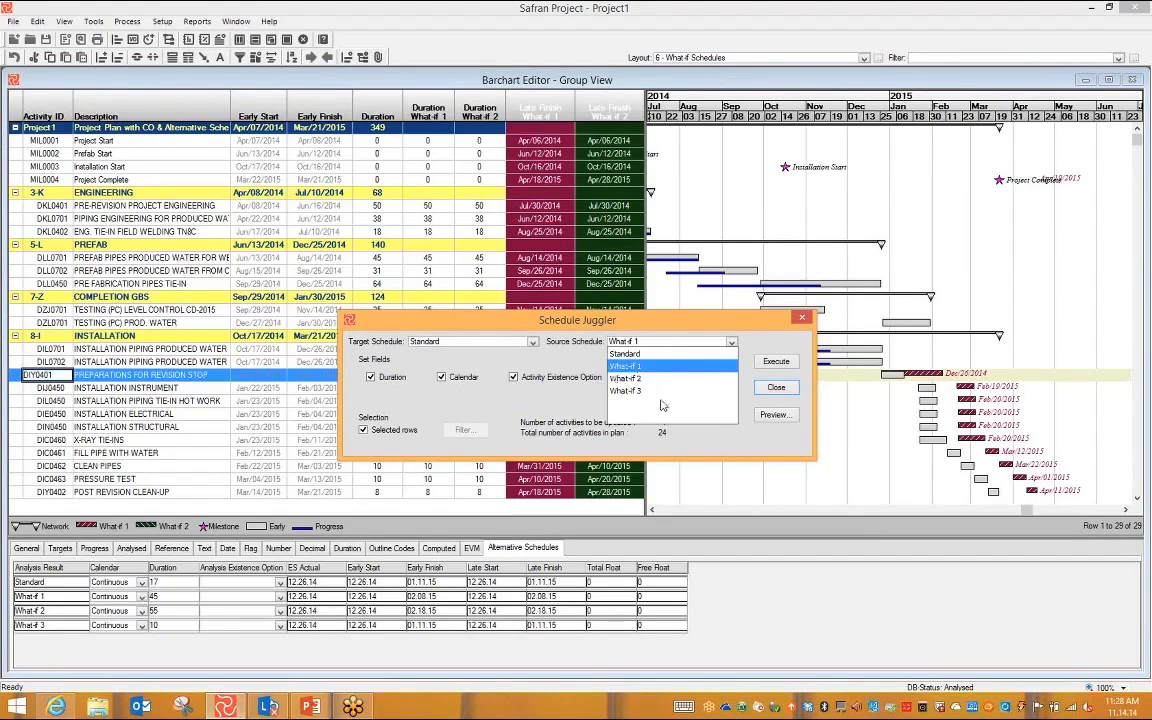
{"action": "left_click", "coordinate": [541, 355]}
{"action": "left_click", "coordinate": [448, 342]}
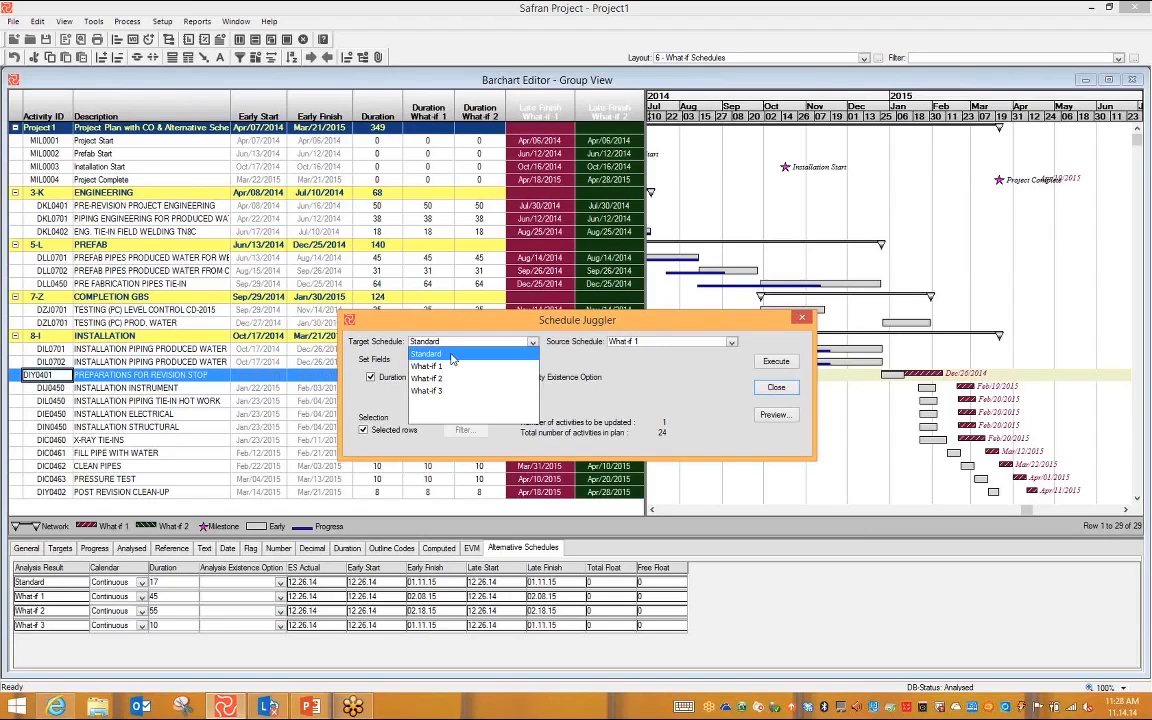
{"action": "left_click", "coordinate": [348, 370]}
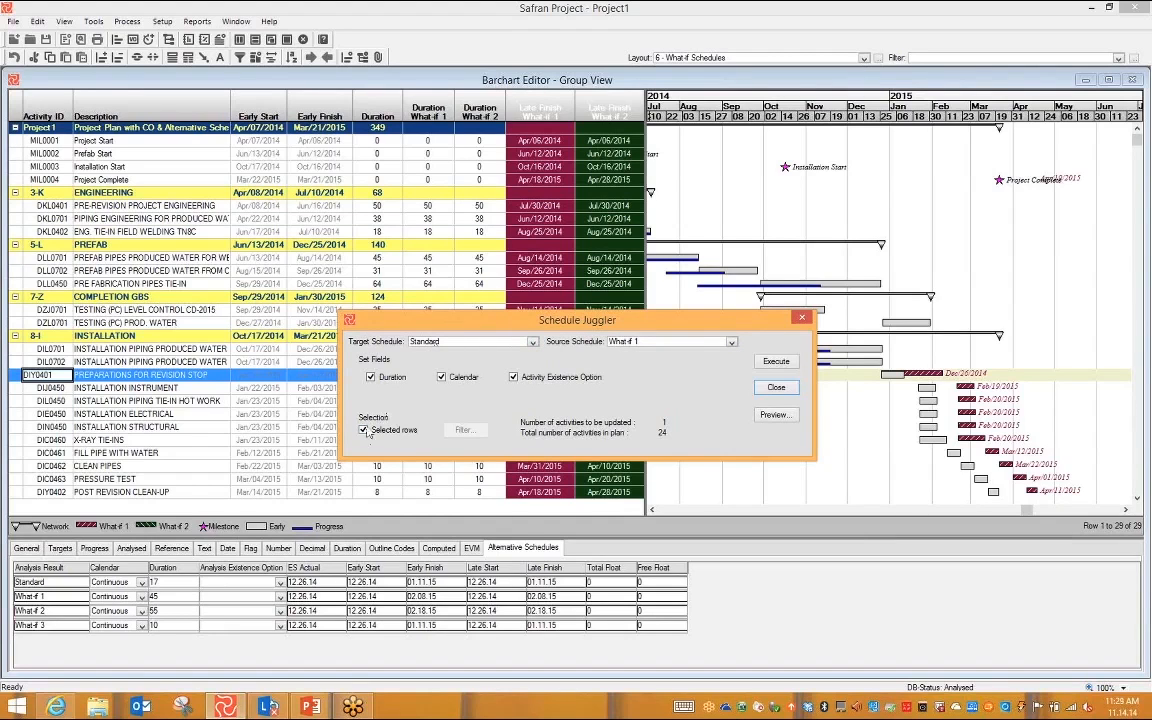
Step: Extend the Schedule Juggler selection beyond the selected rows, view its filter definition, and close both dialogs without executing
{"action": "left_click", "coordinate": [365, 430]}
{"action": "left_click", "coordinate": [470, 431]}
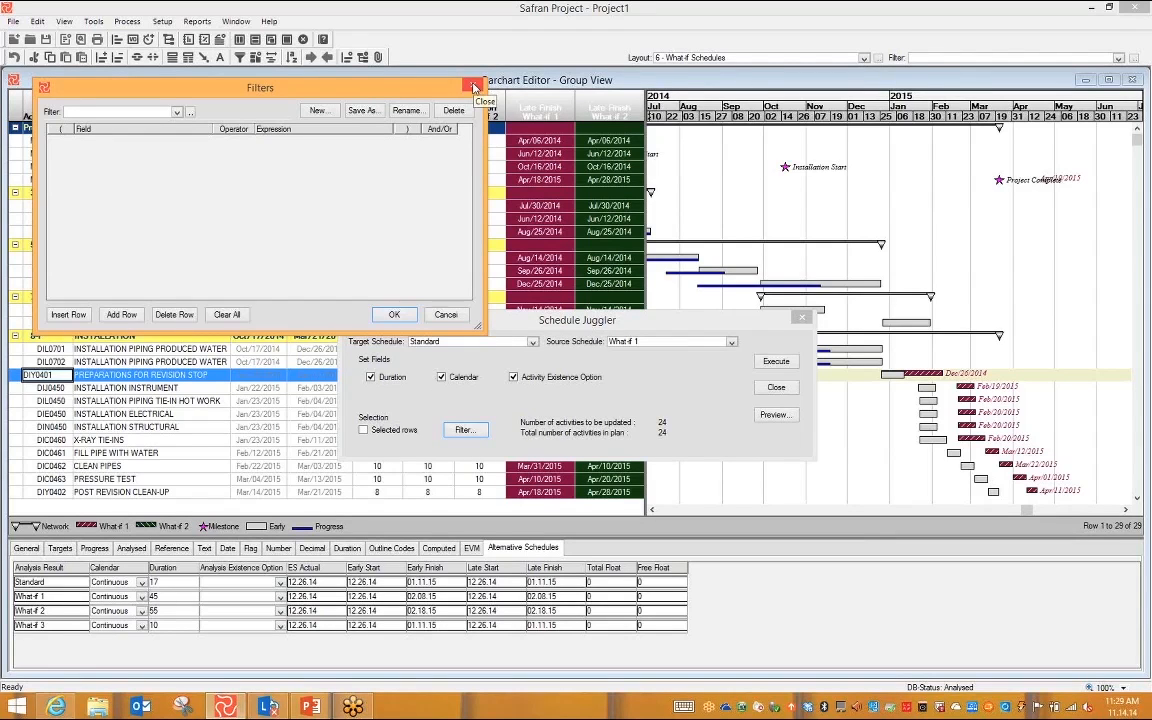
{"action": "left_click", "coordinate": [472, 84]}
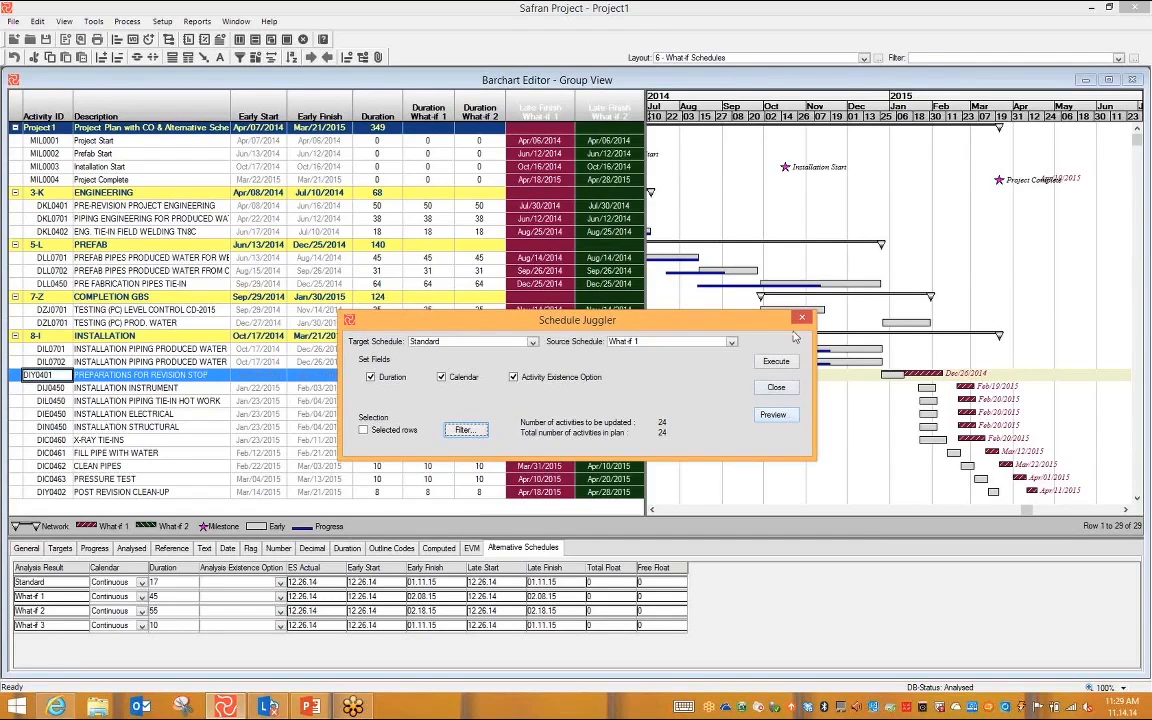
{"action": "left_click", "coordinate": [777, 388]}
Step: Switch to the layout 7 - Change Register and open variation order VO-01 in the Change Register
{"action": "left_click", "coordinate": [863, 58]}
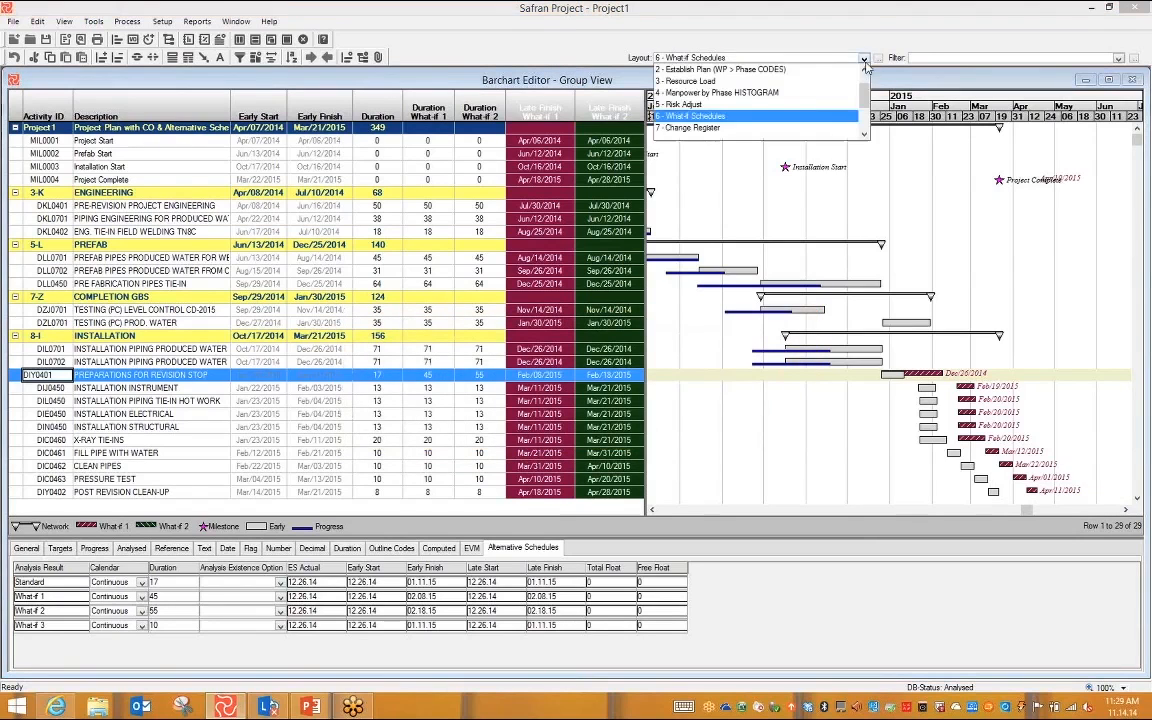
{"action": "left_click", "coordinate": [676, 126]}
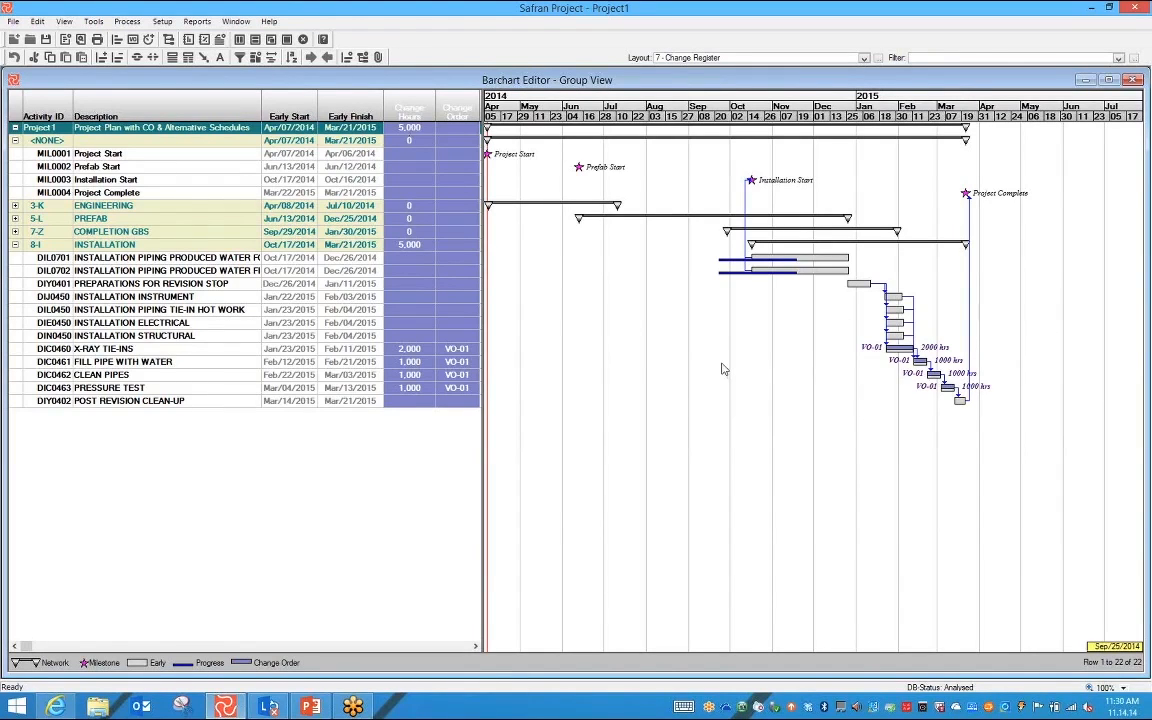
{"action": "left_click", "coordinate": [119, 40]}
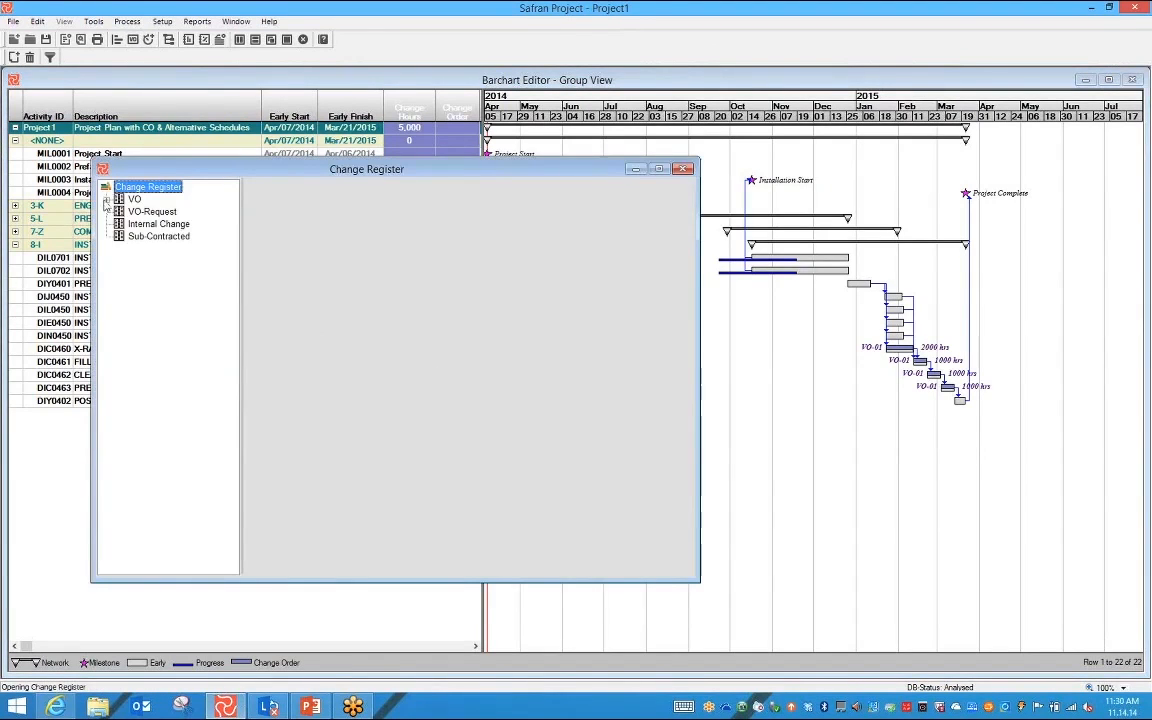
{"action": "left_click", "coordinate": [106, 200]}
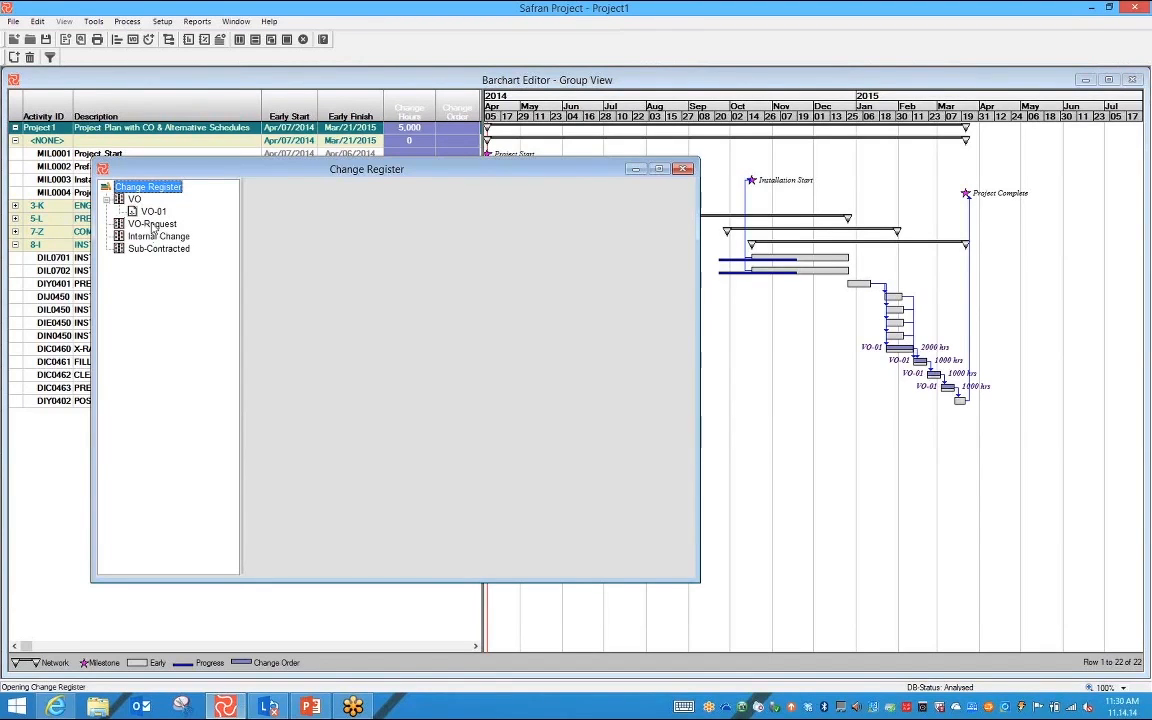
{"action": "left_click", "coordinate": [153, 212]}
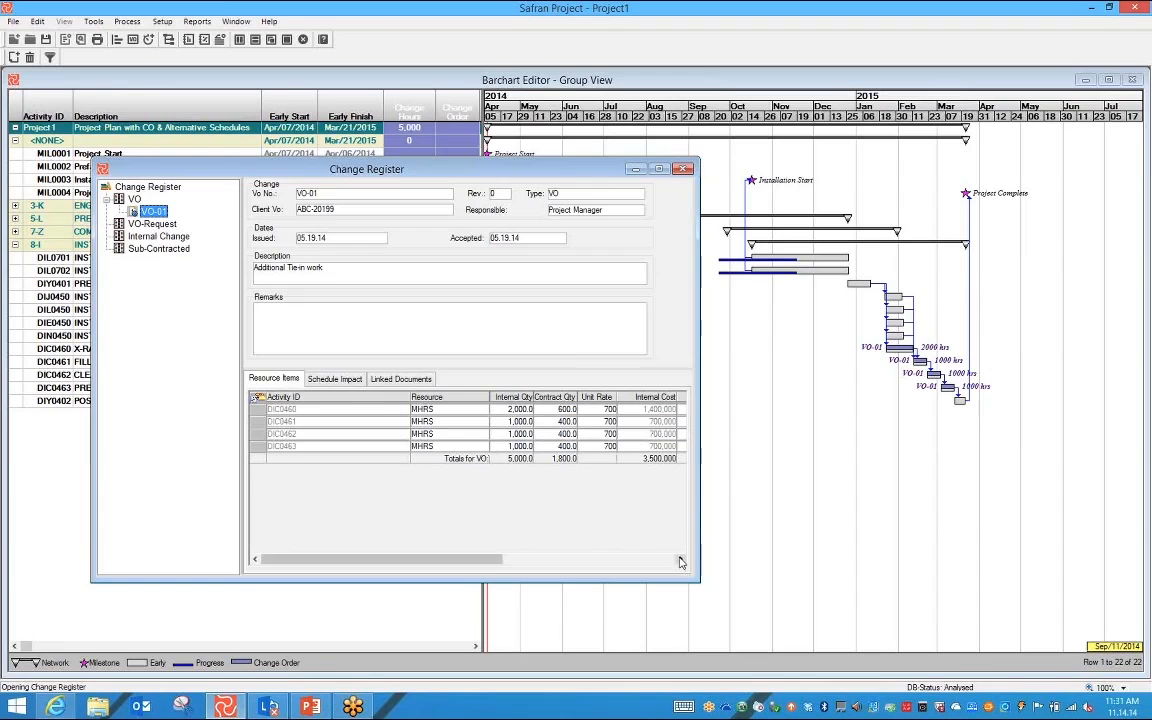
Step: Review all resource item columns of VO-01, including costs, profile and calendar, and close the Change Register
{"action": "left_click_drag", "start_coordinate": [480, 563], "coordinate": [640, 562]}
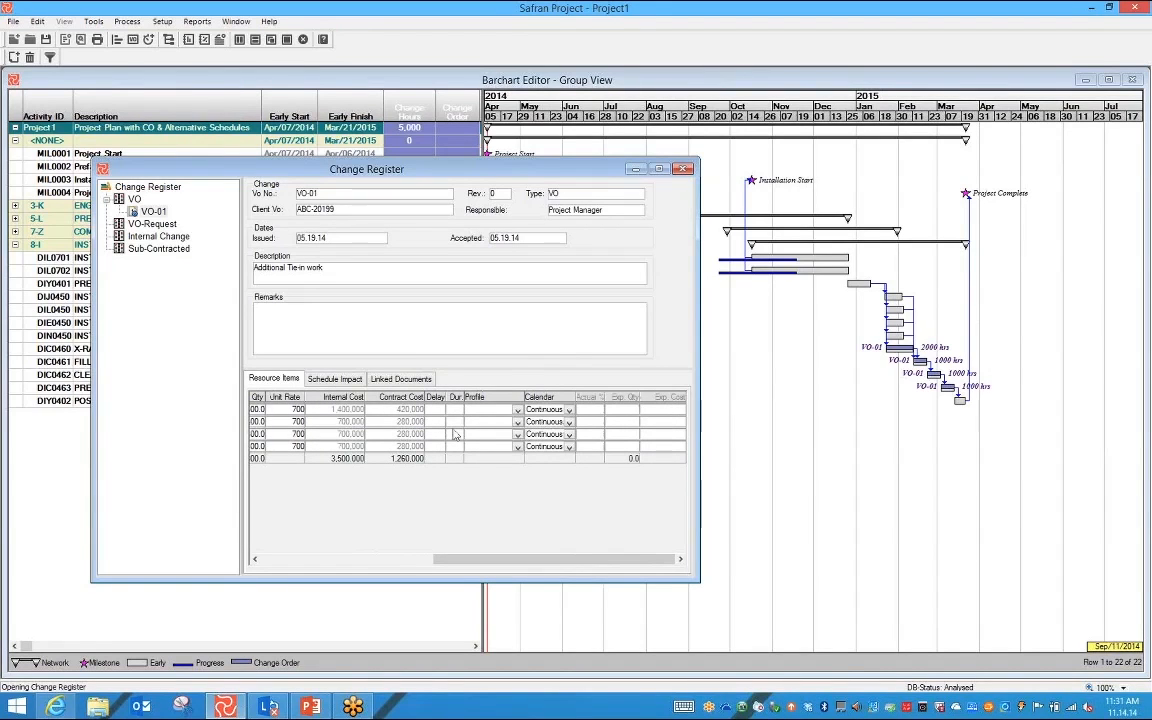
{"action": "left_click_drag", "start_coordinate": [525, 559], "coordinate": [282, 552]}
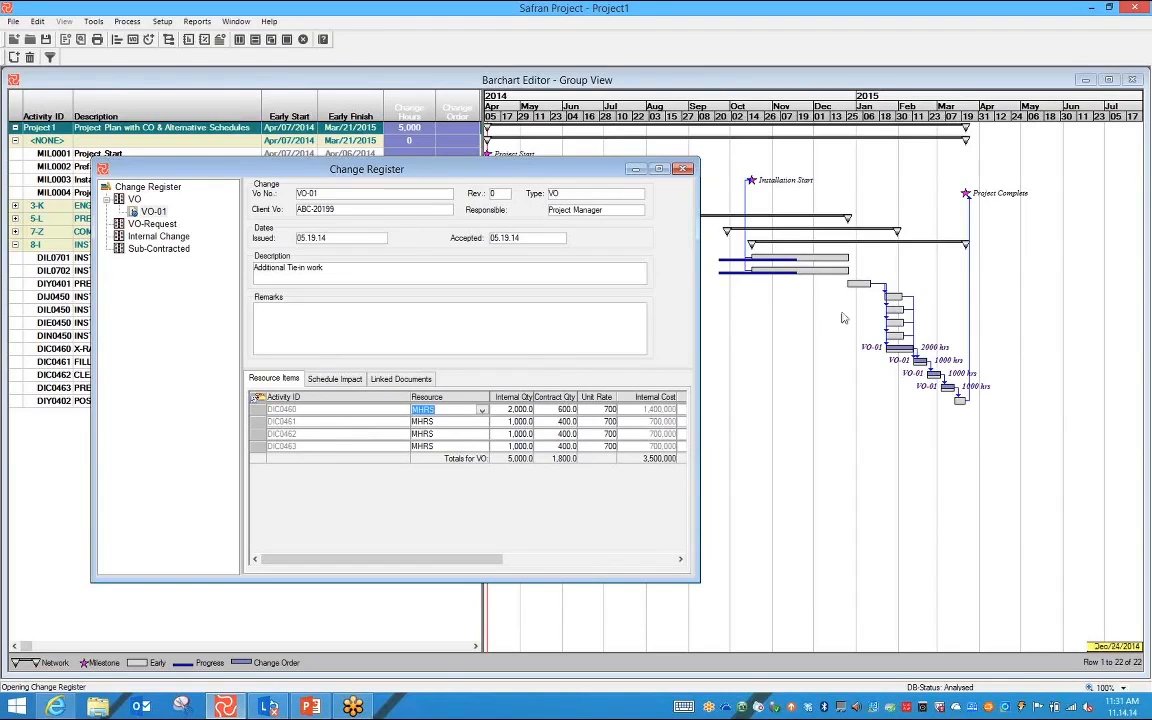
{"action": "left_click", "coordinate": [684, 170]}
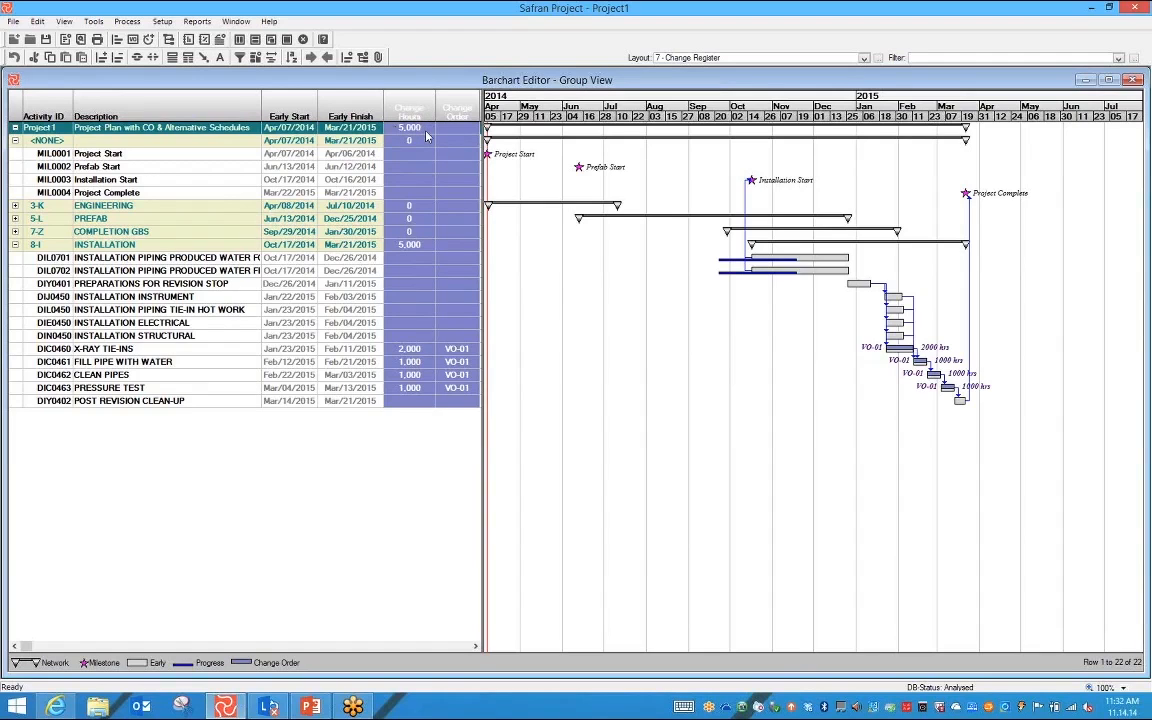
Step: Switch the barchart to the layout 8 - EVM
{"action": "left_click", "coordinate": [863, 58]}
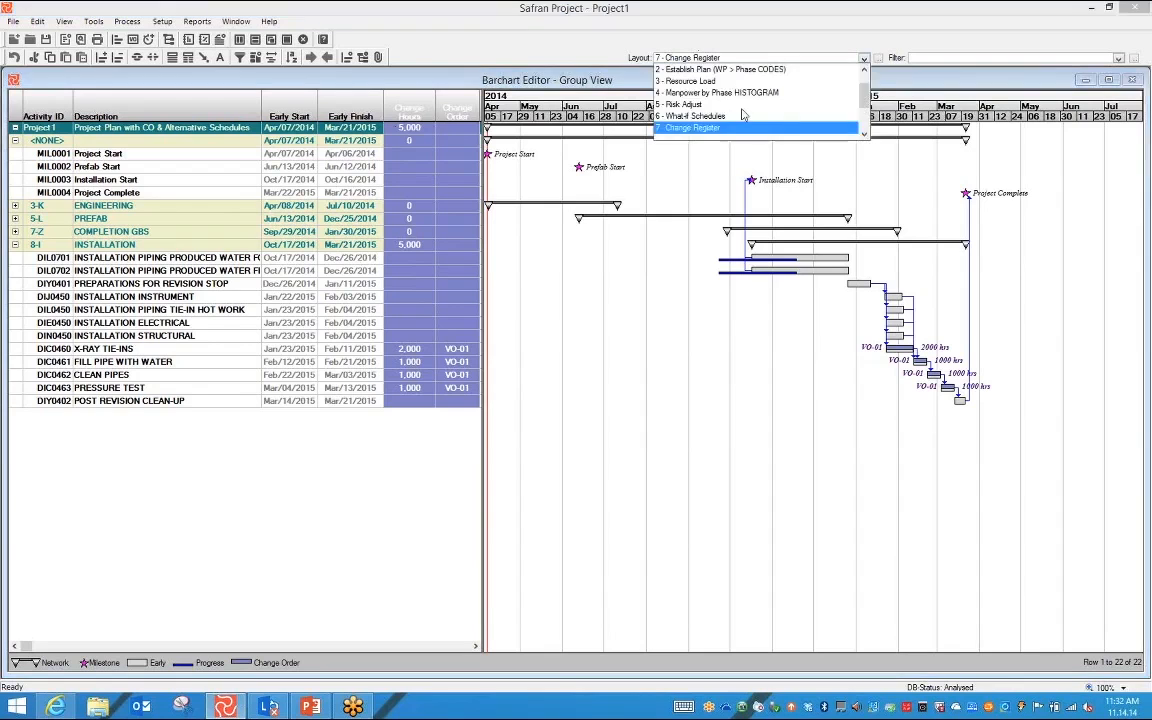
{"action": "scroll", "coordinate": [760, 110], "scroll_direction": "down", "scroll_amount": 2}
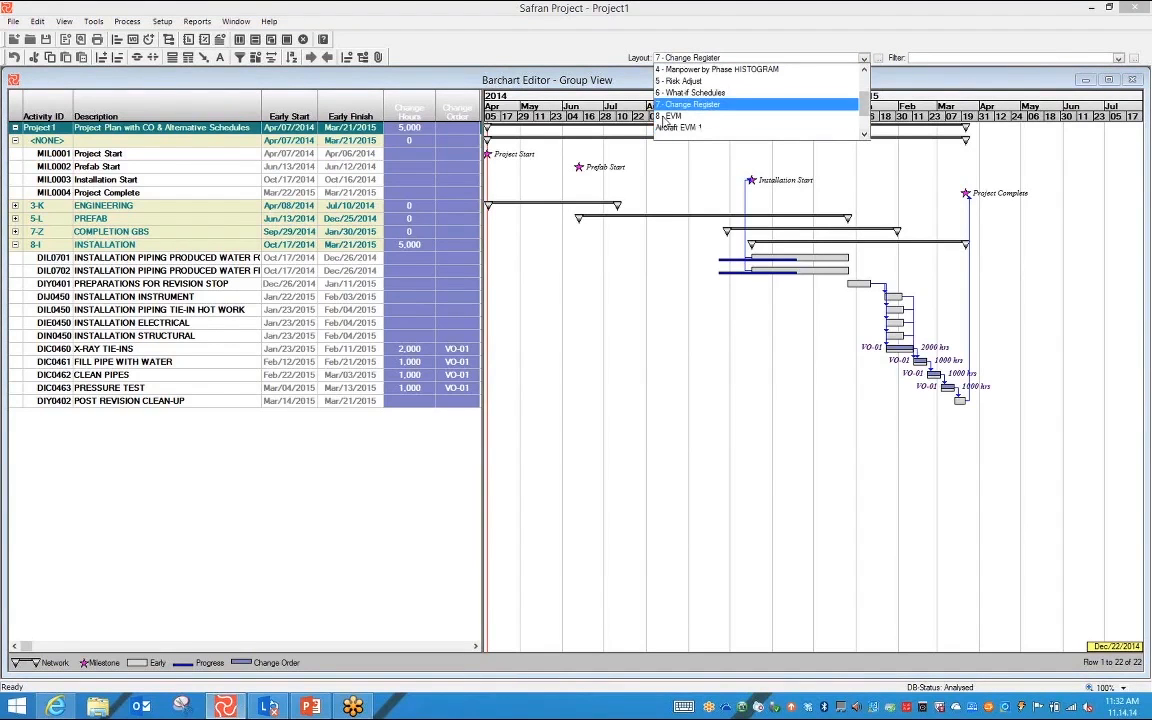
{"action": "left_click", "coordinate": [690, 116]}
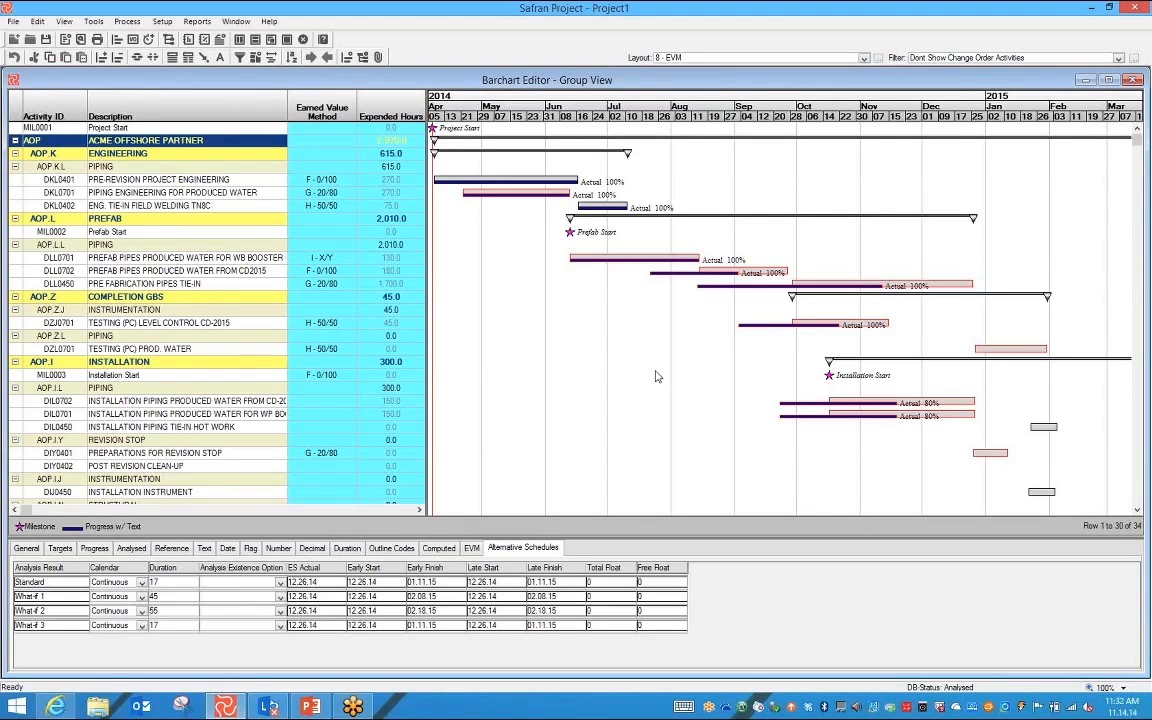
Step: Review the earned value methods available for activity DKL0401 and the X/Y method's EVM values on activity DLL0701
{"action": "left_click", "coordinate": [344, 180]}
{"action": "left_click", "coordinate": [351, 180]}
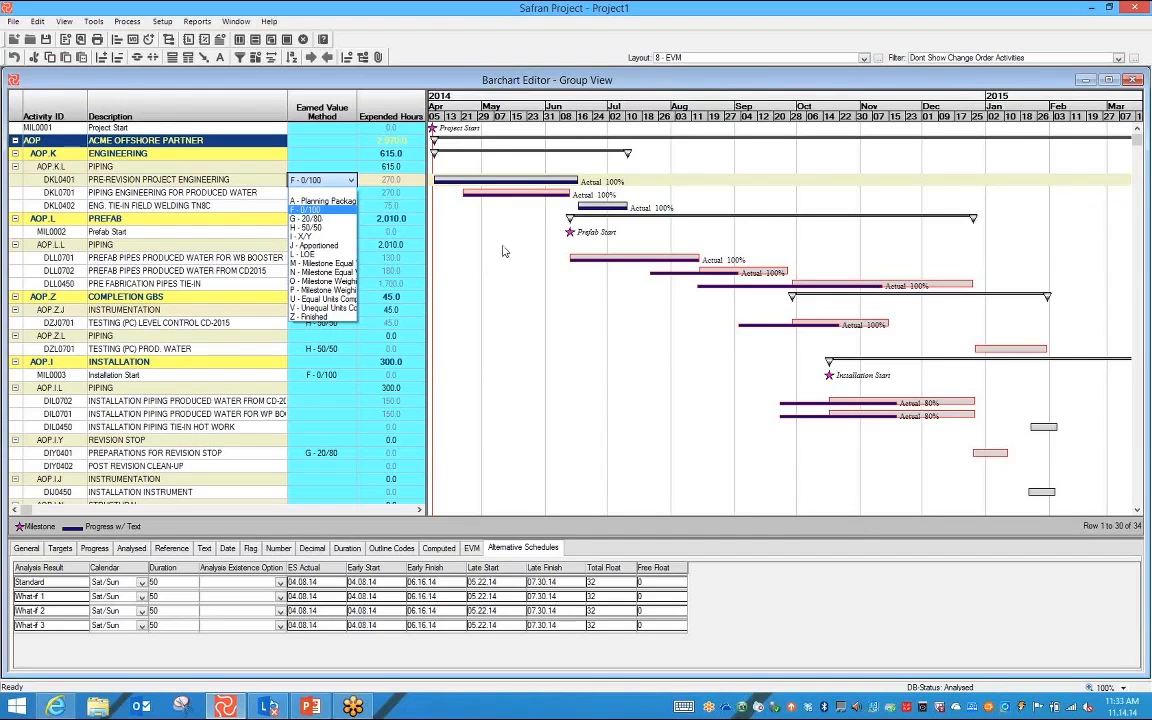
{"action": "left_click", "coordinate": [330, 348]}
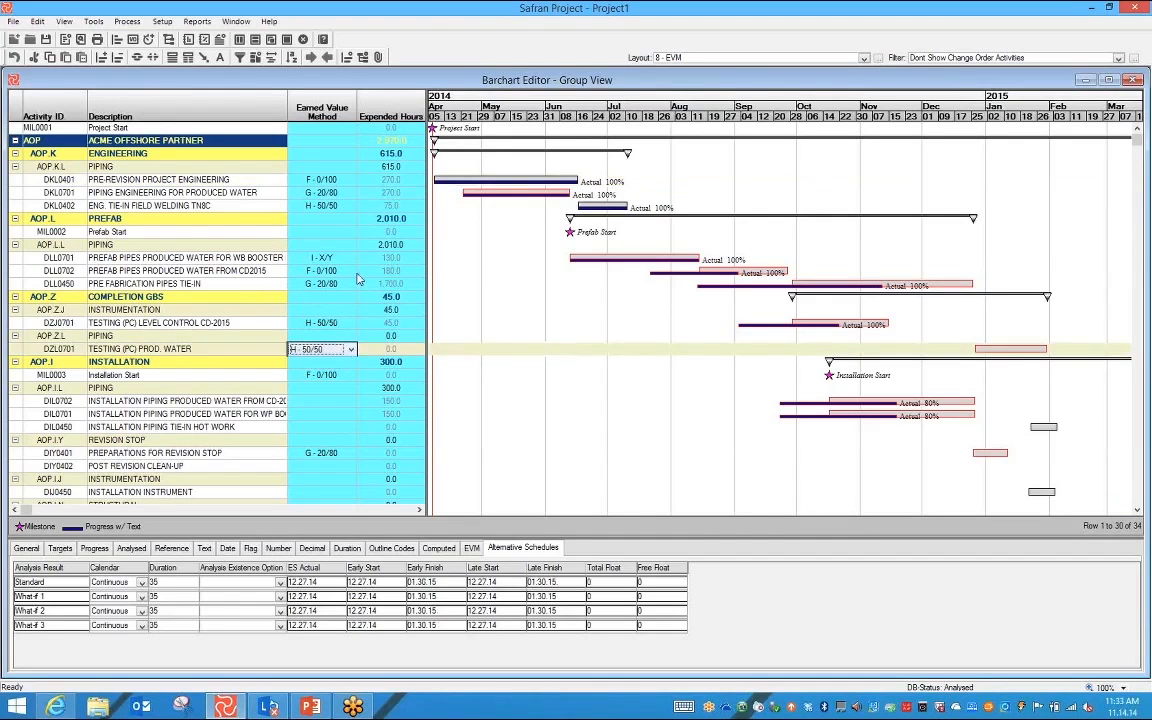
{"action": "left_click", "coordinate": [316, 190]}
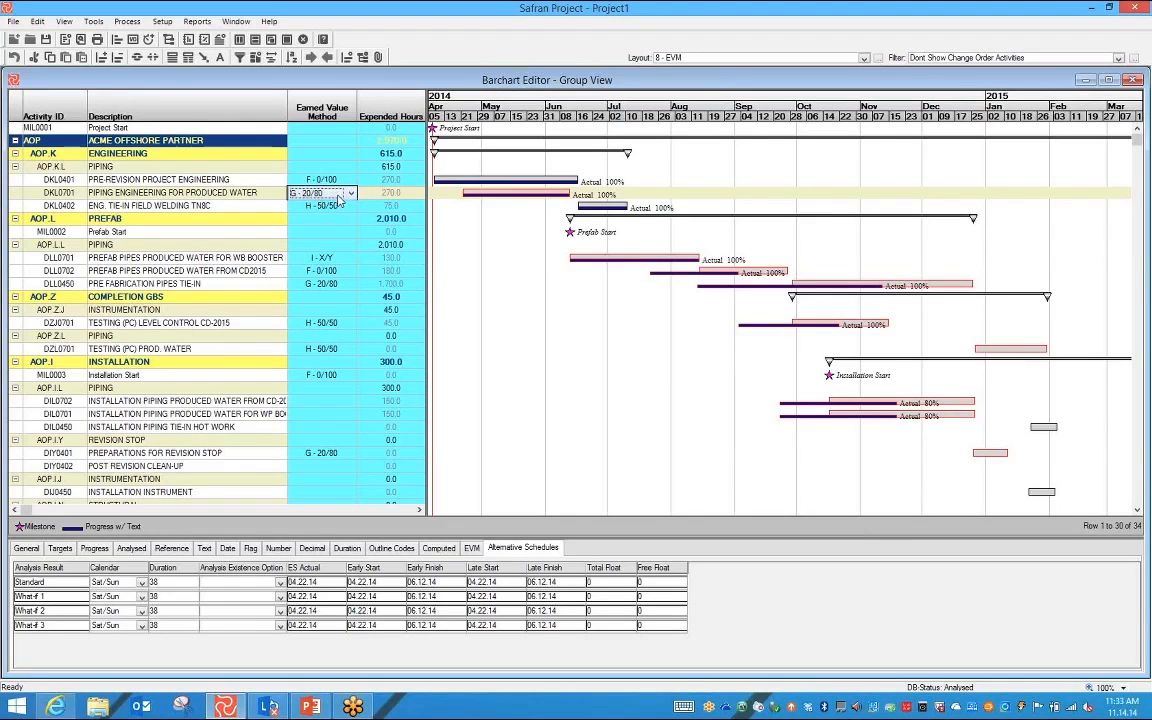
{"action": "left_click", "coordinate": [325, 257]}
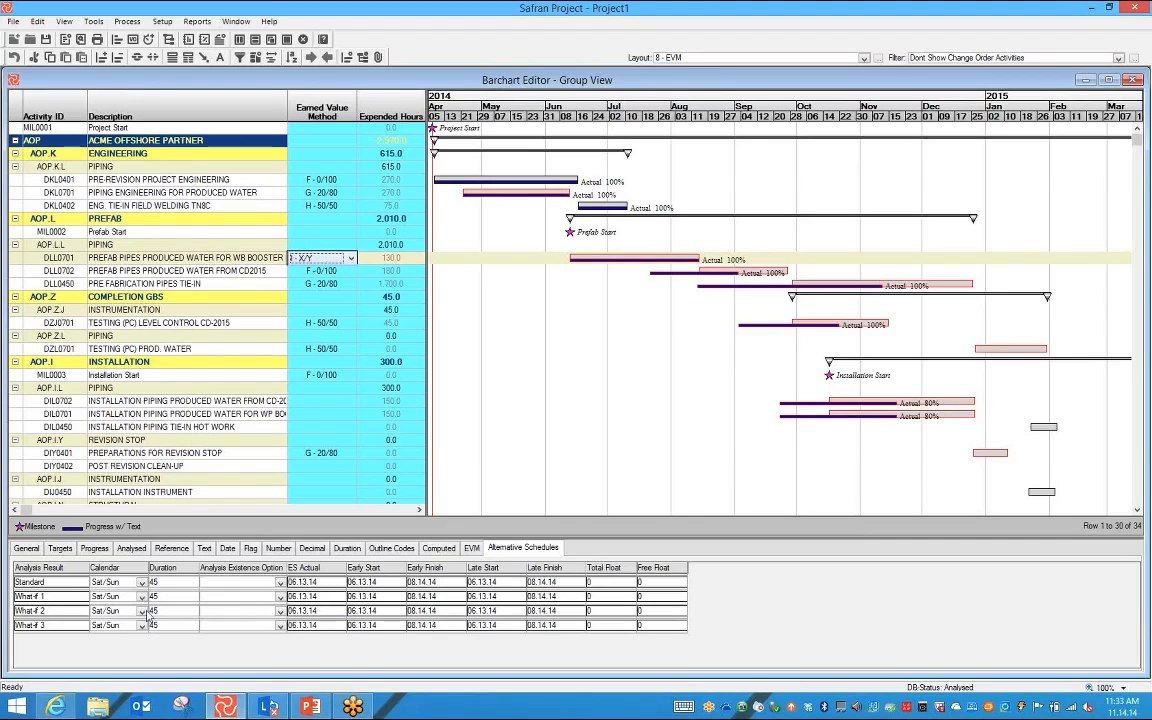
{"action": "left_click", "coordinate": [471, 548]}
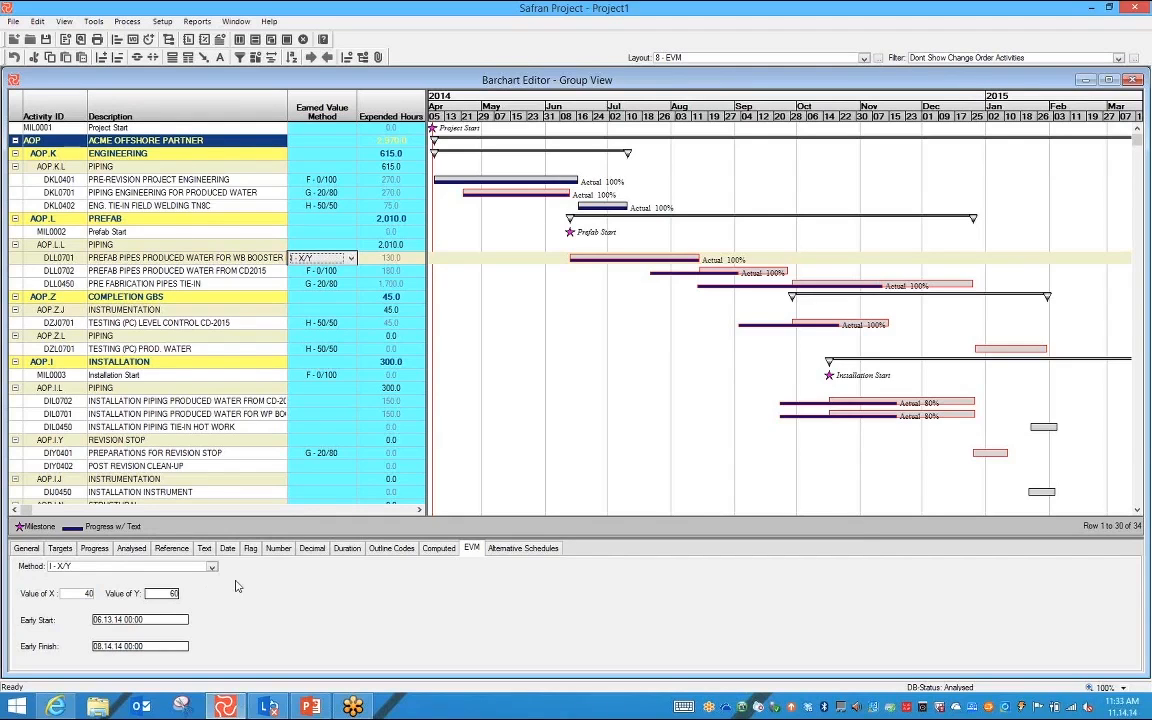
Step: Look through the earned value method options for activity DIL0702 and leave its method unset
{"action": "left_click", "coordinate": [351, 403]}
{"action": "left_click", "coordinate": [351, 403]}
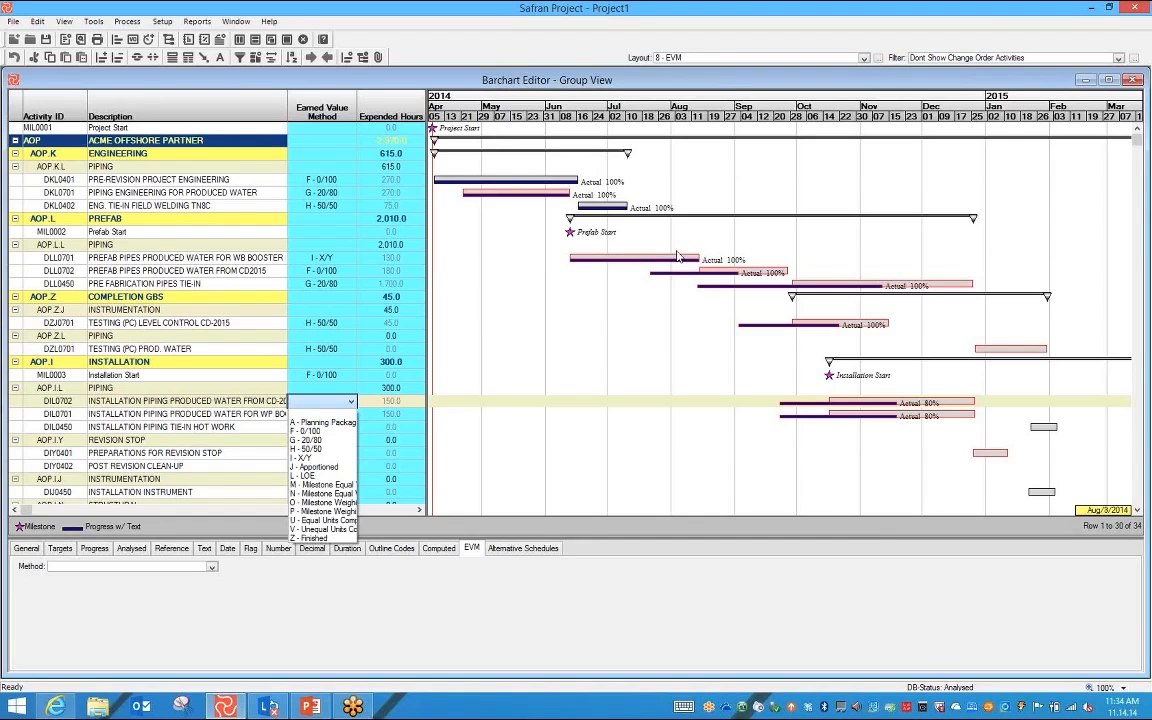
{"action": "right_click", "coordinate": [561, 332]}
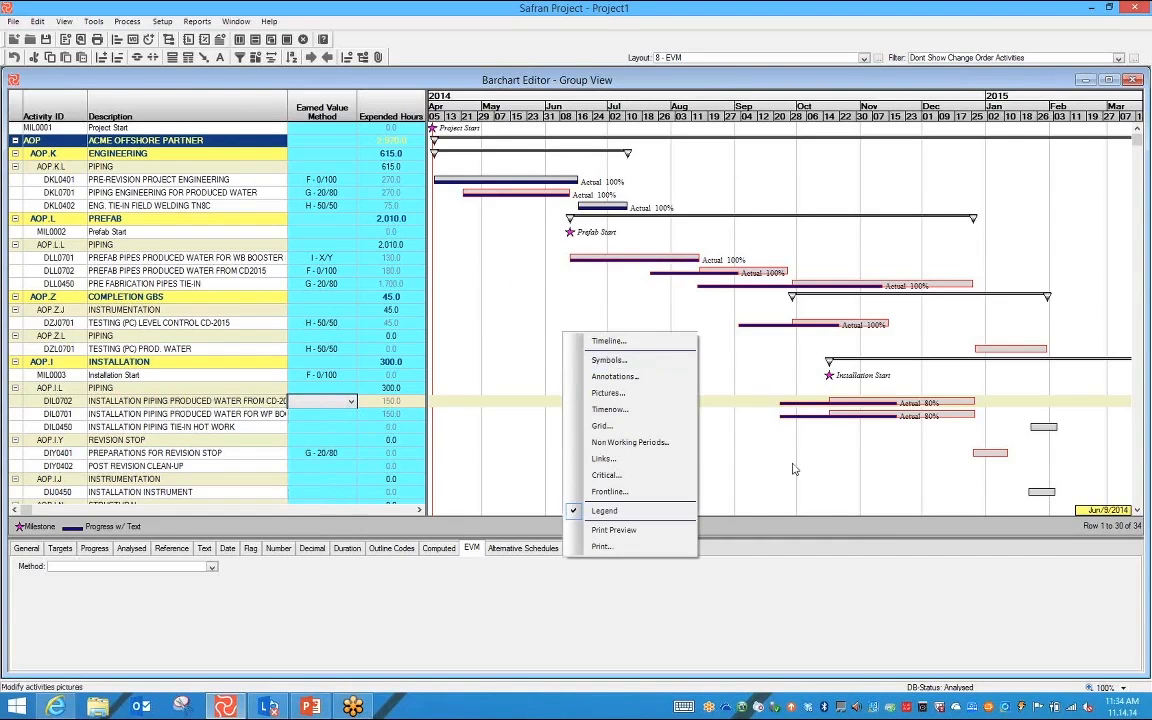
{"action": "left_click", "coordinate": [513, 288]}
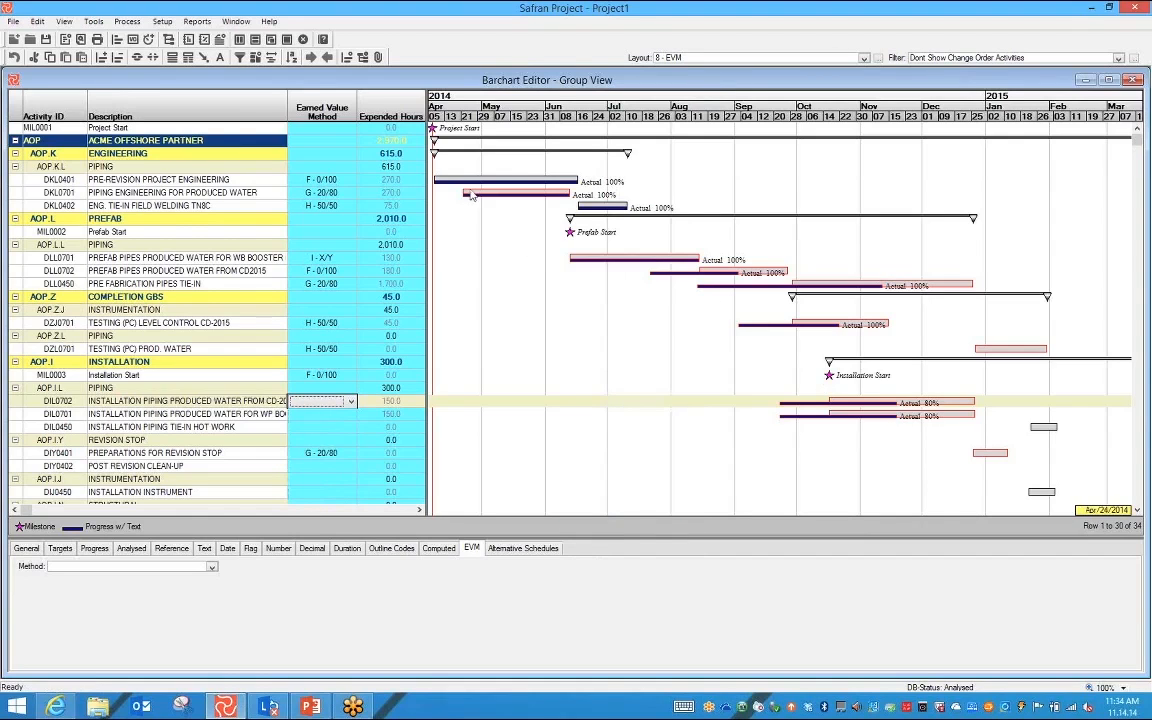
Step: Open the Histogram/S-Curve configuration and check its saved reports and user choices, keeping Earned against Baseline and All Users
{"action": "left_click", "coordinate": [197, 21]}
{"action": "left_click", "coordinate": [172, 57]}
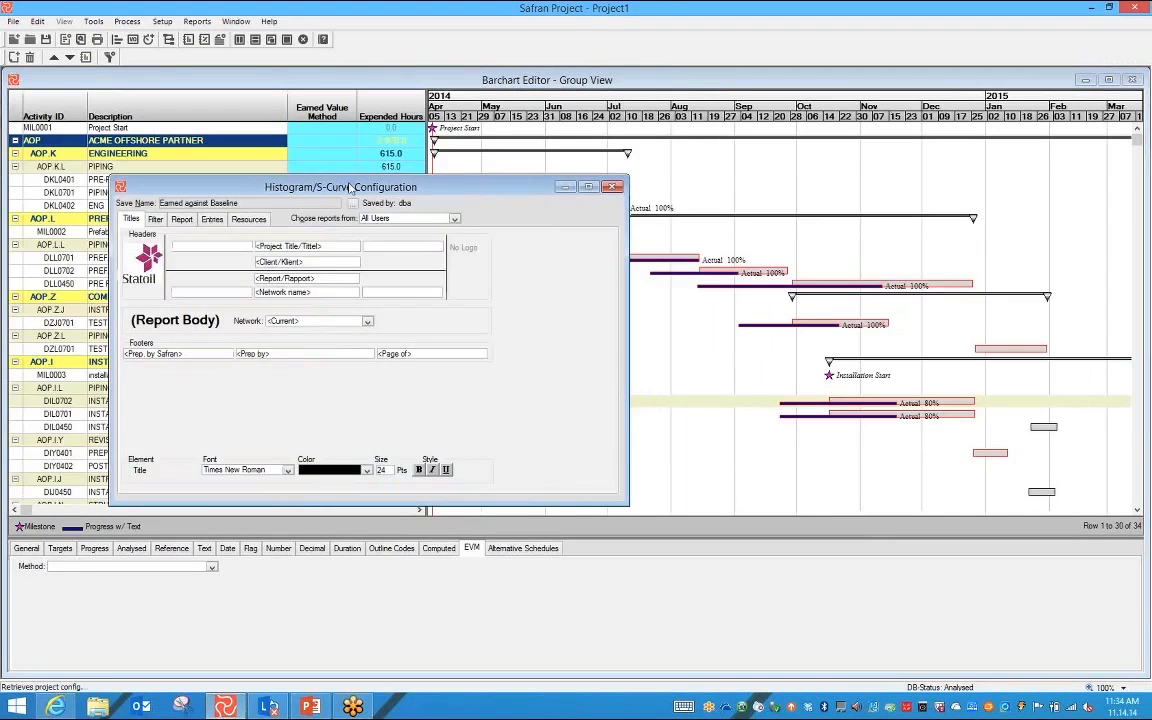
{"action": "left_click_drag", "start_coordinate": [468, 190], "coordinate": [477, 165]}
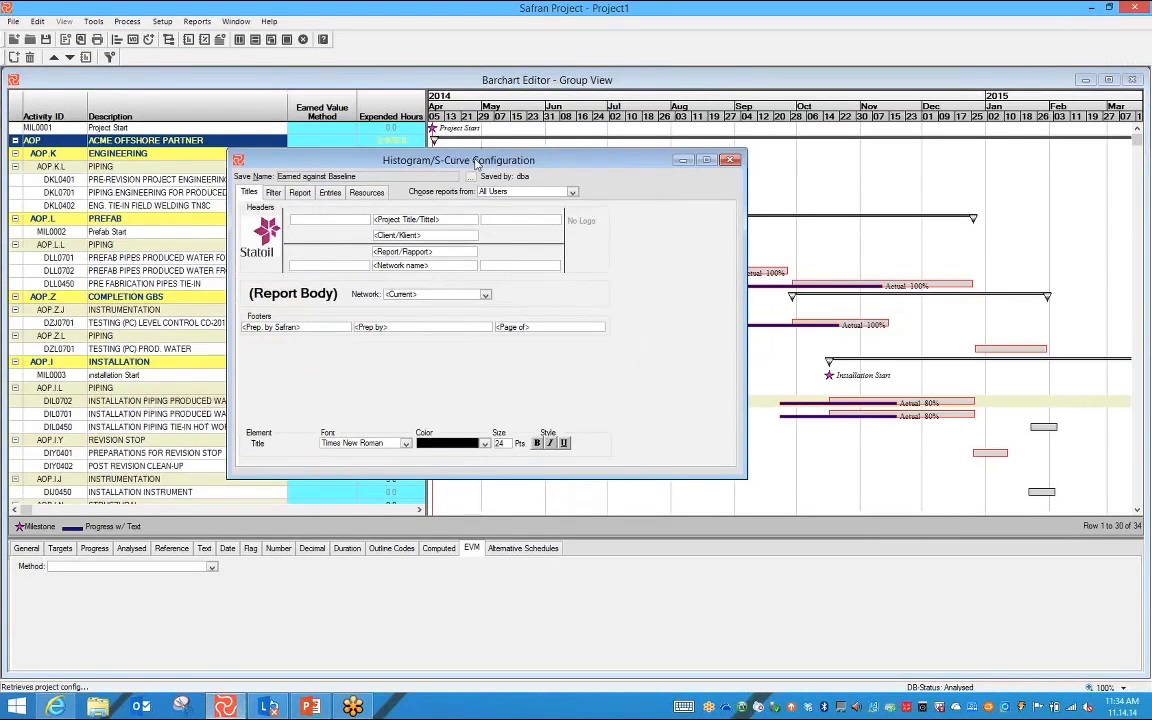
{"action": "left_click", "coordinate": [453, 177]}
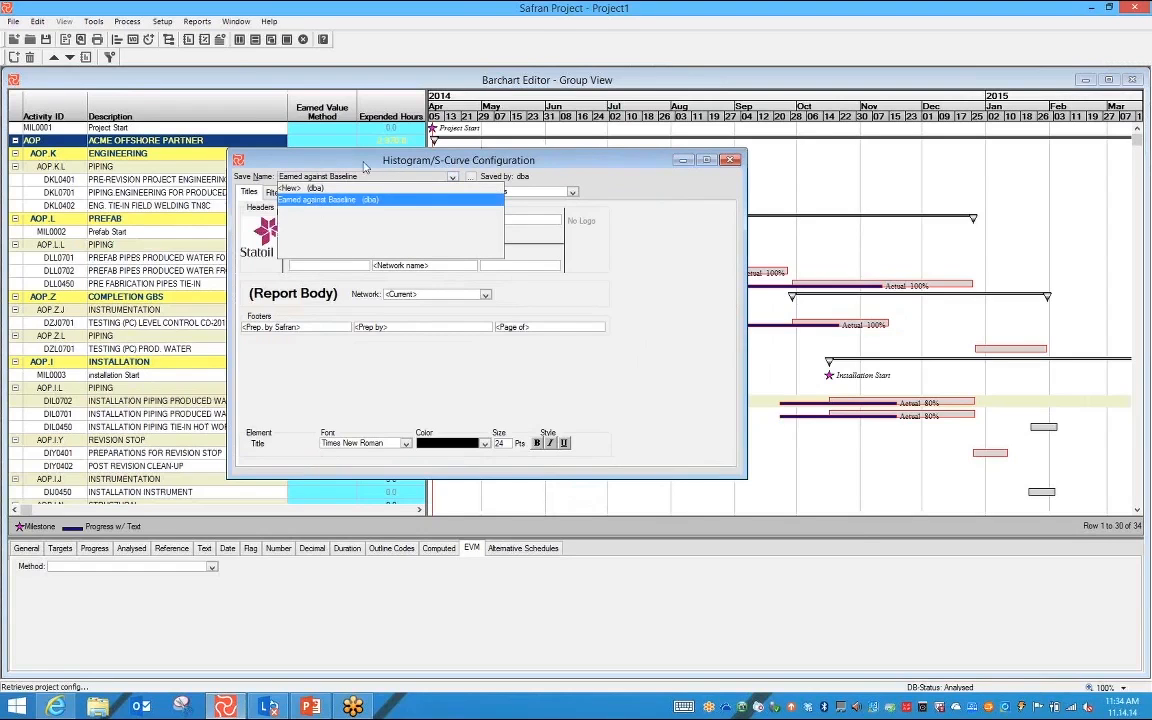
{"action": "left_click", "coordinate": [330, 153]}
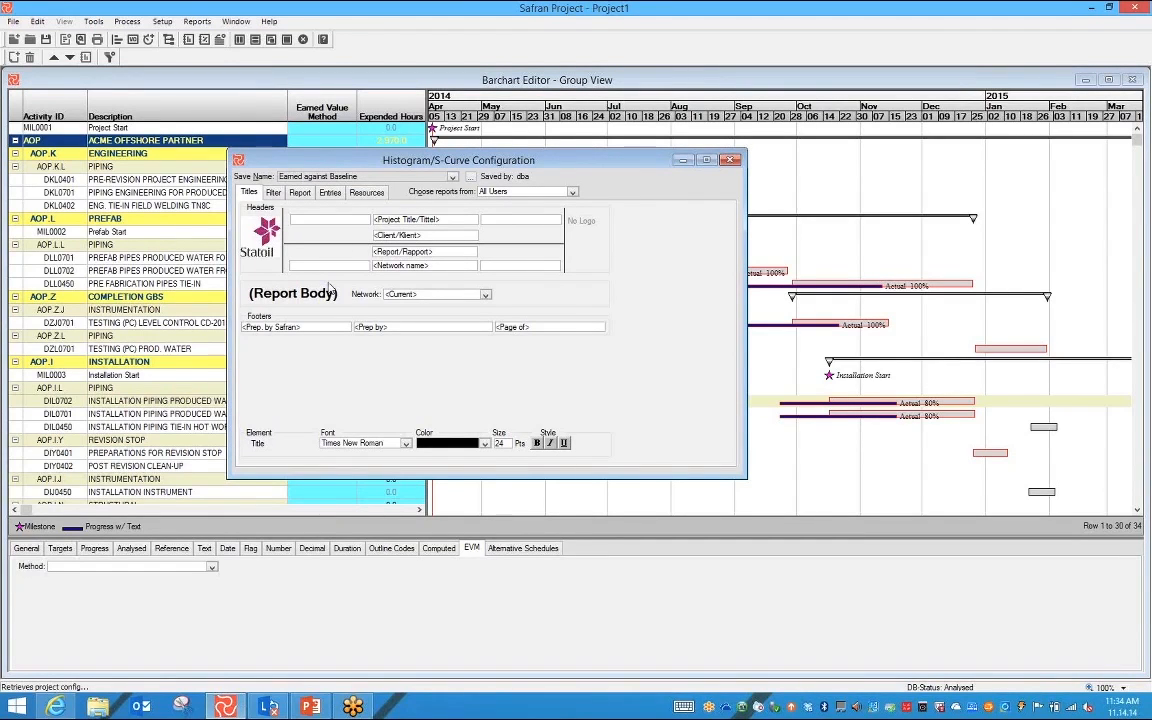
{"action": "left_click", "coordinate": [574, 192]}
{"action": "left_click", "coordinate": [576, 194]}
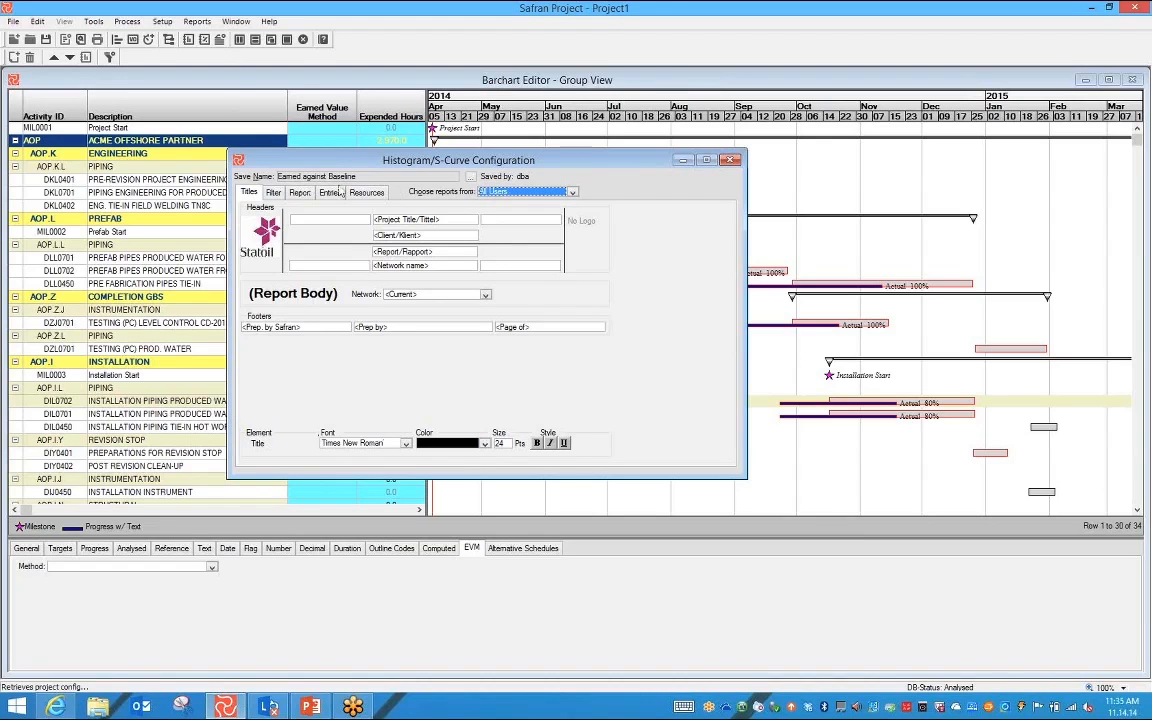
Step: Preview the Earned against Baseline histogram and S-curve report as a full page, examine it, and close the preview
{"action": "left_click", "coordinate": [79, 40]}
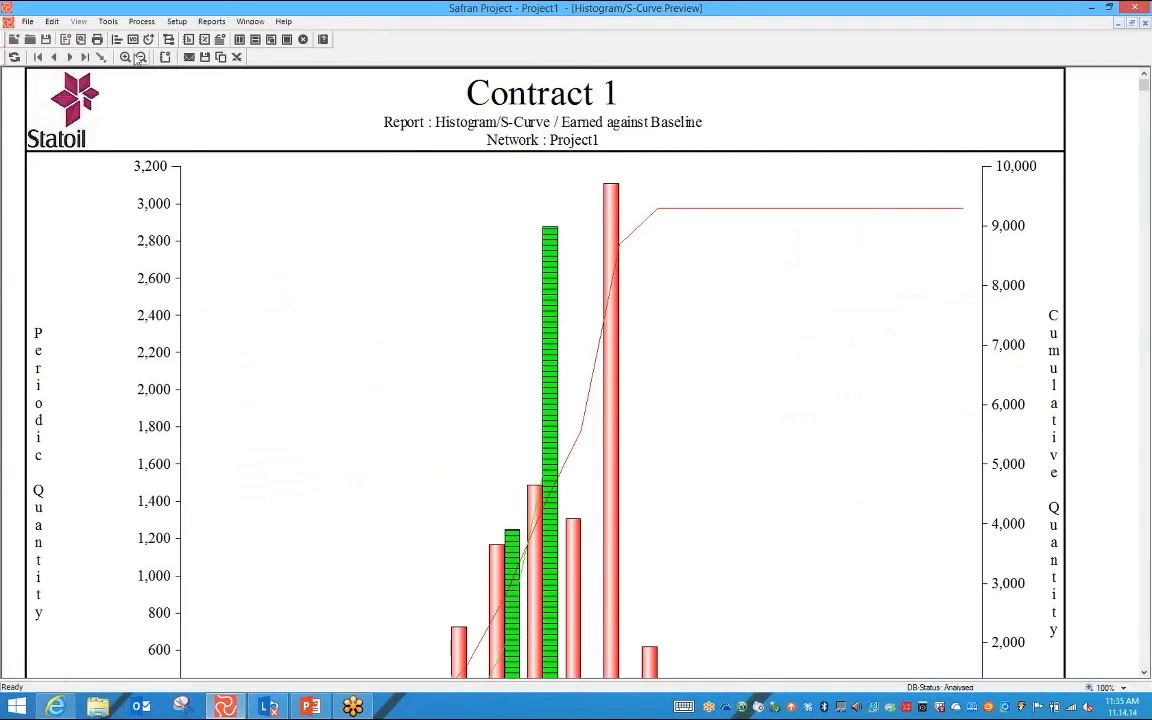
{"action": "left_click", "coordinate": [140, 57]}
{"action": "left_click", "coordinate": [140, 57]}
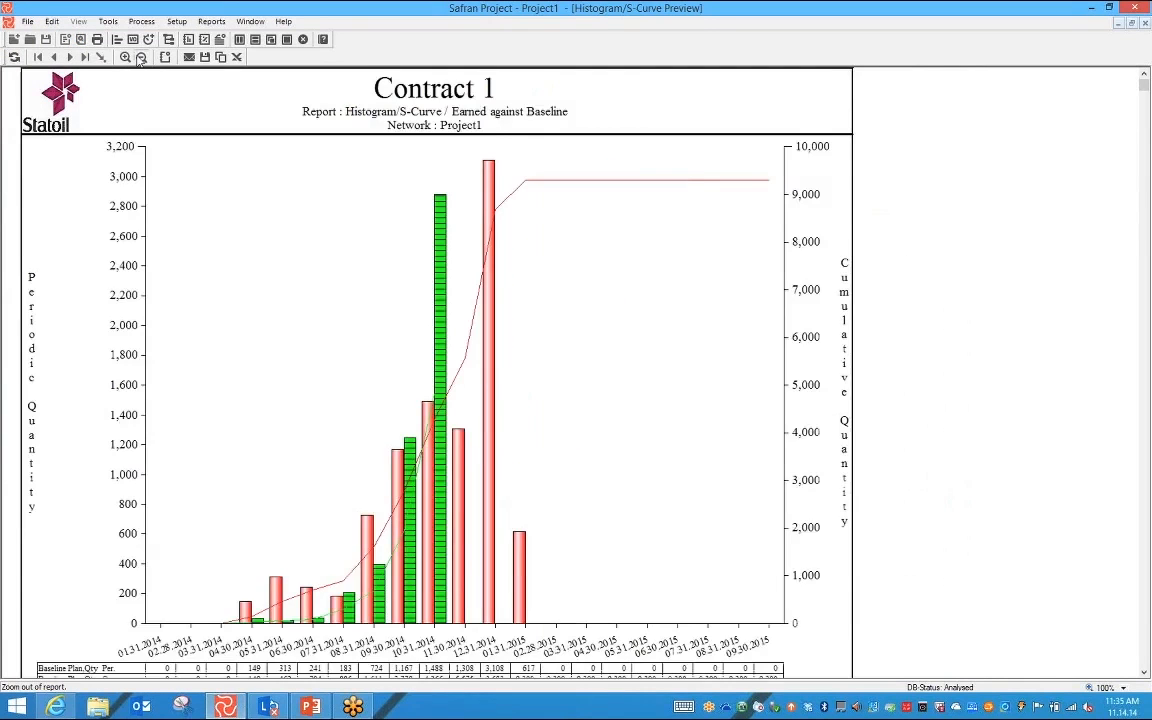
{"action": "left_click", "coordinate": [140, 57]}
{"action": "left_click", "coordinate": [140, 57]}
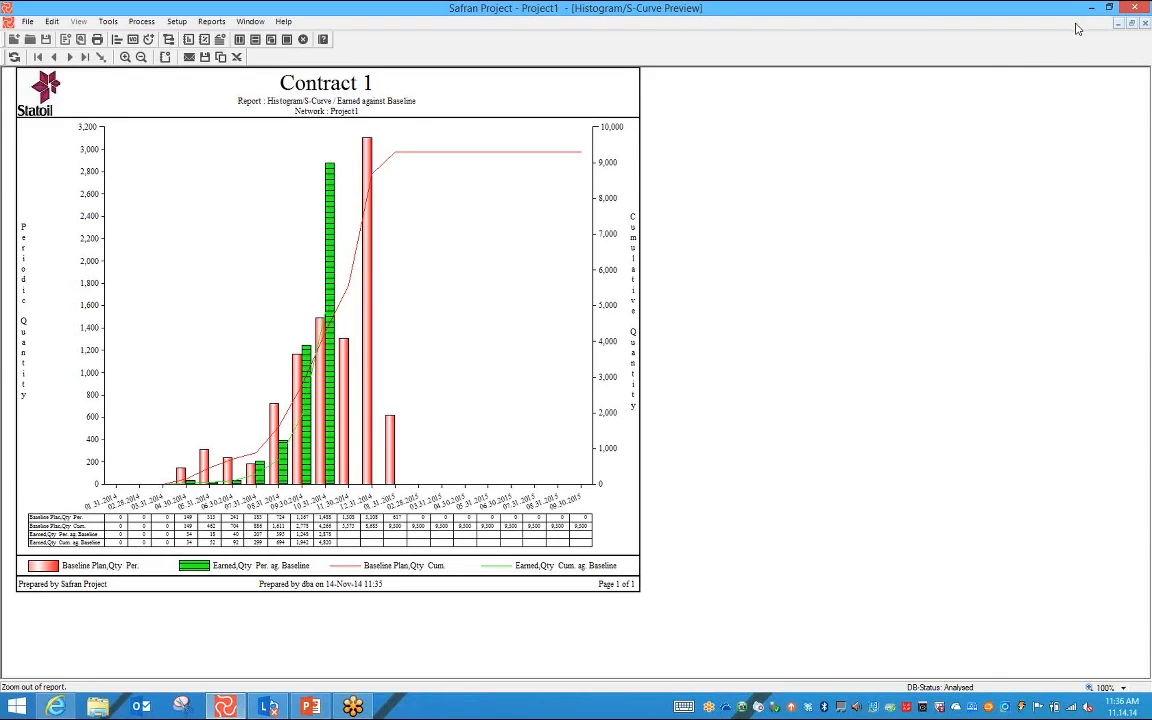
{"action": "left_click", "coordinate": [1143, 23]}
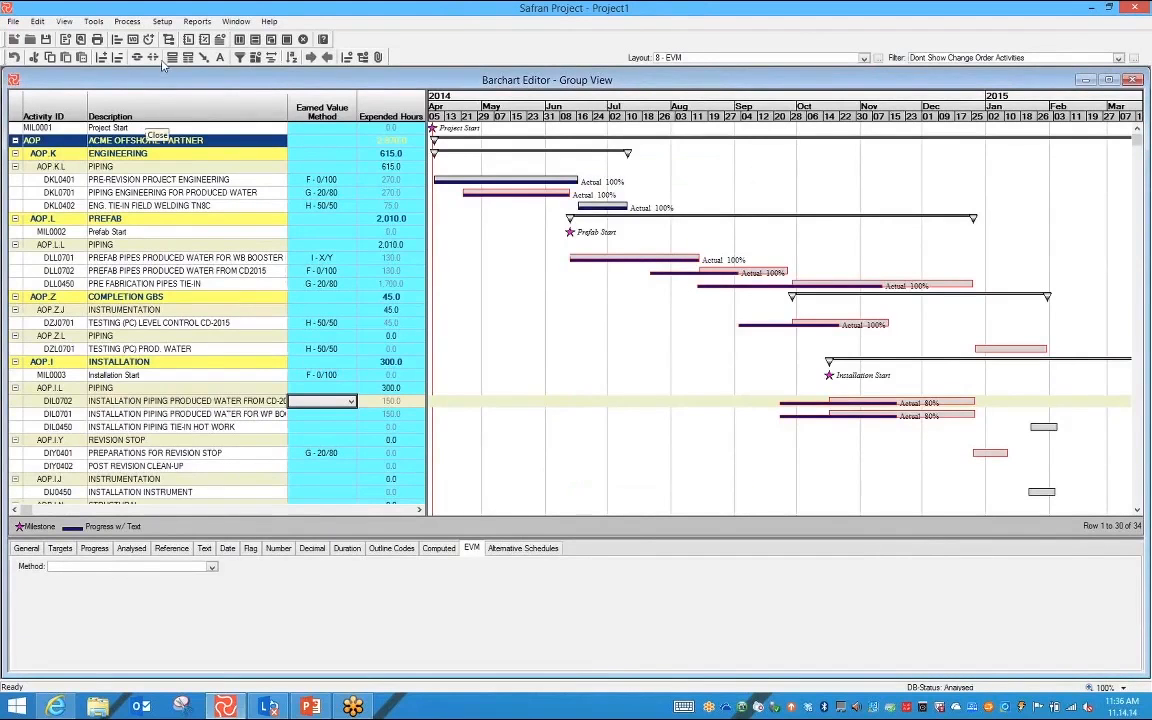
Step: Open the Progress Summary report configuration for Activities against baseline and check the options for its header logo
{"action": "left_click", "coordinate": [199, 22]}
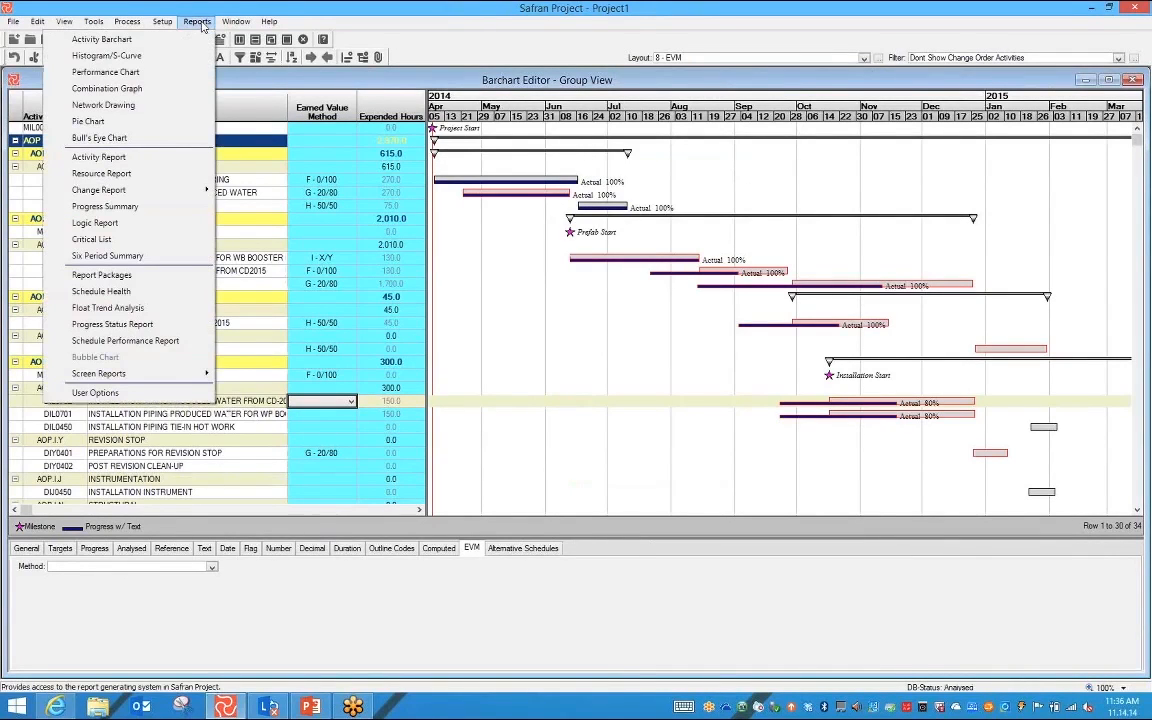
{"action": "left_click", "coordinate": [150, 206]}
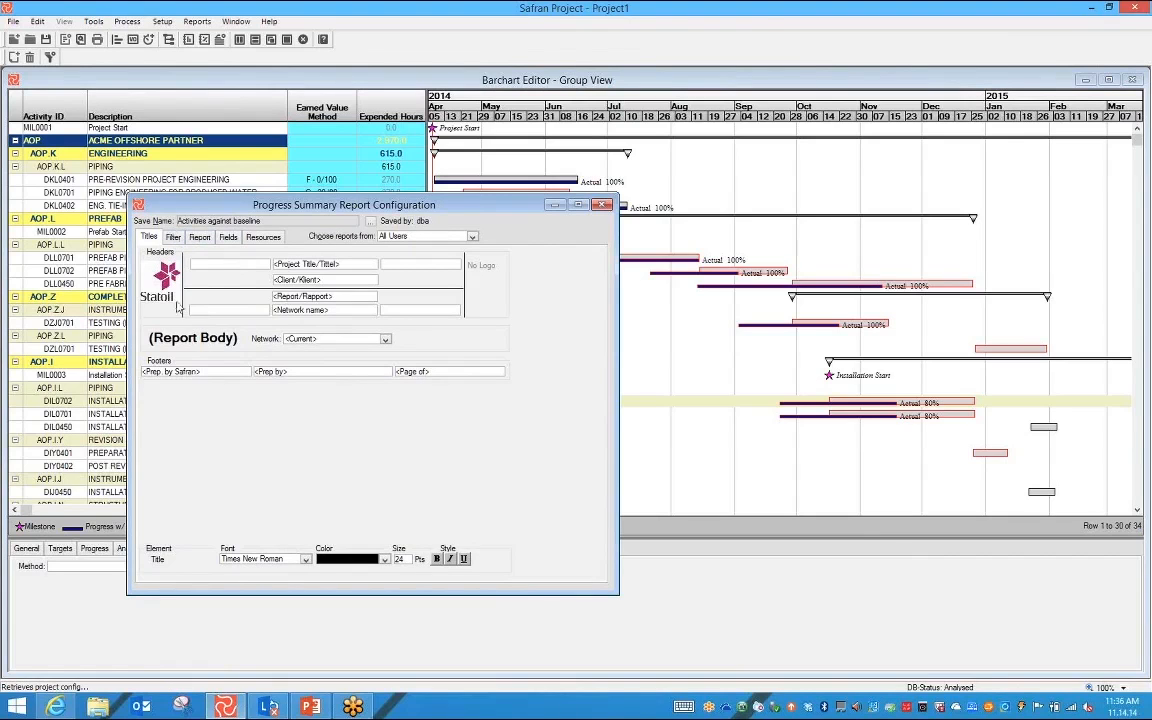
{"action": "right_click", "coordinate": [153, 286]}
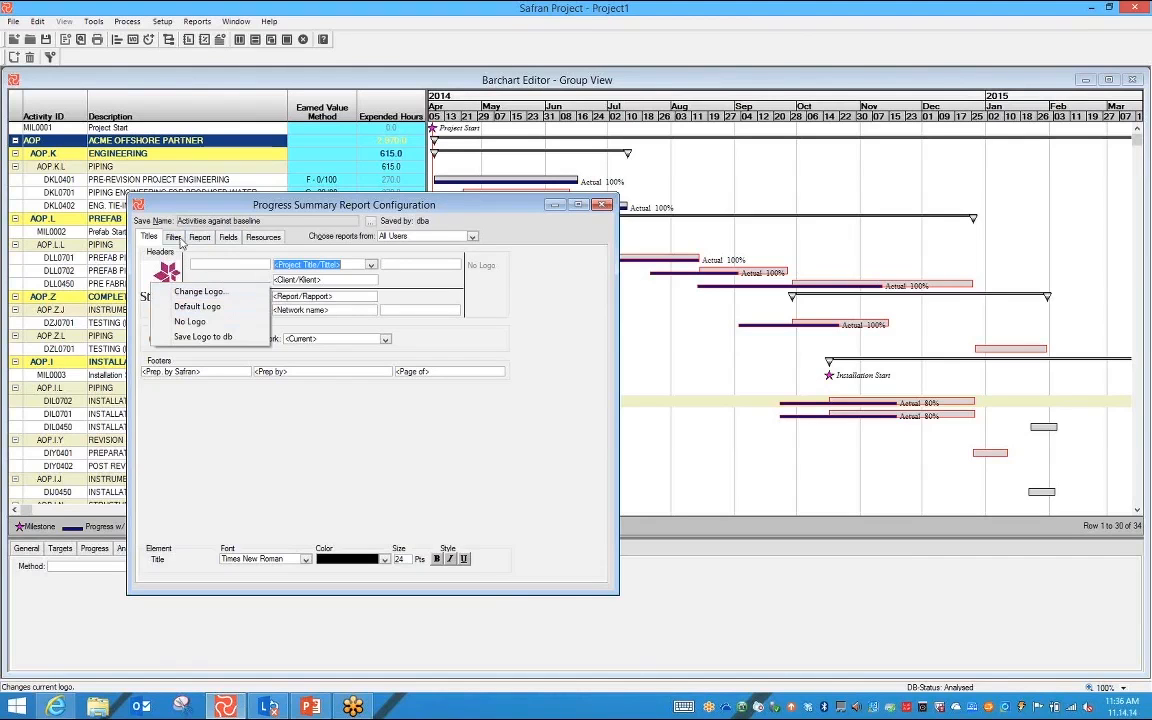
{"action": "left_click", "coordinate": [180, 241]}
Step: Review the progress summary report's filter, its plan/scope and grouping settings, and the columns it includes
{"action": "left_click", "coordinate": [180, 241]}
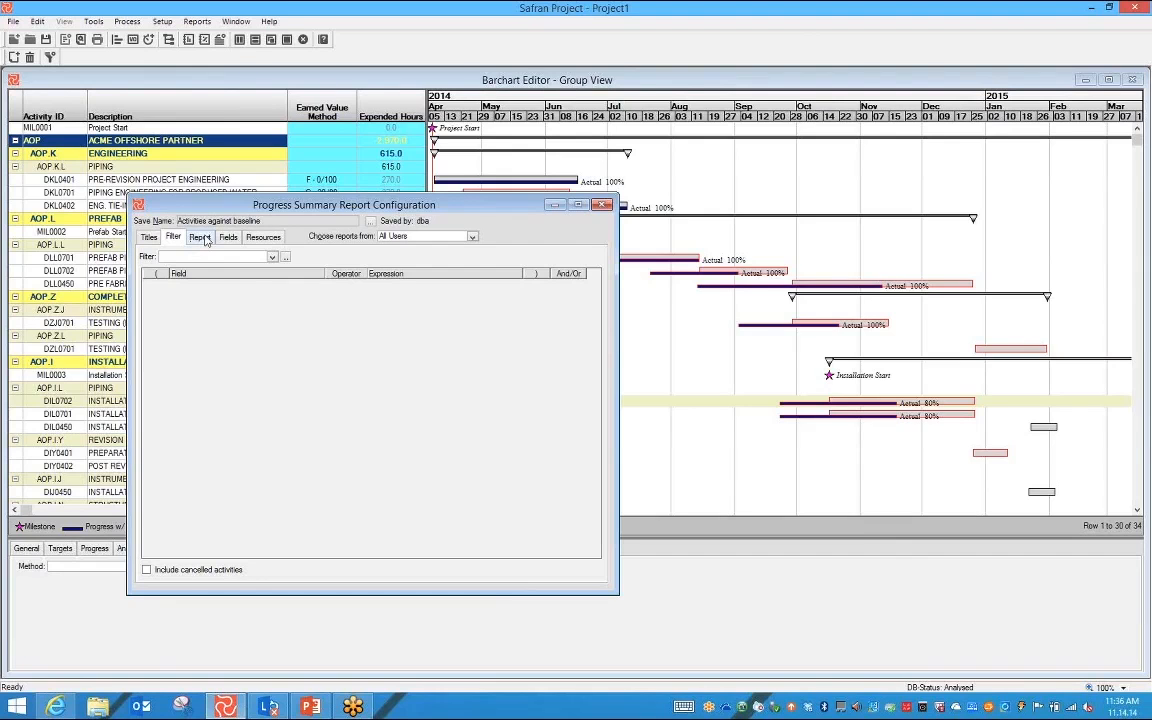
{"action": "left_click", "coordinate": [201, 237]}
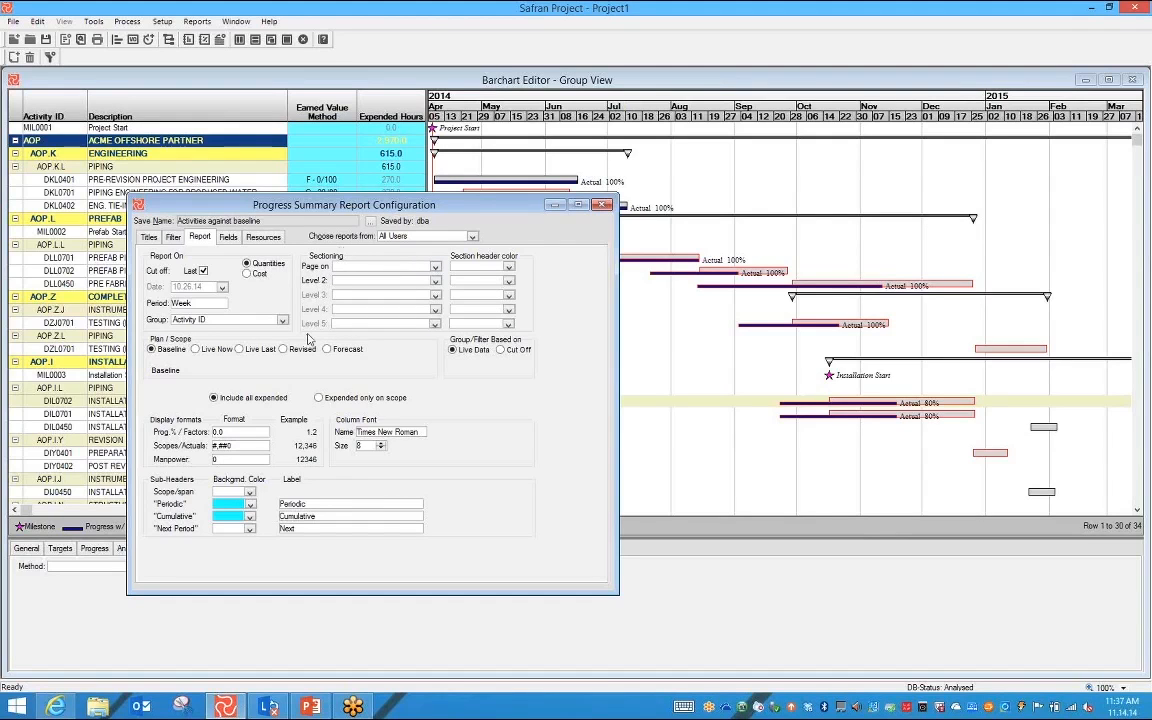
{"action": "left_click", "coordinate": [230, 238]}
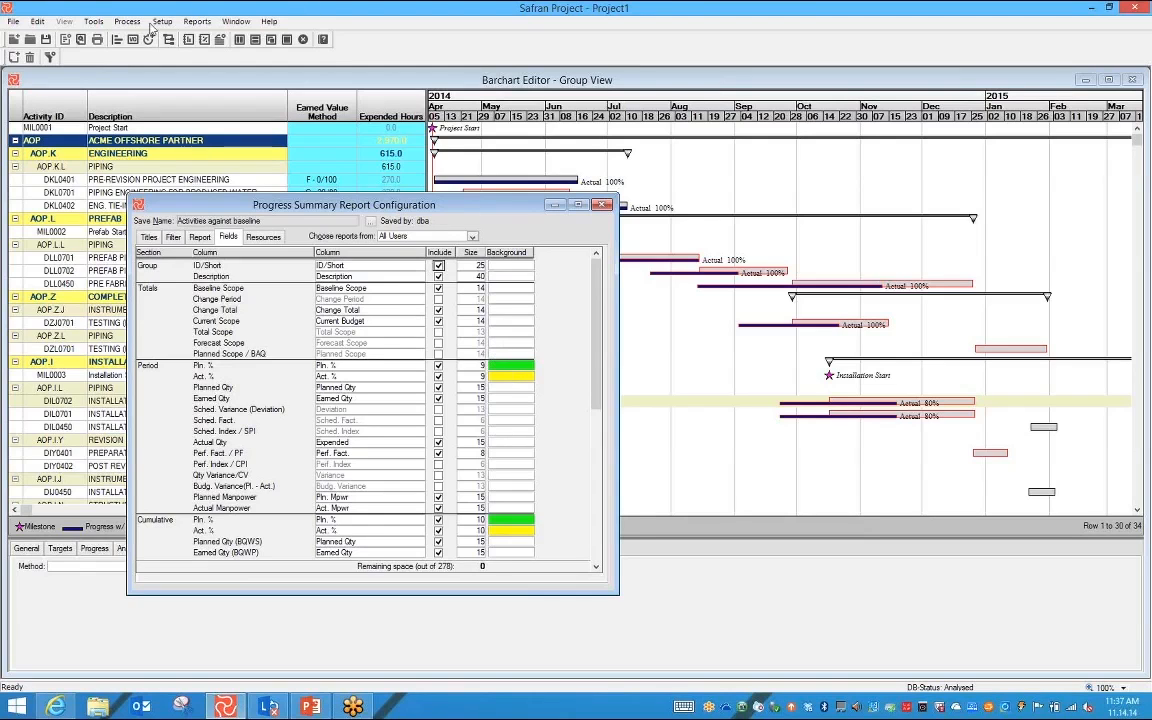
Step: Preview the Activities against baseline progress summary report, examine and close it, and switch to PowerPoint
{"action": "left_click", "coordinate": [81, 39]}
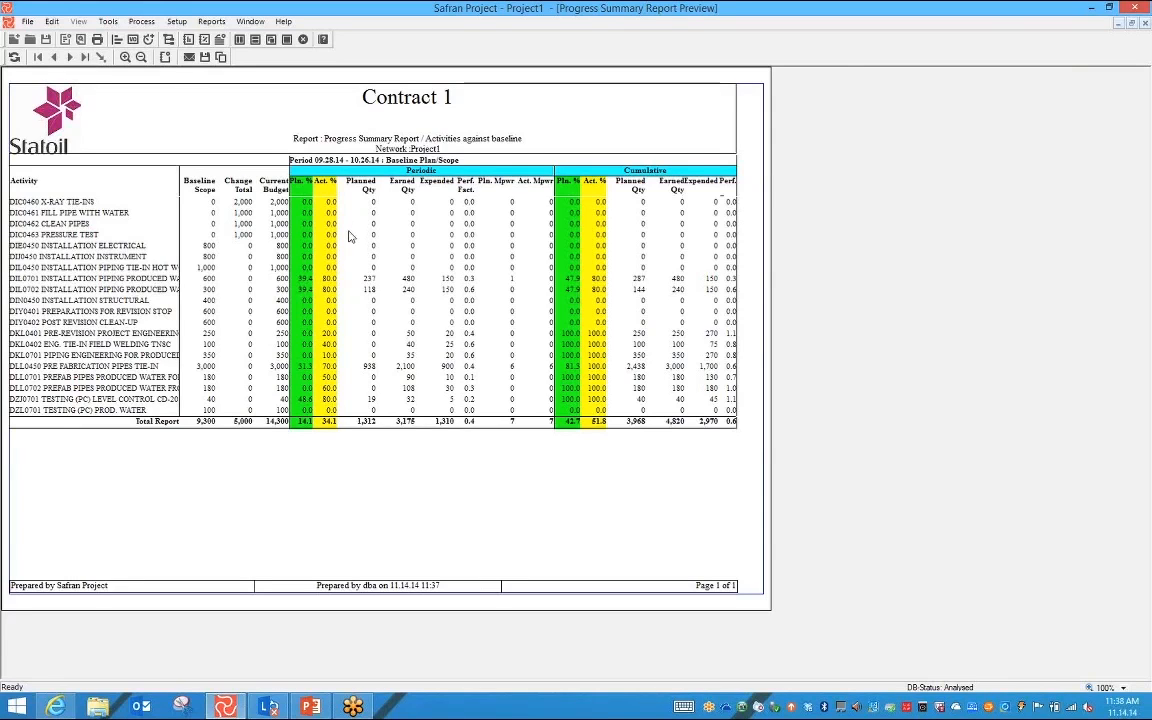
{"action": "left_click", "coordinate": [1143, 23]}
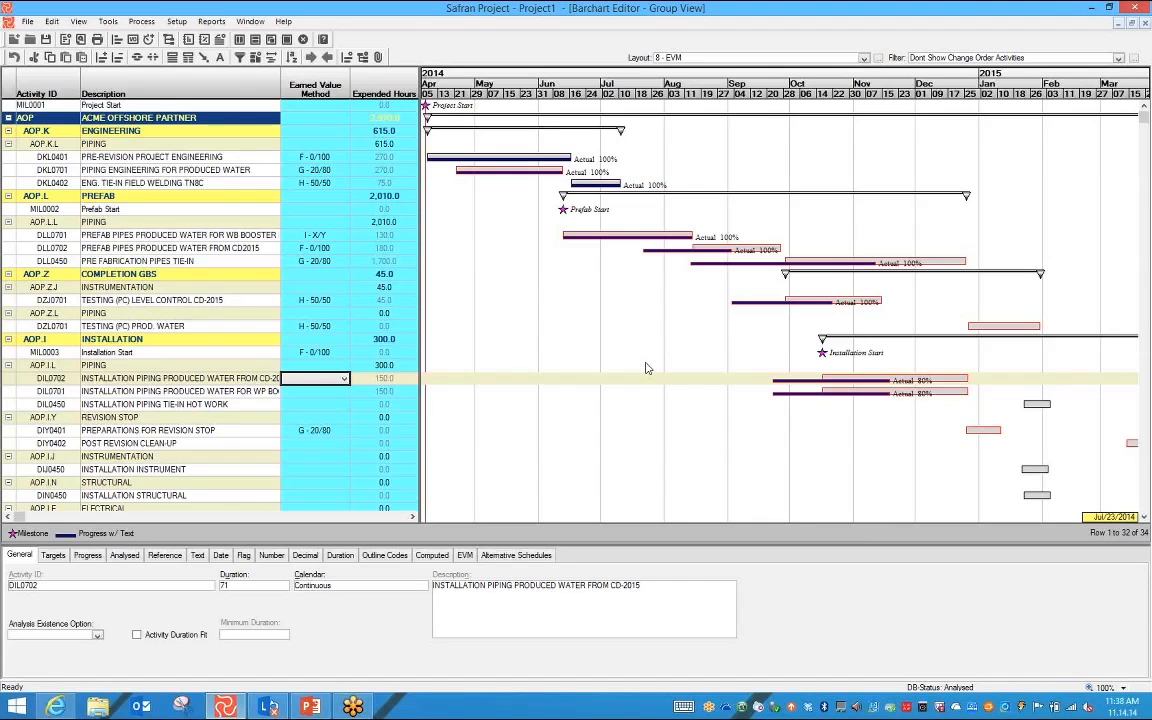
{"action": "left_click", "coordinate": [311, 707]}
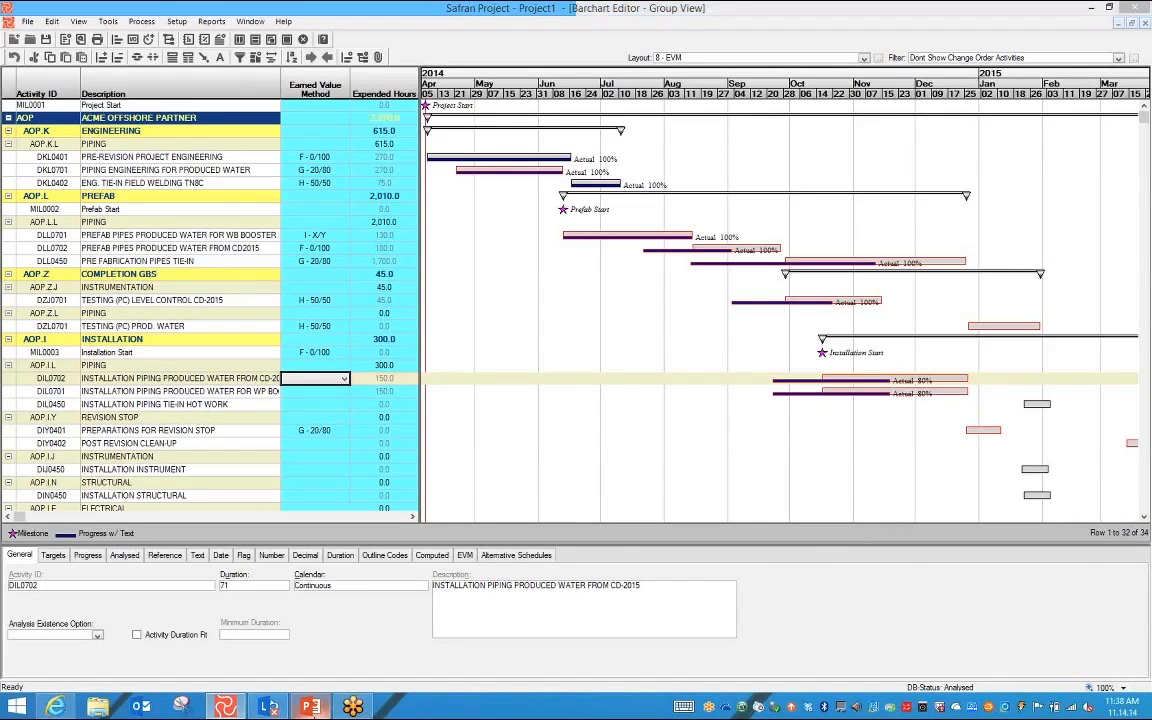